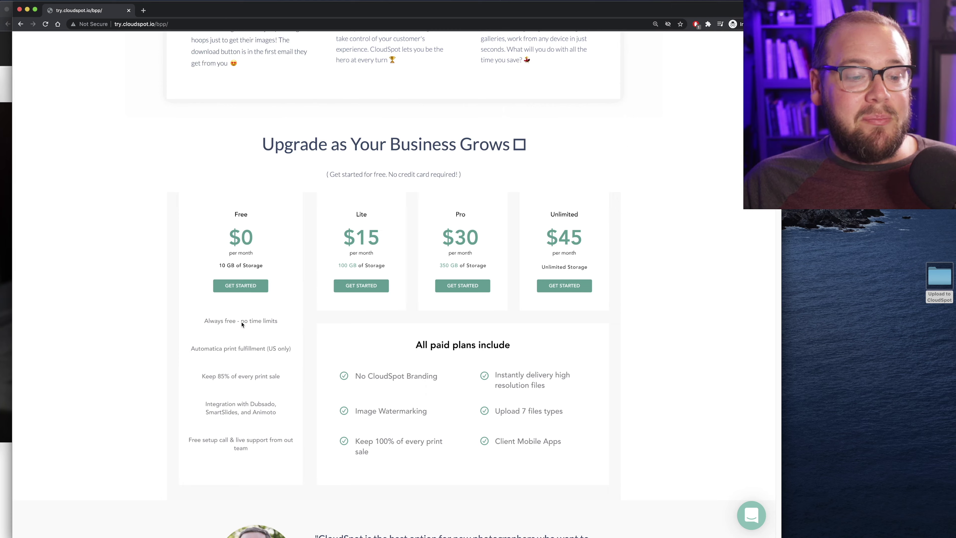
Create a free CloudSpot account by completing the signup form and reCAPTCHA
{"action": "scroll", "coordinate": [242, 325], "scroll_direction": "up", "scroll_amount": 10}
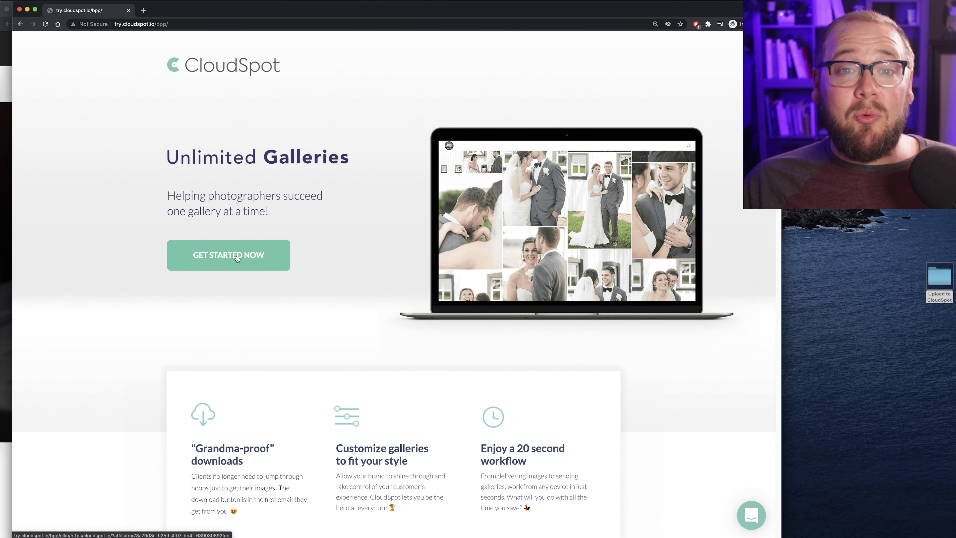
{"action": "left_click", "coordinate": [238, 259]}
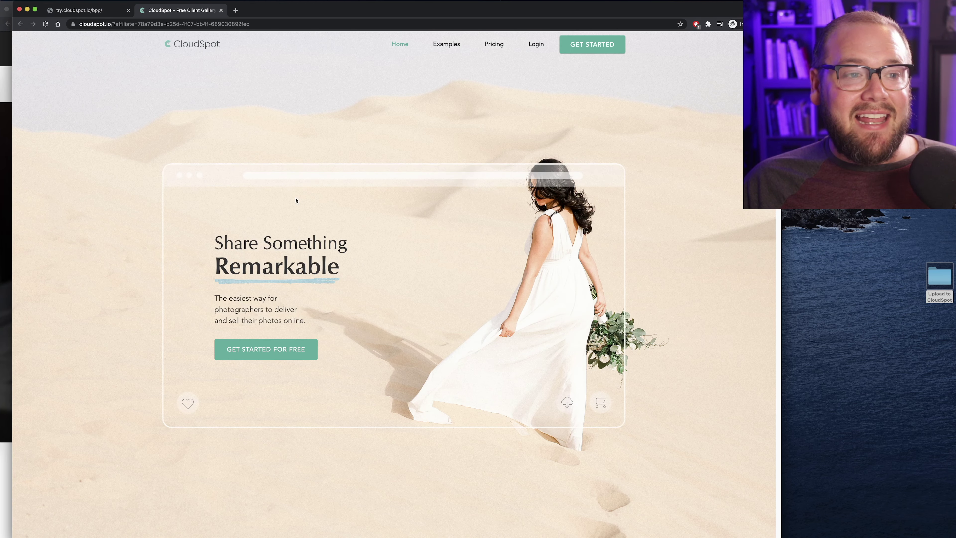
{"action": "left_click", "coordinate": [578, 48]}
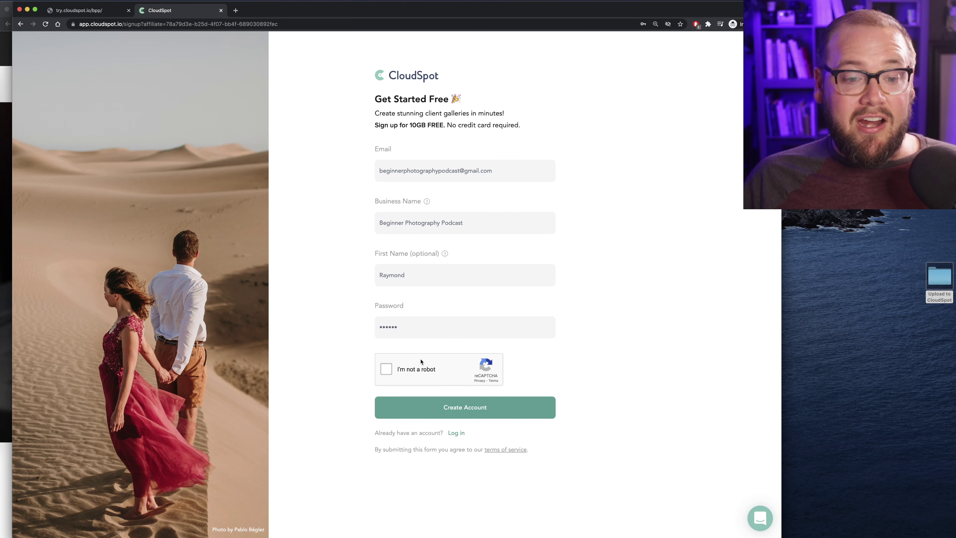
{"action": "left_click", "coordinate": [386, 370]}
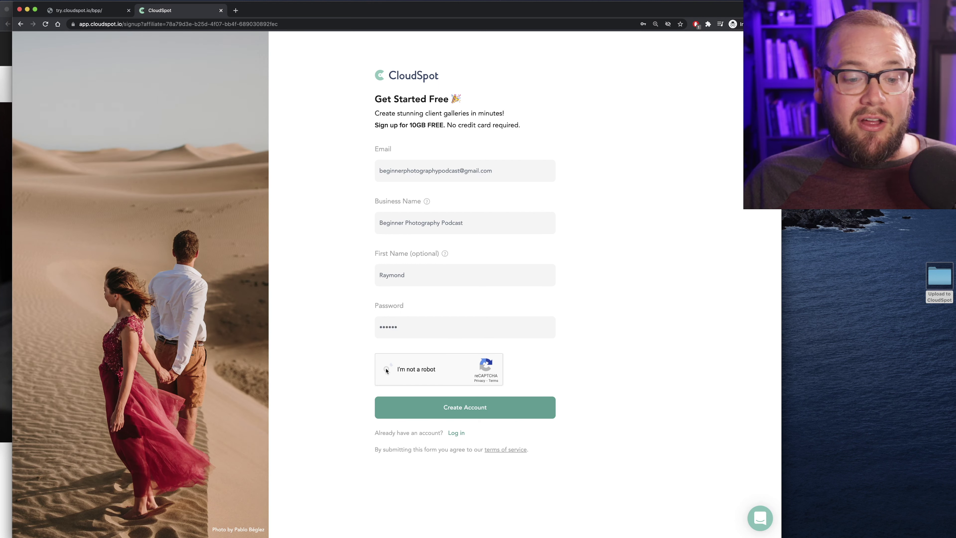
{"action": "left_click", "coordinate": [431, 412]}
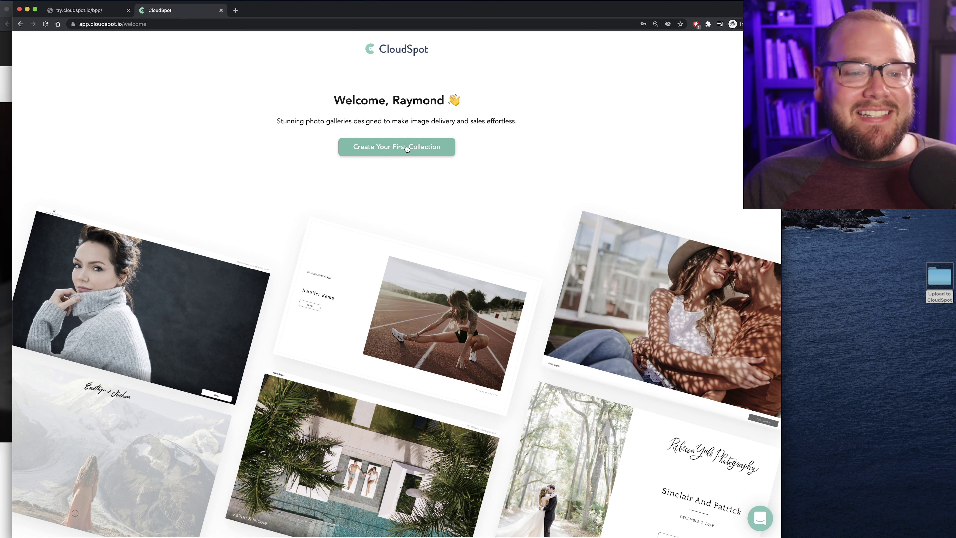
Create the Sample Collection with default name and date, compare cover styles, and publish with Bottom Bar
{"action": "left_click", "coordinate": [407, 149]}
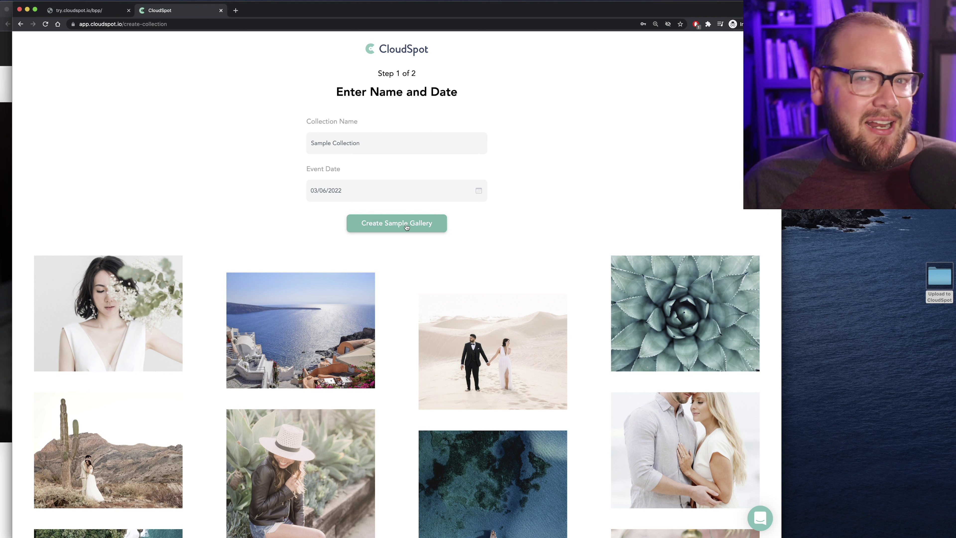
{"action": "left_click", "coordinate": [406, 225]}
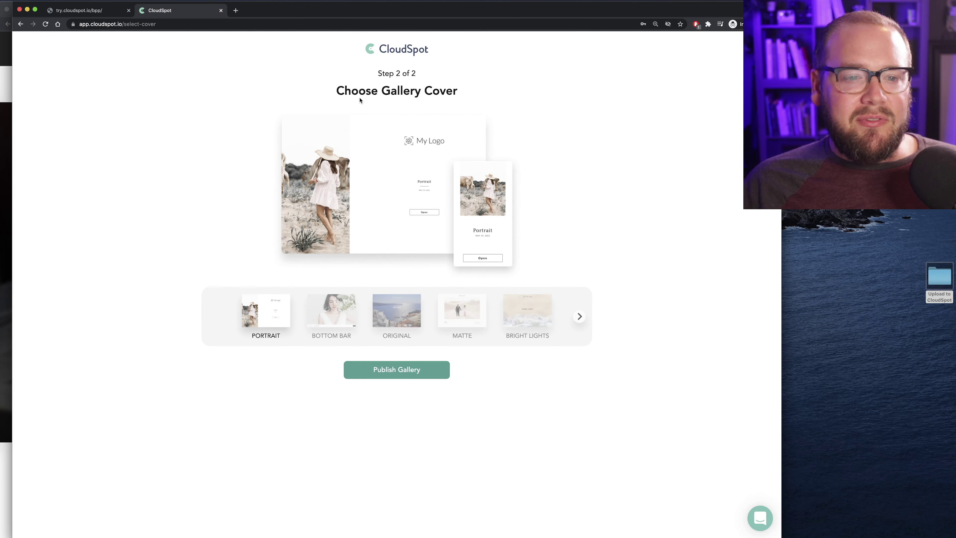
{"action": "left_click", "coordinate": [344, 315]}
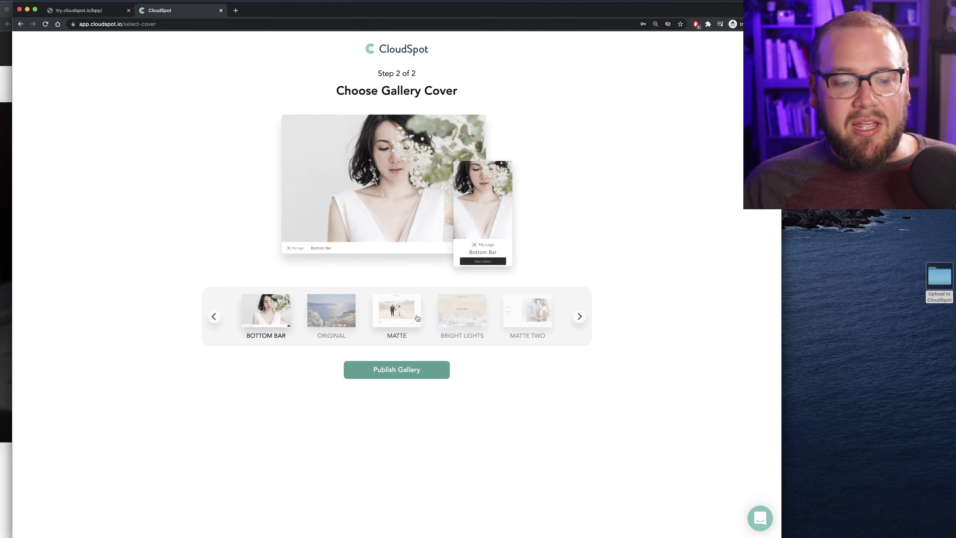
{"action": "left_click", "coordinate": [417, 317]}
{"action": "left_click", "coordinate": [475, 319]}
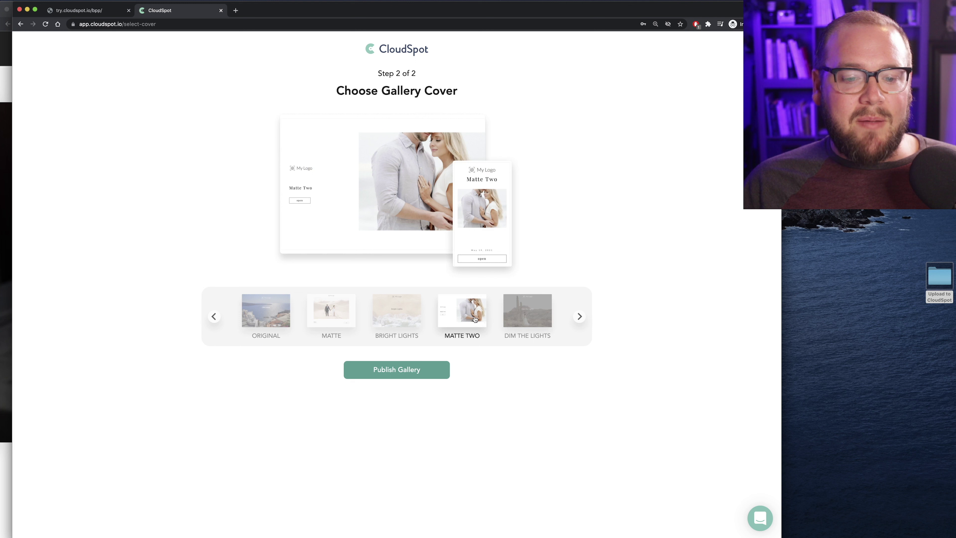
{"action": "left_click", "coordinate": [519, 314]}
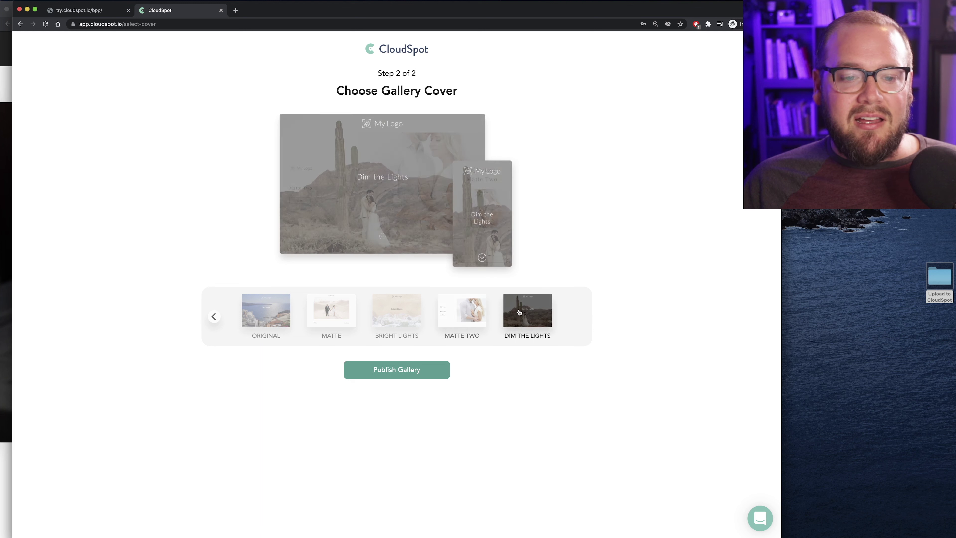
{"action": "left_click", "coordinate": [400, 313]}
{"action": "left_click", "coordinate": [331, 315]}
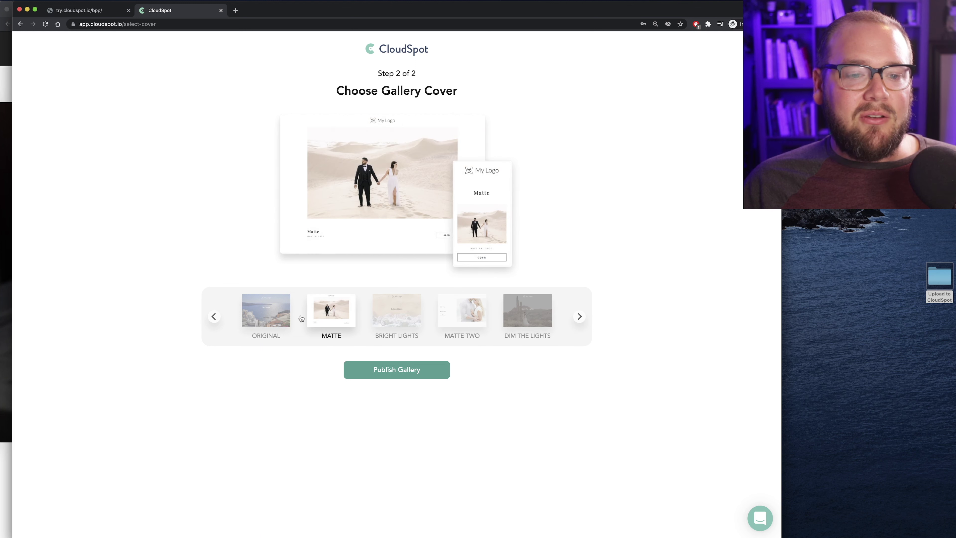
{"action": "left_click", "coordinate": [268, 319]}
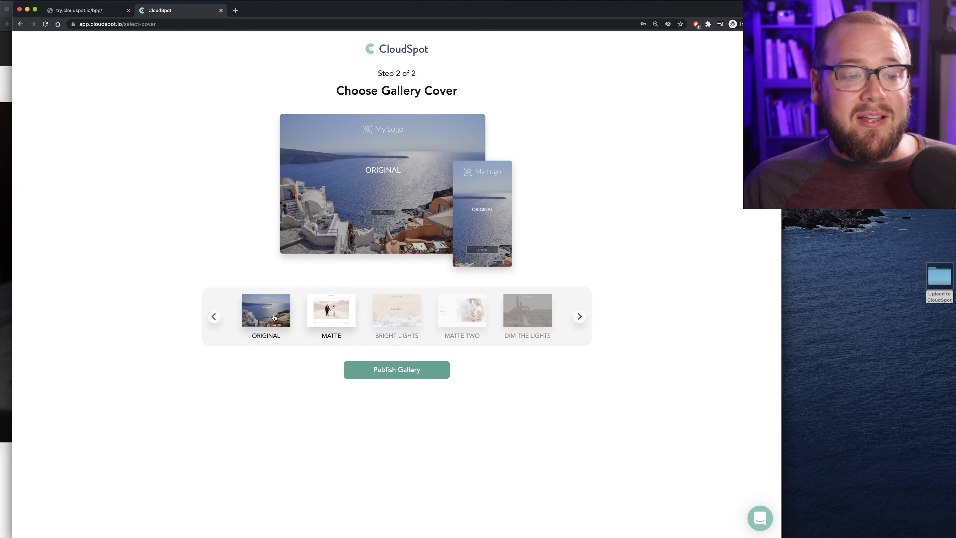
{"action": "left_click", "coordinate": [213, 316]}
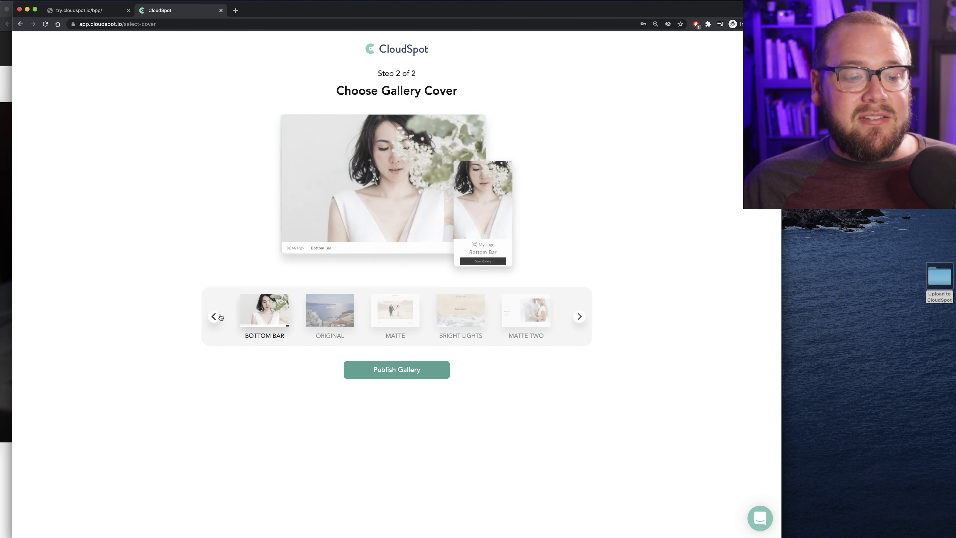
{"action": "left_click", "coordinate": [398, 375]}
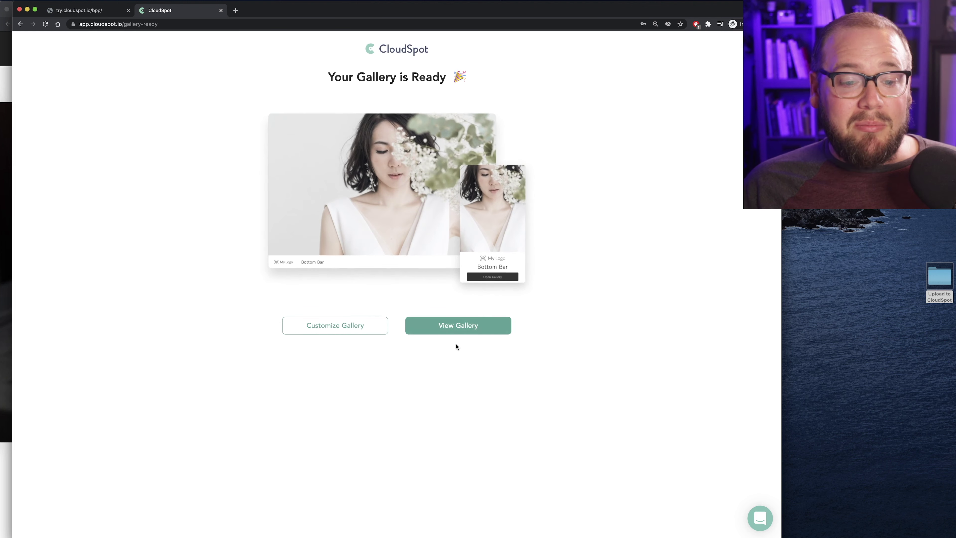
View the published Sample Collection as a client, browse its folders, then close the preview
{"action": "left_click", "coordinate": [438, 328]}
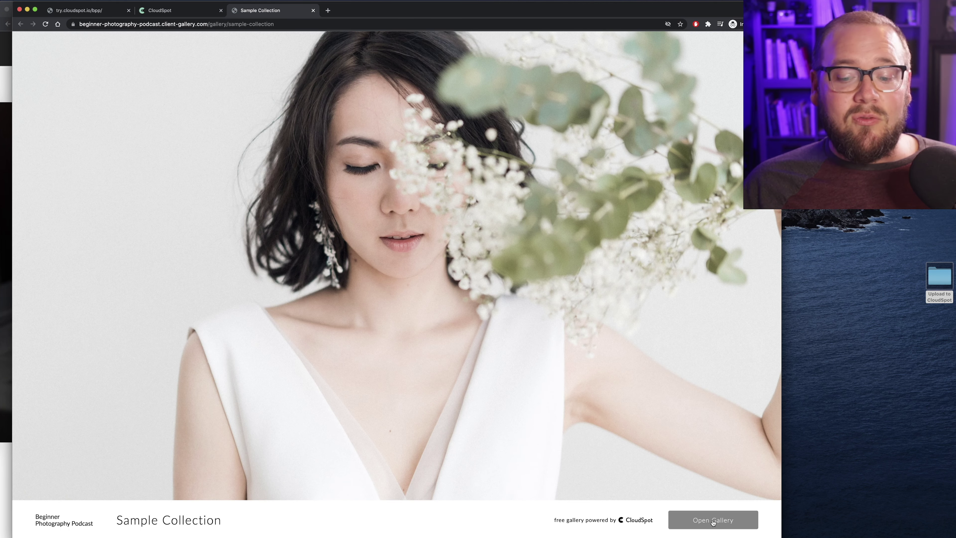
{"action": "left_click", "coordinate": [714, 520]}
{"action": "scroll", "coordinate": [577, 252], "scroll_direction": "down", "scroll_amount": 15}
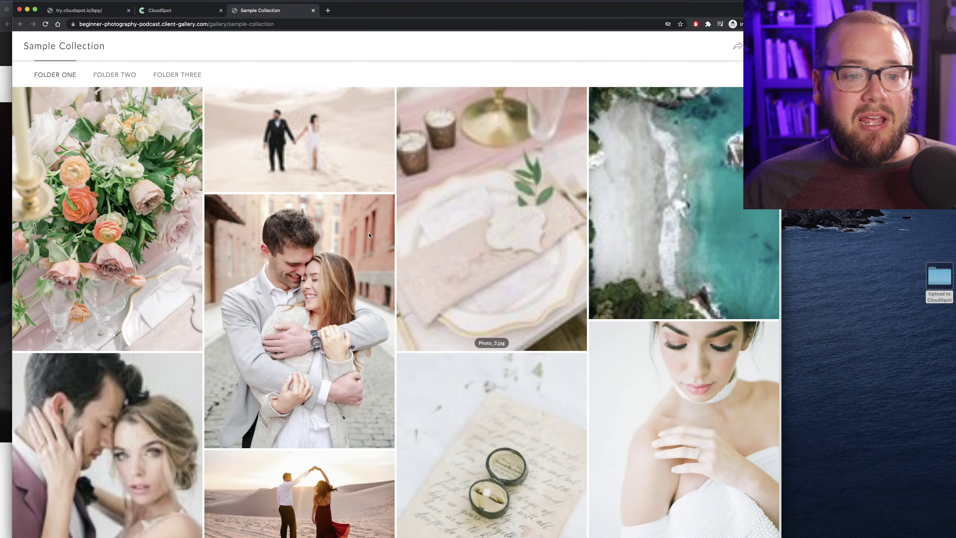
{"action": "scroll", "coordinate": [370, 235], "scroll_direction": "down", "scroll_amount": 12}
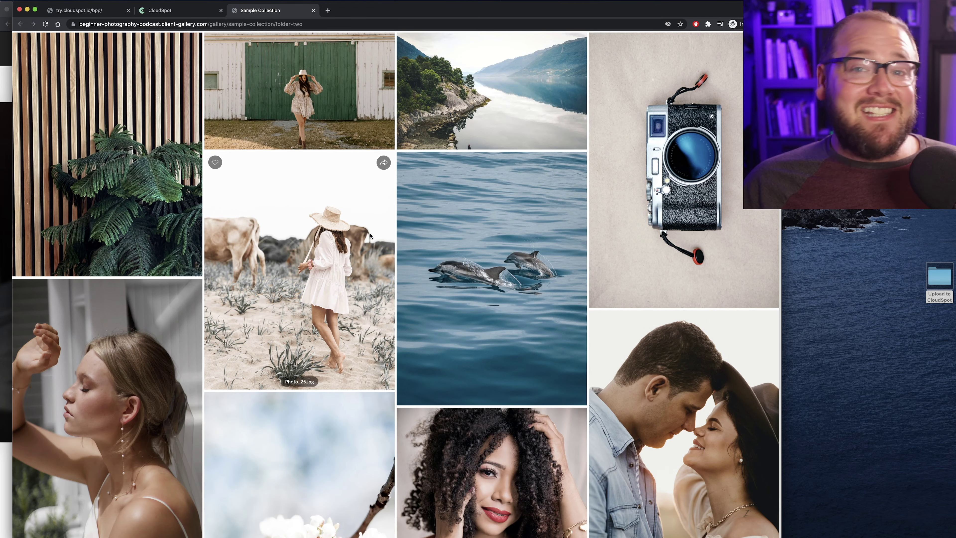
{"action": "scroll", "coordinate": [370, 235], "scroll_direction": "up", "scroll_amount": 20}
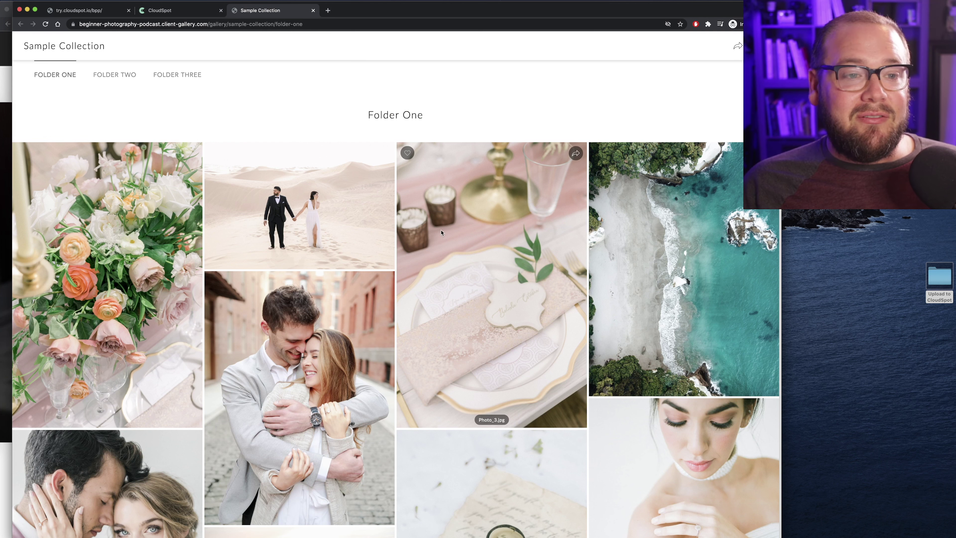
{"action": "left_click", "coordinate": [312, 10]}
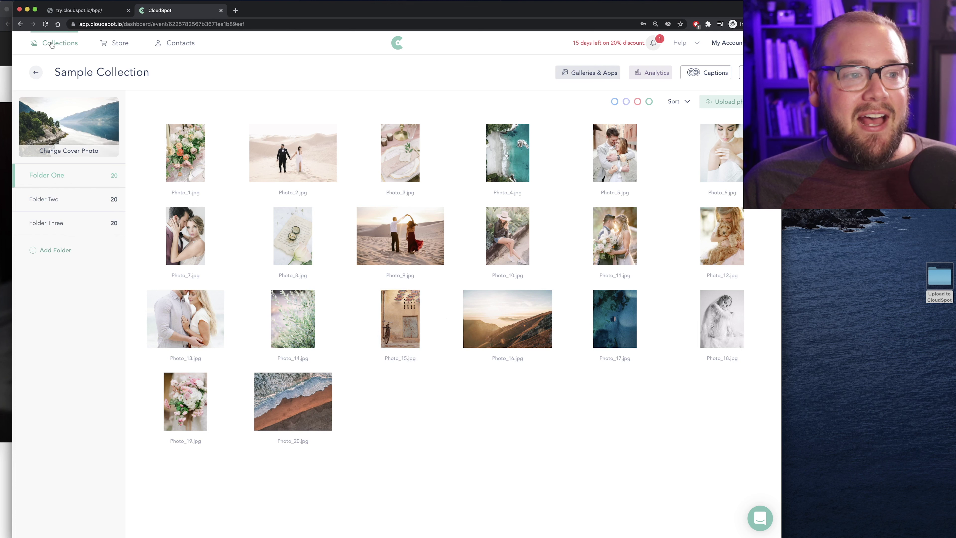
From the Collections list, zoom the browser in one step and open account Settings under My Account
{"action": "left_click", "coordinate": [60, 47]}
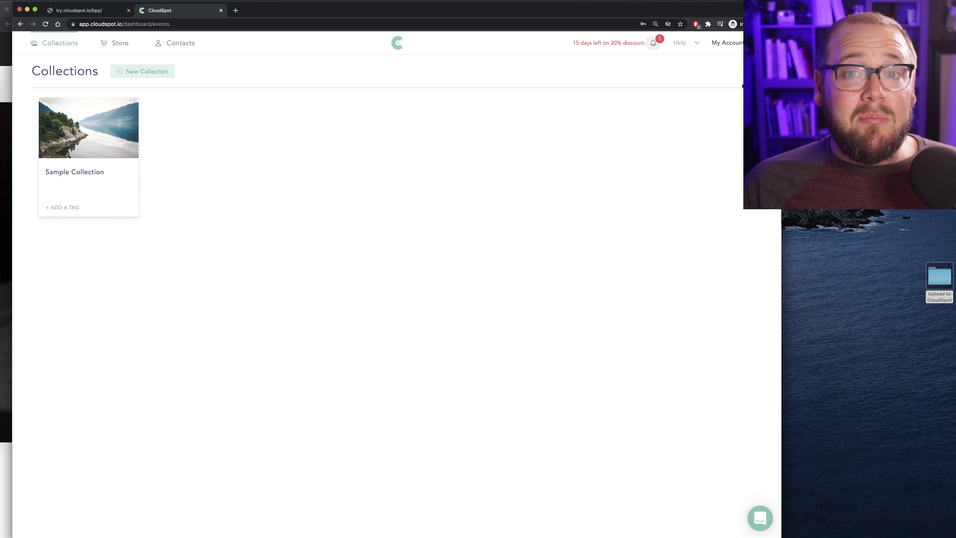
{"action": "left_click", "coordinate": [728, 44]}
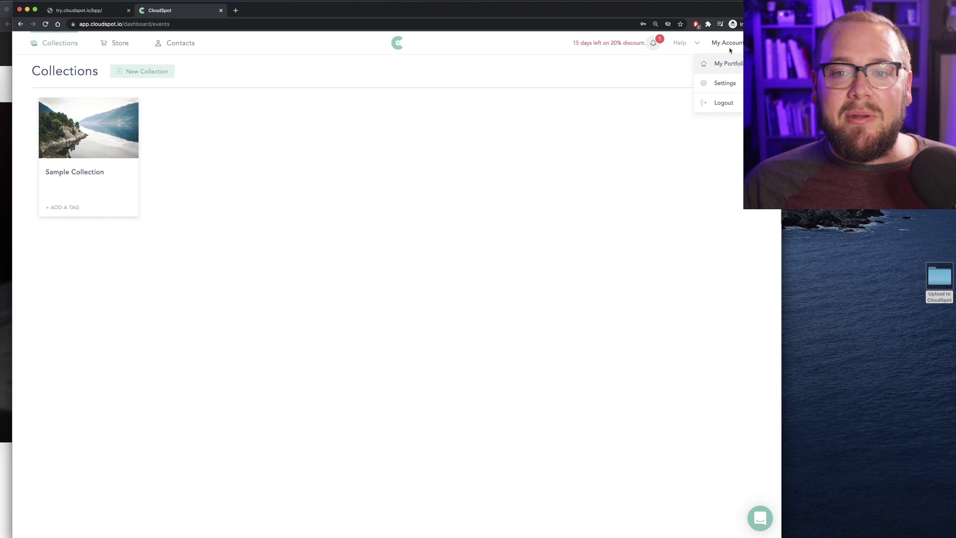
{"action": "left_click", "coordinate": [774, 24]}
{"action": "left_click", "coordinate": [748, 97]}
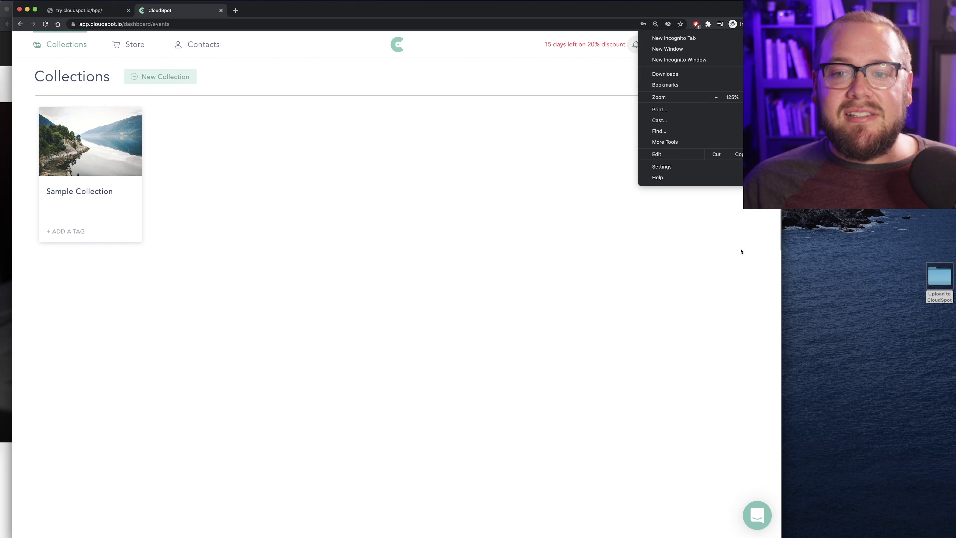
{"action": "left_click", "coordinate": [732, 192]}
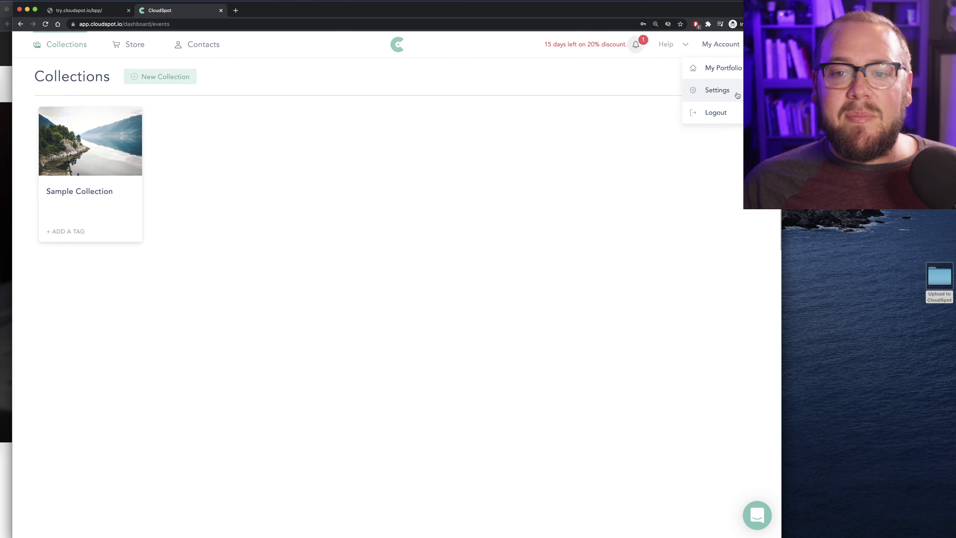
{"action": "left_click", "coordinate": [717, 94]}
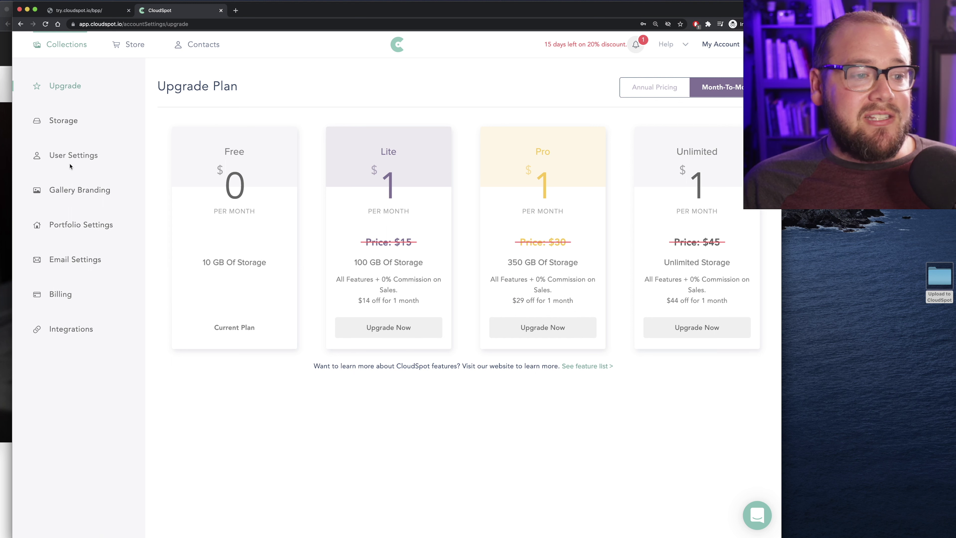
Check Storage usage, then return to User Settings showing the login email and company name
{"action": "left_click", "coordinate": [75, 159]}
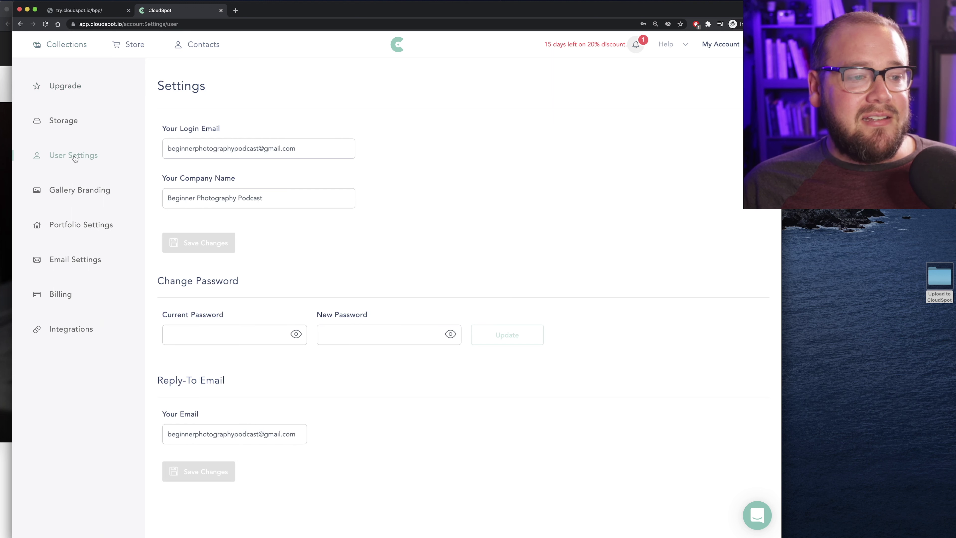
{"action": "left_click", "coordinate": [68, 122]}
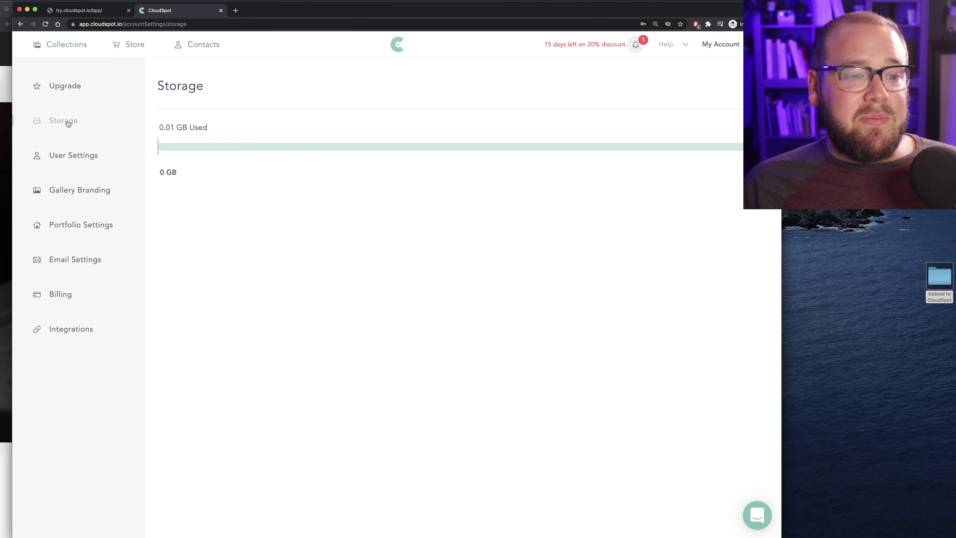
{"action": "left_click", "coordinate": [66, 159]}
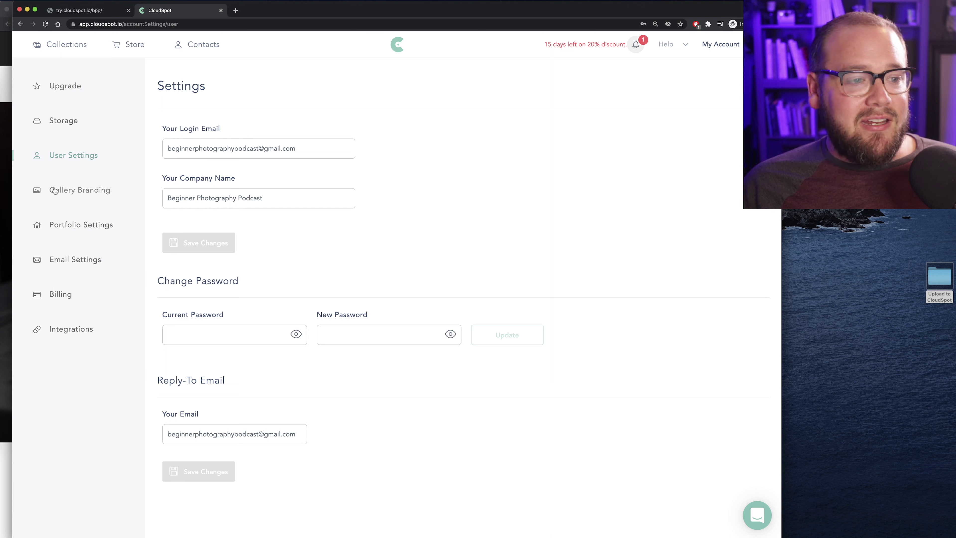
{"action": "left_click", "coordinate": [62, 228]}
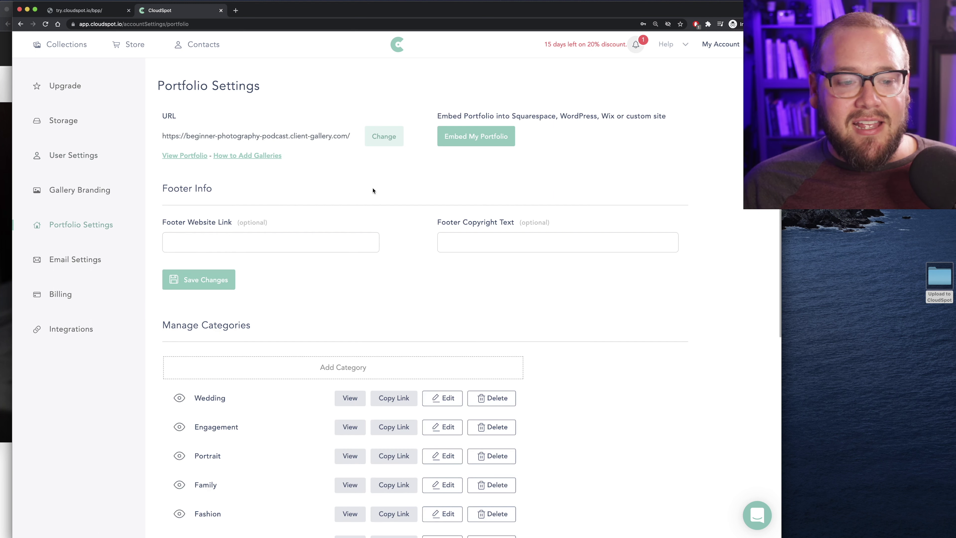
{"action": "scroll", "coordinate": [373, 191], "scroll_direction": "down", "scroll_amount": 5}
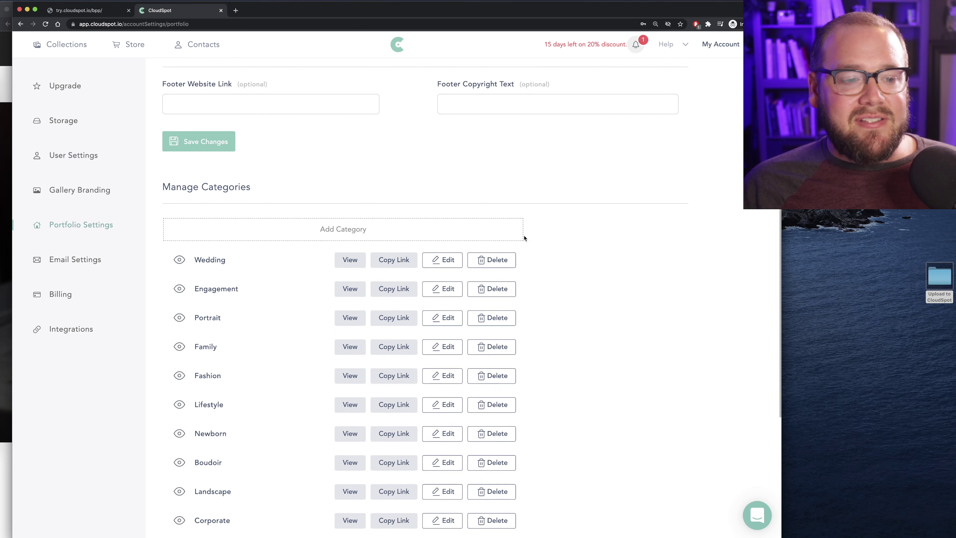
{"action": "scroll", "coordinate": [259, 216], "scroll_direction": "up", "scroll_amount": 5}
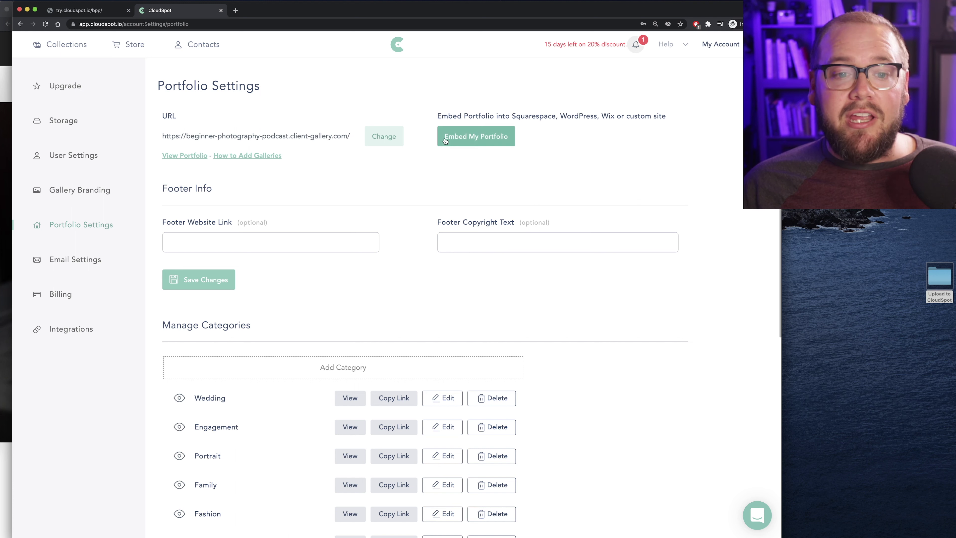
{"action": "scroll", "coordinate": [363, 153], "scroll_direction": "down", "scroll_amount": 4}
{"action": "scroll", "coordinate": [418, 158], "scroll_direction": "up", "scroll_amount": 4}
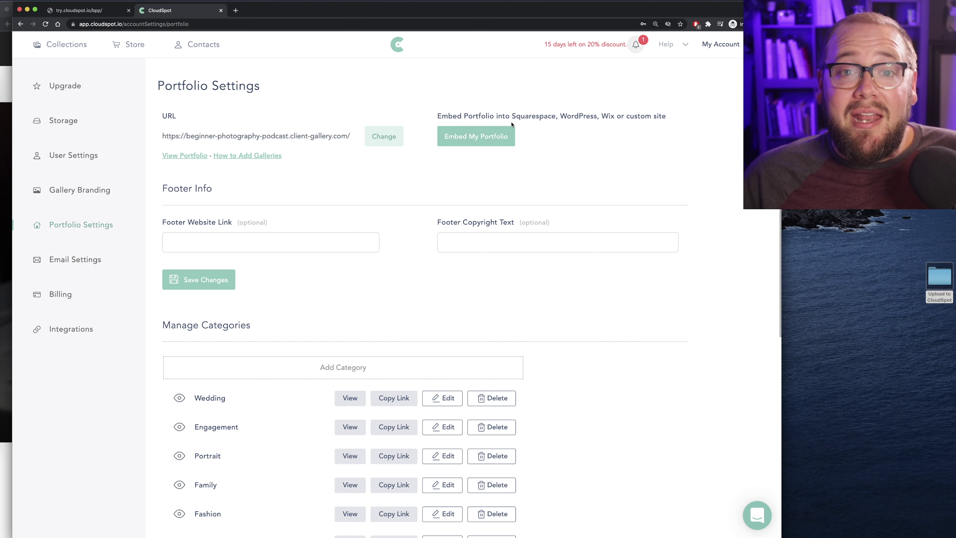
{"action": "scroll", "coordinate": [302, 140], "scroll_direction": "down", "scroll_amount": 1}
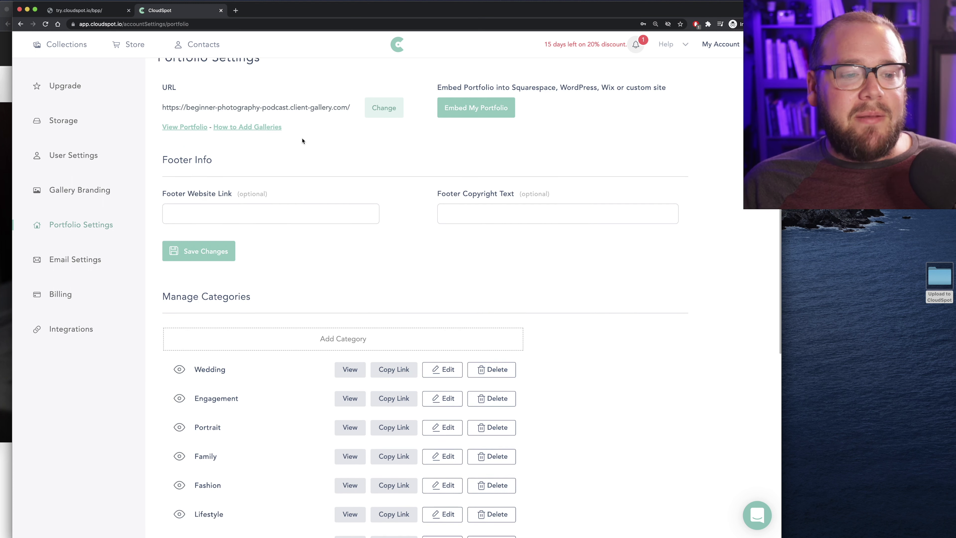
{"action": "scroll", "coordinate": [211, 180], "scroll_direction": "down", "scroll_amount": 1}
{"action": "left_click", "coordinate": [180, 194]}
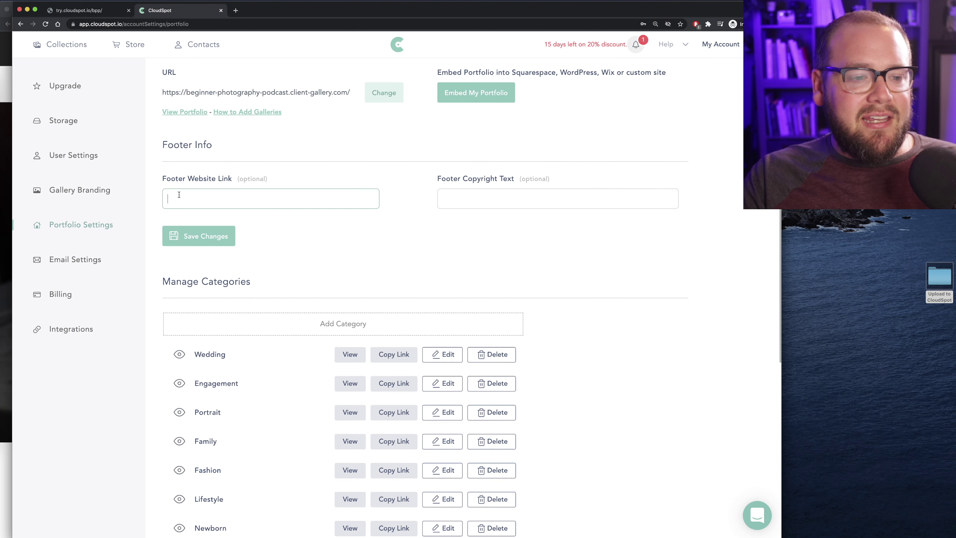
{"action": "type", "text": "www.beginnerphotographypodcast.com"}
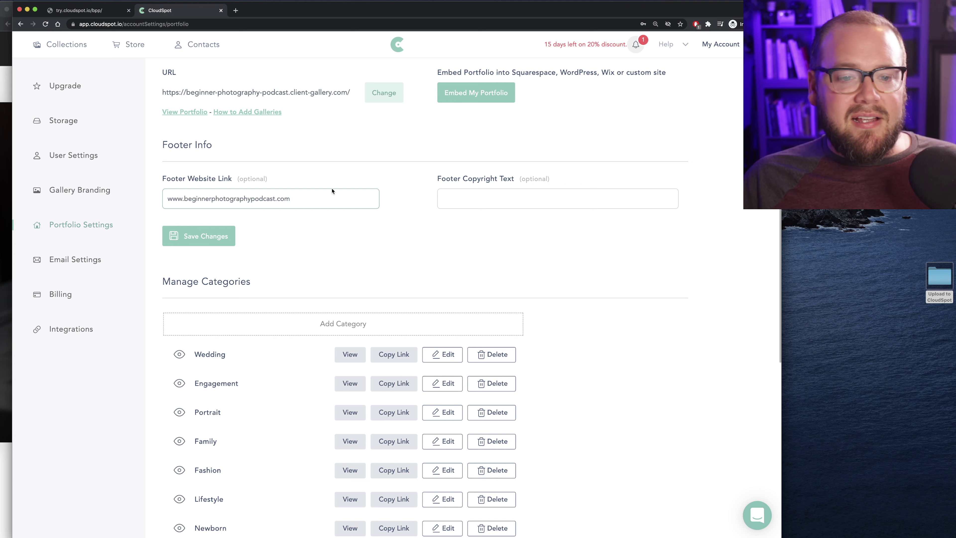
{"action": "left_click", "coordinate": [504, 195]}
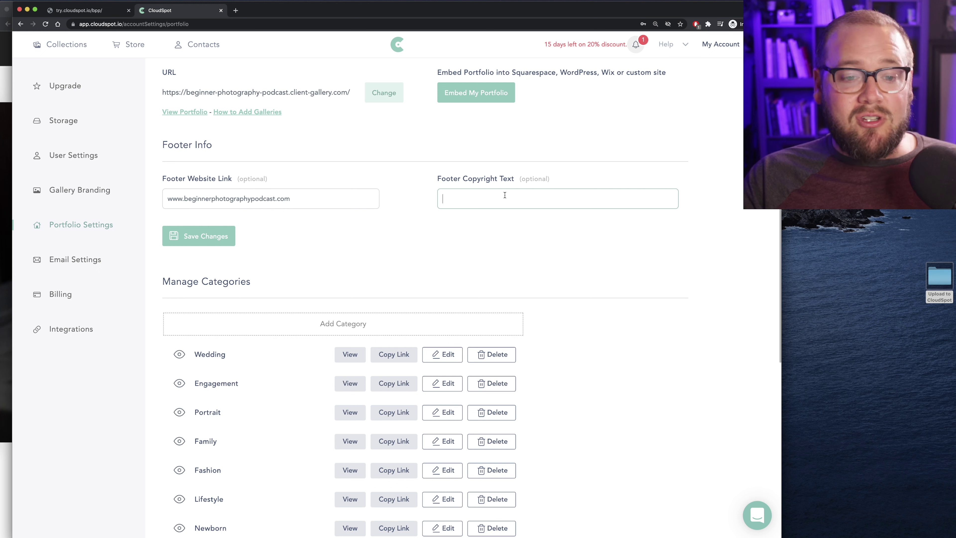
{"action": "type", "text": "Raymond Hatfield"}
Delete the Other, Mitzvahs, Seniors and Maternity portfolio categories
{"action": "scroll", "coordinate": [504, 199], "scroll_direction": "down", "scroll_amount": 3}
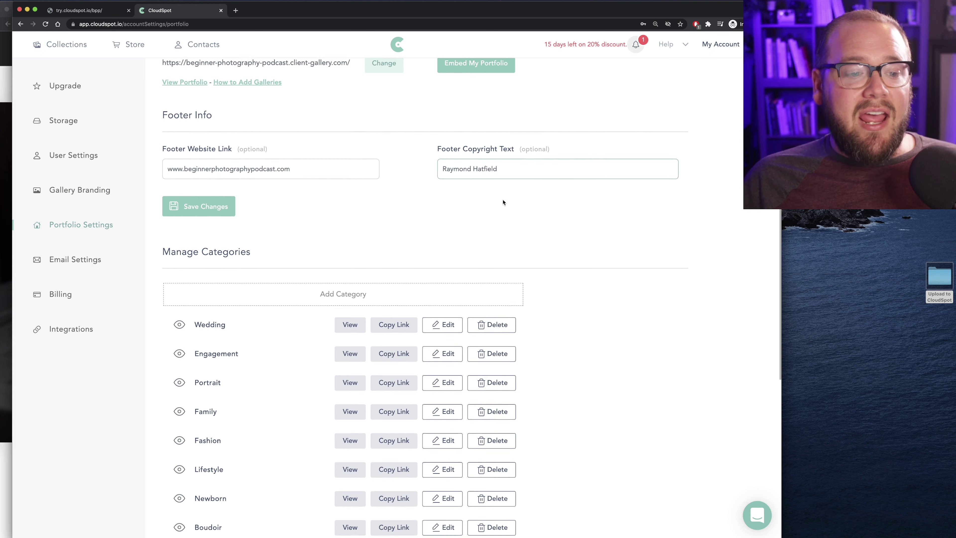
{"action": "scroll", "coordinate": [380, 222], "scroll_direction": "down", "scroll_amount": 7}
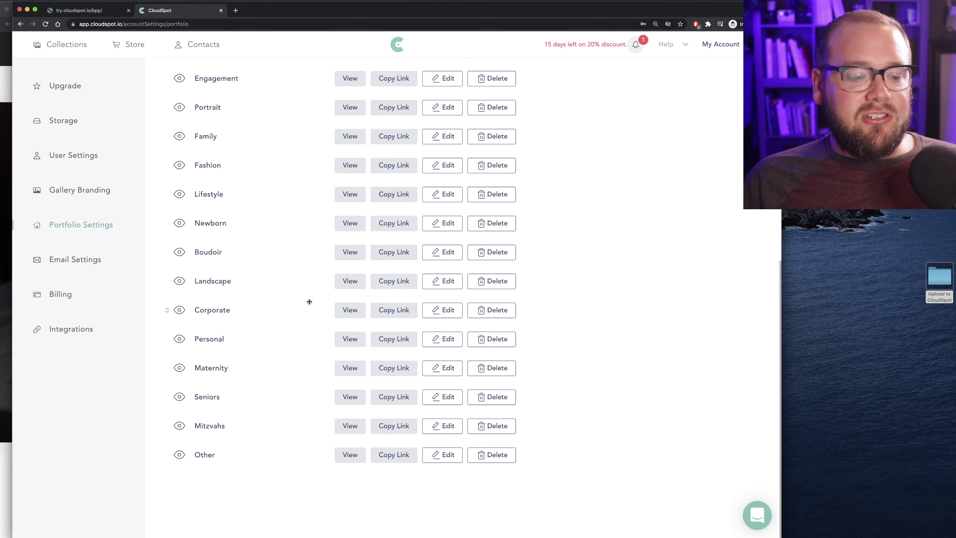
{"action": "scroll", "coordinate": [313, 300], "scroll_direction": "up", "scroll_amount": 3}
{"action": "scroll", "coordinate": [315, 299], "scroll_direction": "up", "scroll_amount": 6}
{"action": "scroll", "coordinate": [293, 303], "scroll_direction": "down", "scroll_amount": 4}
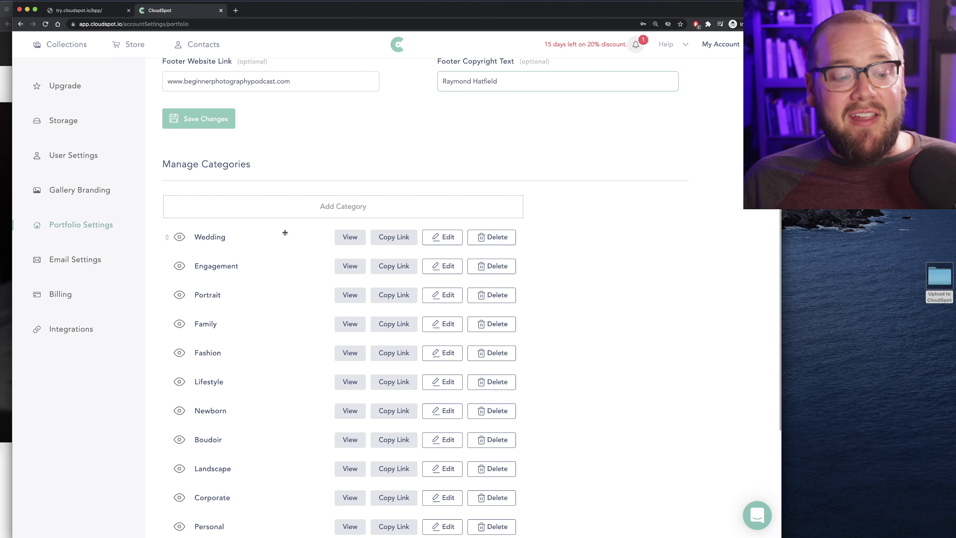
{"action": "scroll", "coordinate": [285, 235], "scroll_direction": "down", "scroll_amount": 3}
{"action": "scroll", "coordinate": [289, 244], "scroll_direction": "down", "scroll_amount": 5}
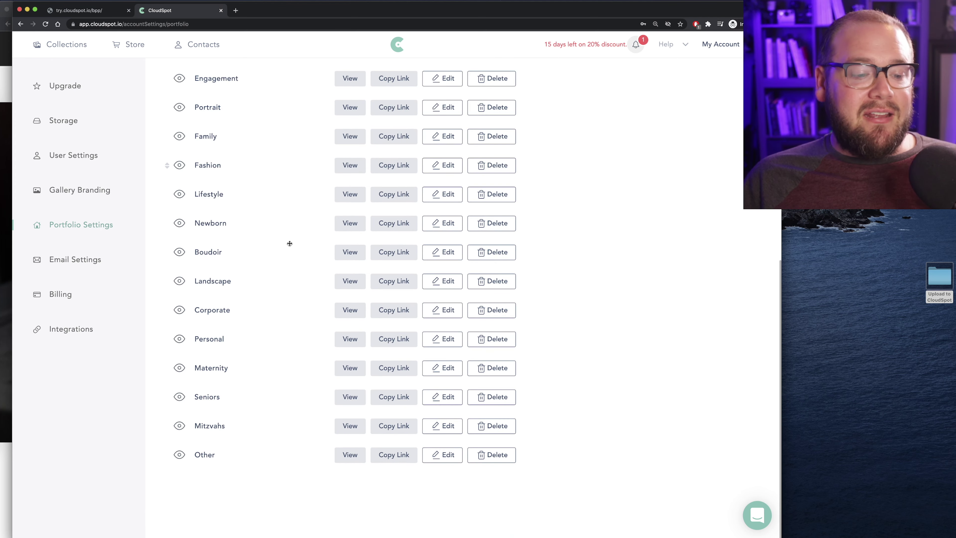
{"action": "left_click", "coordinate": [478, 454]}
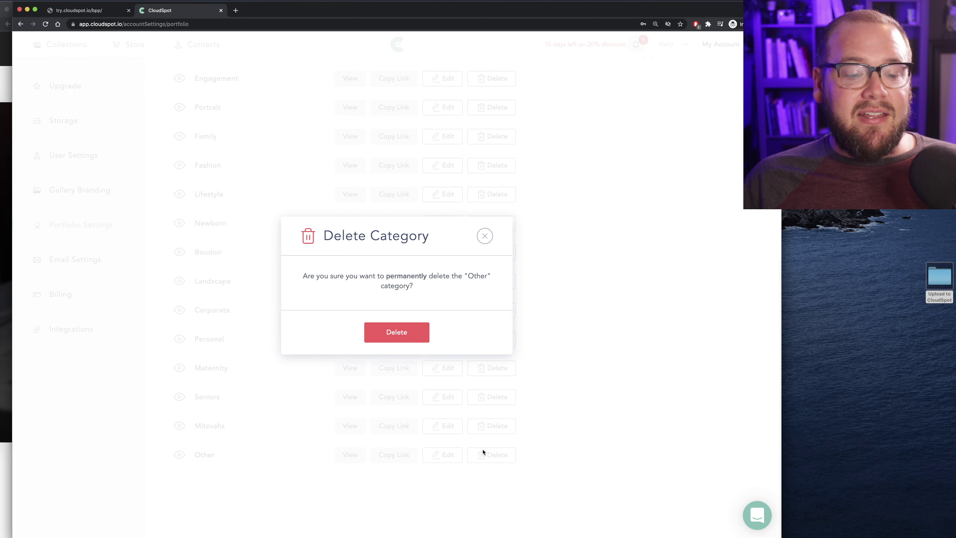
{"action": "left_click", "coordinate": [384, 331]}
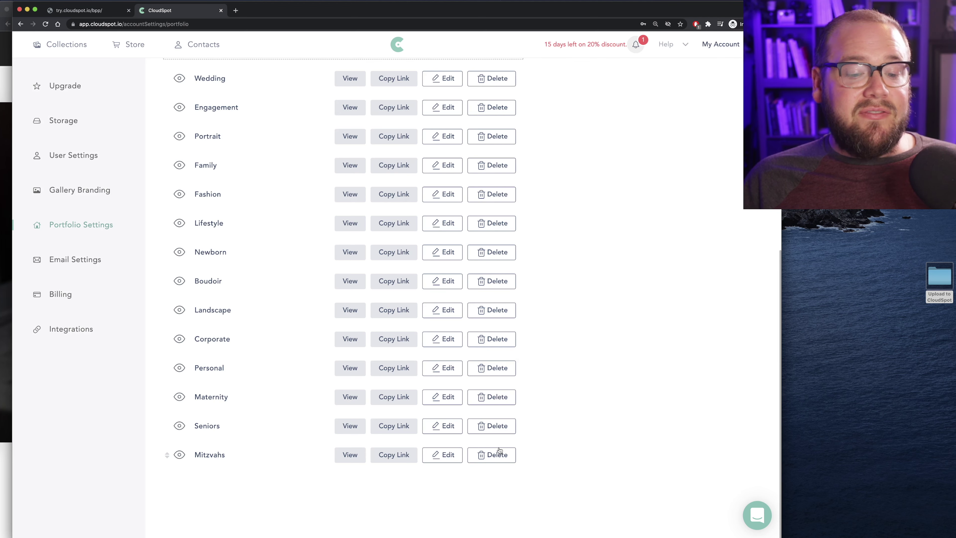
{"action": "left_click", "coordinate": [492, 455]}
{"action": "left_click", "coordinate": [399, 333]}
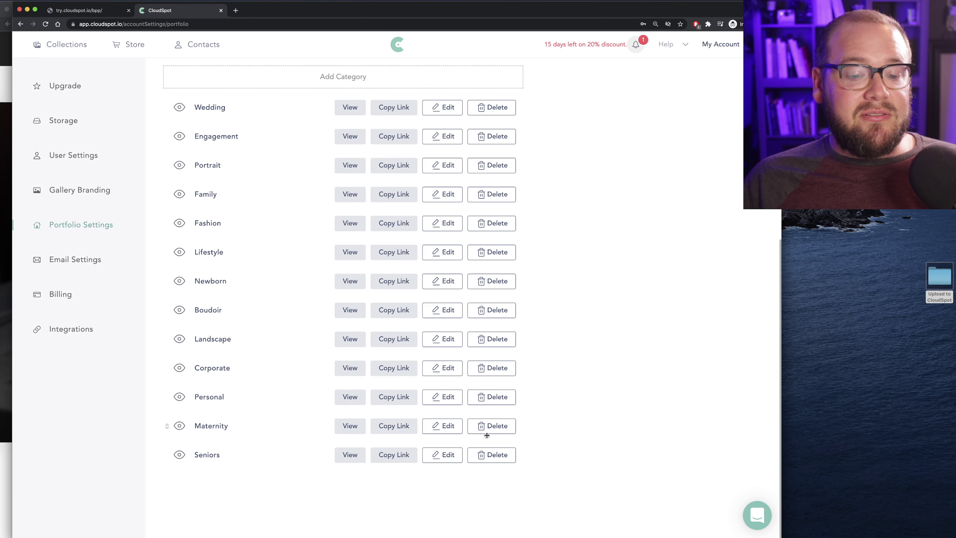
{"action": "left_click", "coordinate": [490, 455]}
{"action": "left_click", "coordinate": [413, 338]}
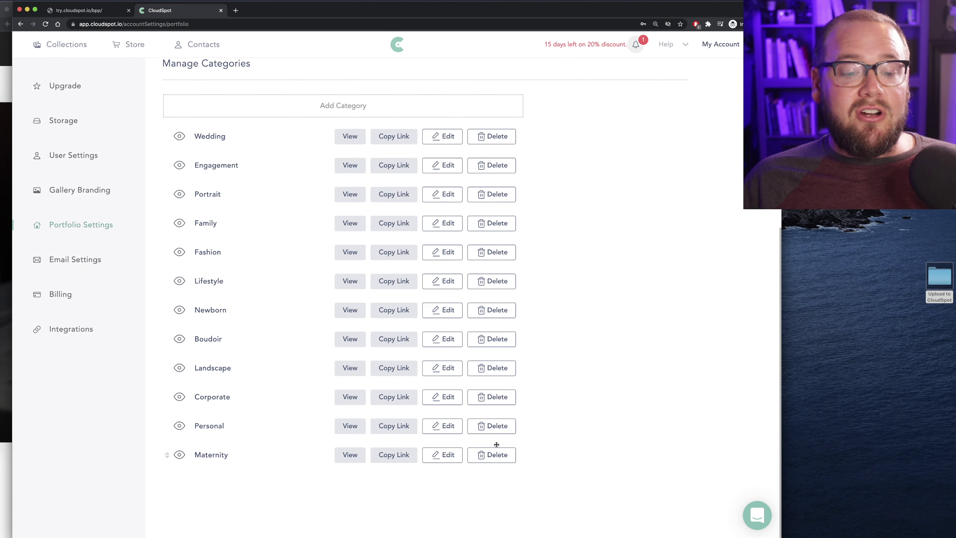
{"action": "left_click", "coordinate": [492, 454]}
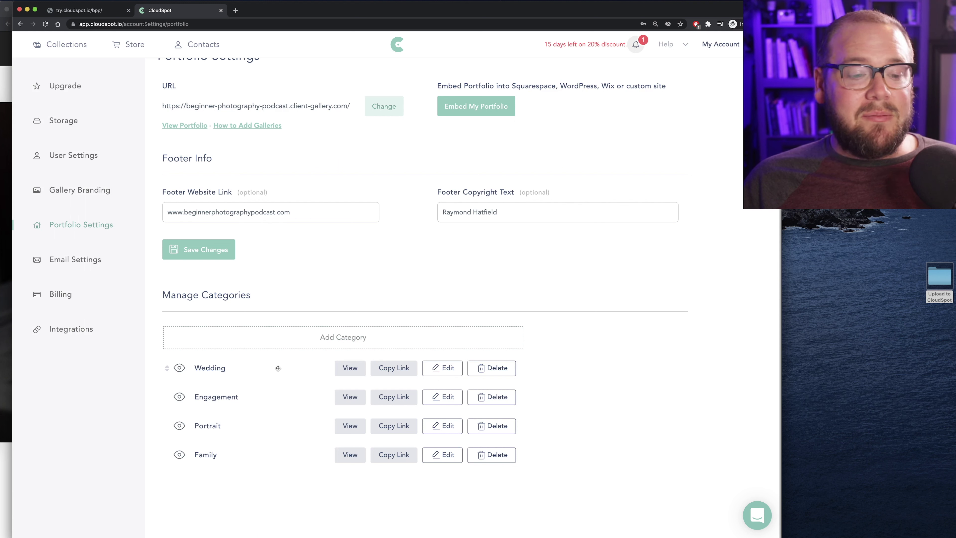
Remove the accidental New Category row and save the portfolio changes
{"action": "left_click", "coordinate": [342, 344]}
{"action": "scroll", "coordinate": [344, 331], "scroll_direction": "down", "scroll_amount": 2}
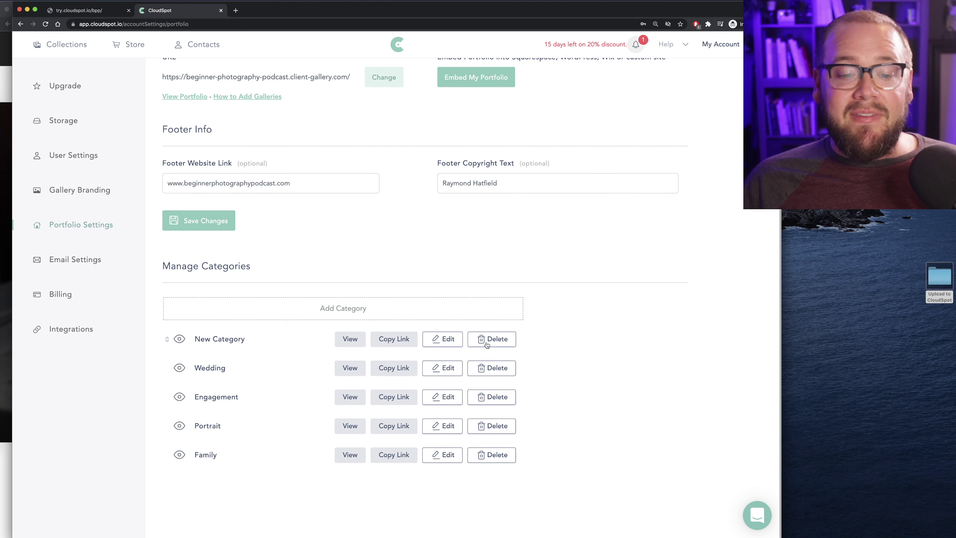
{"action": "left_click", "coordinate": [489, 338]}
{"action": "left_click", "coordinate": [405, 336]}
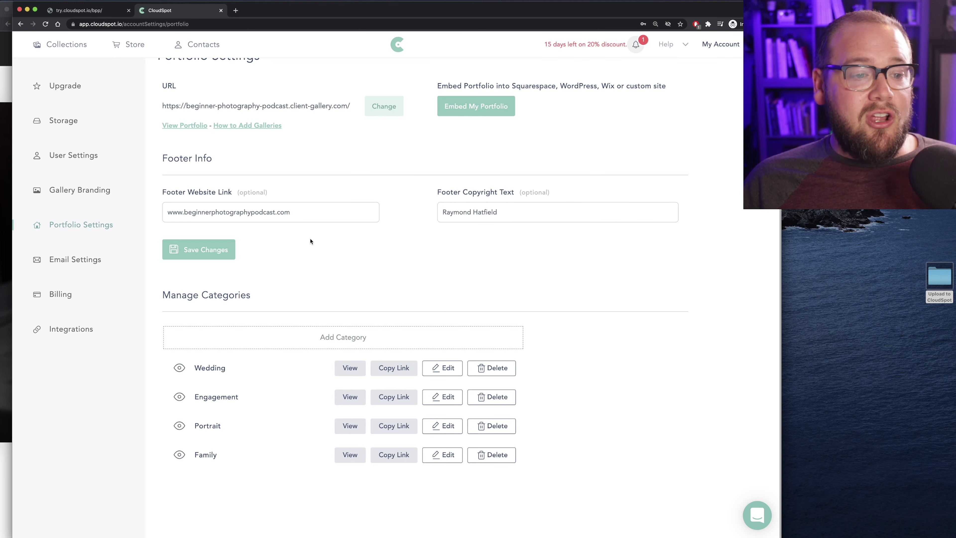
{"action": "scroll", "coordinate": [306, 243], "scroll_direction": "up", "scroll_amount": 2}
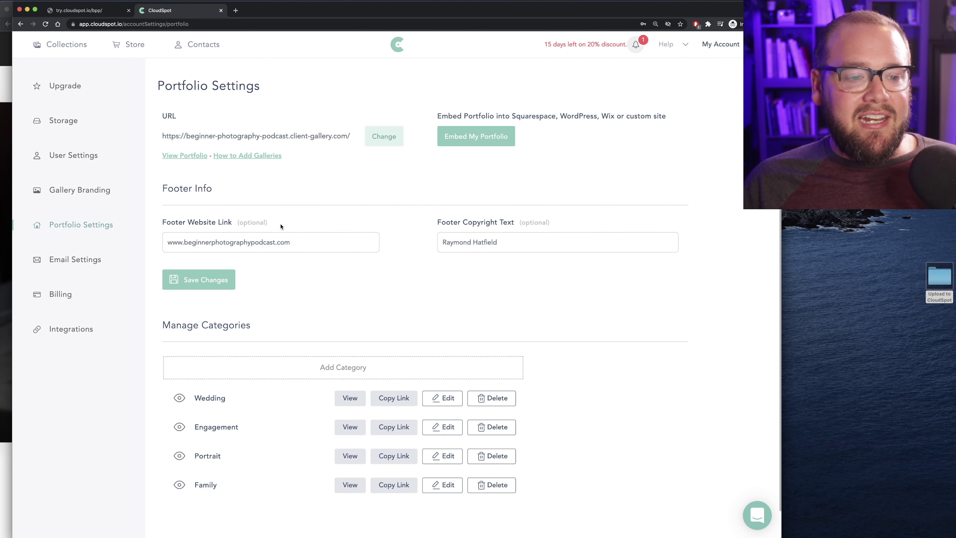
{"action": "left_click", "coordinate": [213, 281]}
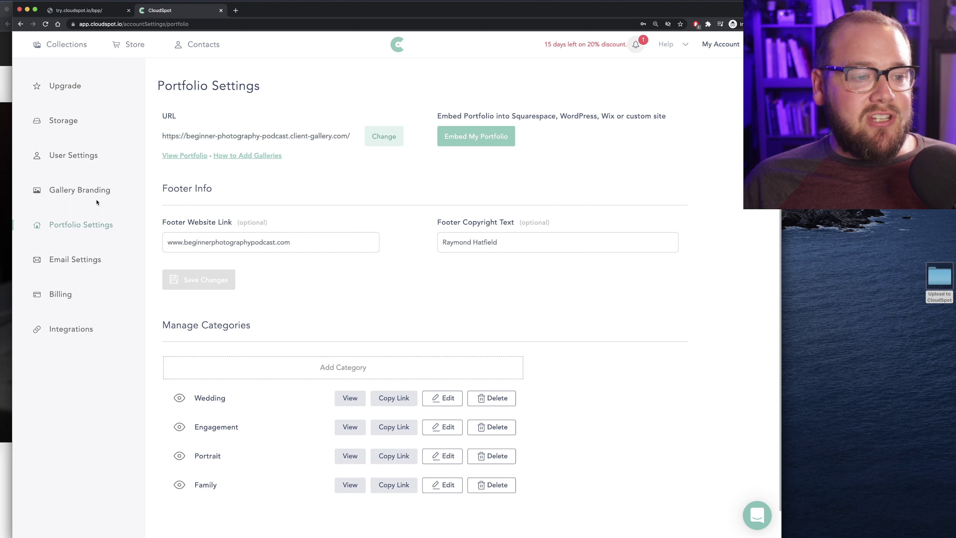
In Gallery Branding, upload rhatfield_final_colorSUNU.png from the Upload to CloudSpot folder as Company Logo
{"action": "left_click", "coordinate": [93, 191]}
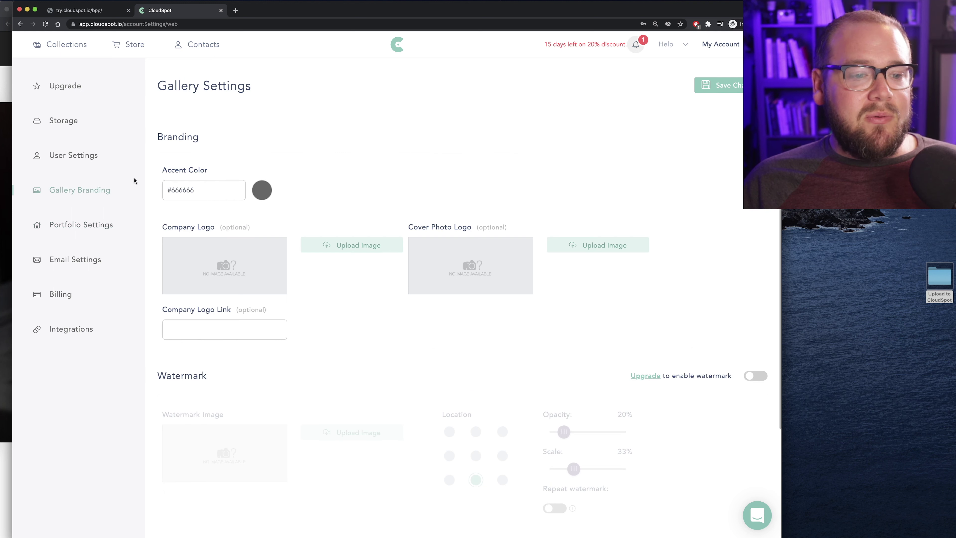
{"action": "scroll", "coordinate": [469, 168], "scroll_direction": "down", "scroll_amount": 4}
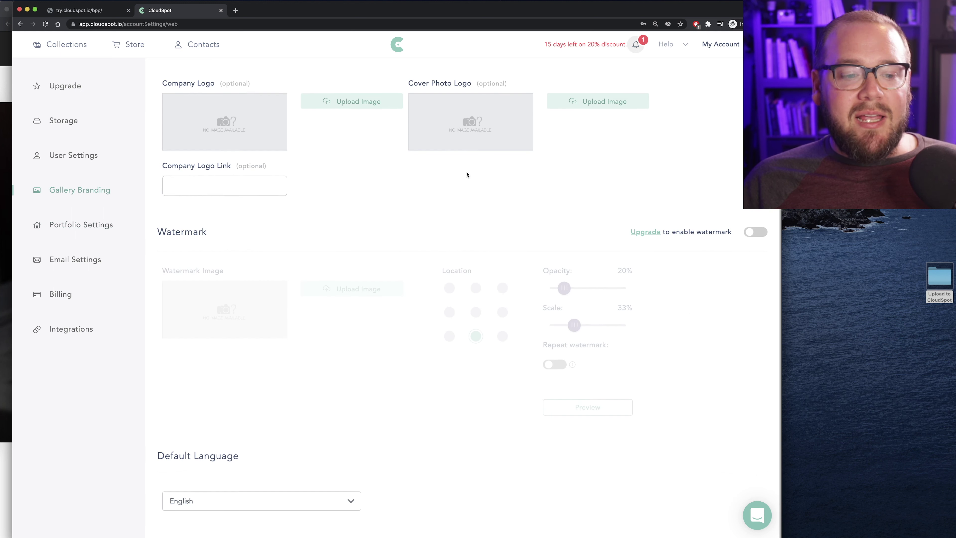
{"action": "scroll", "coordinate": [468, 173], "scroll_direction": "up", "scroll_amount": 4}
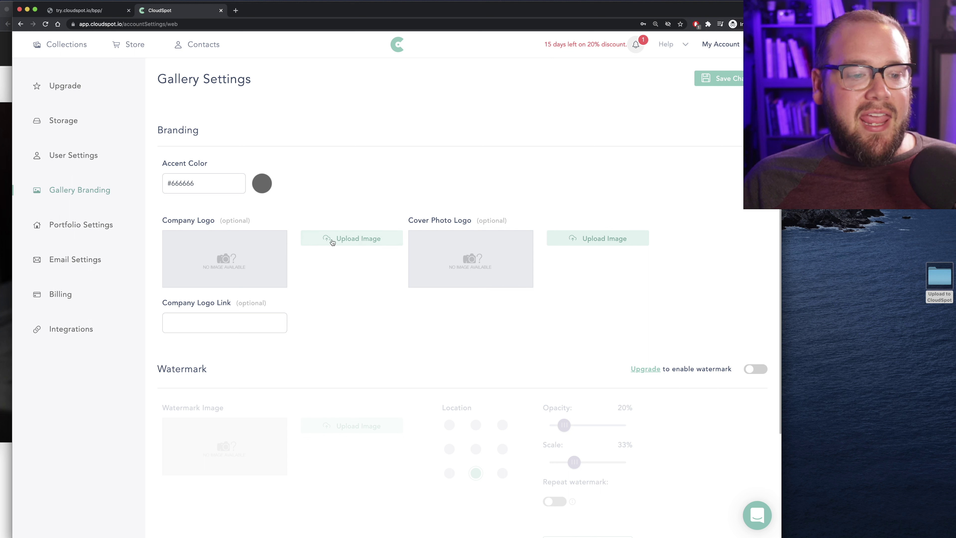
{"action": "left_click", "coordinate": [341, 242]}
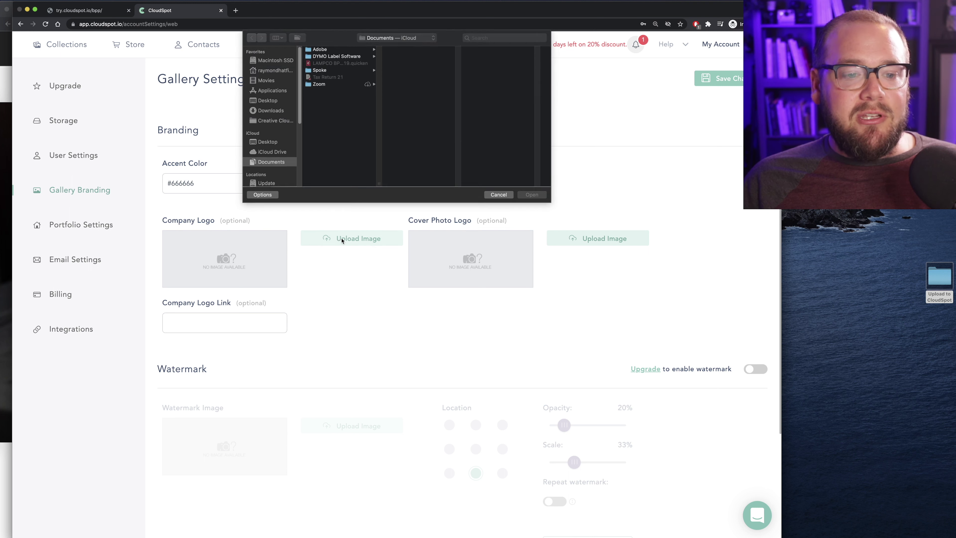
{"action": "left_click_drag", "start_coordinate": [938, 285], "coordinate": [401, 122]}
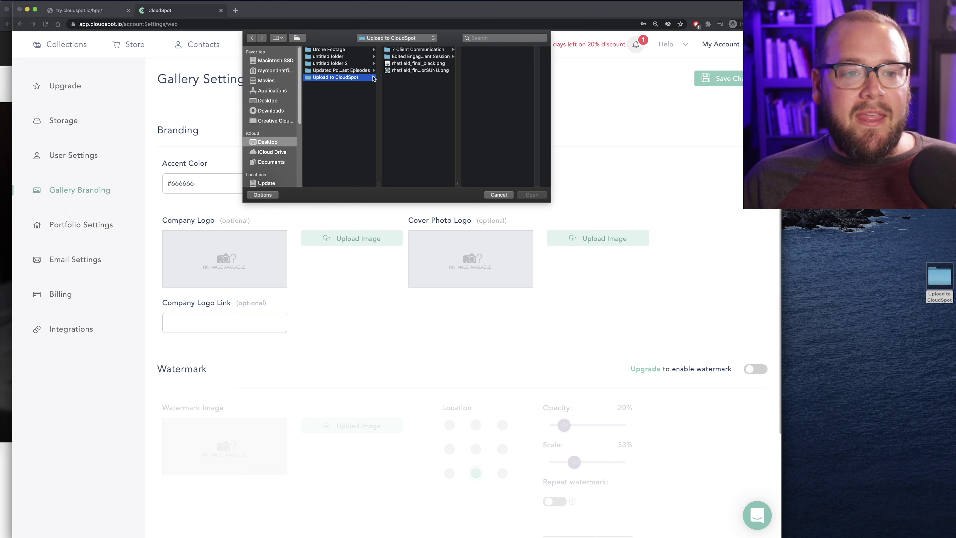
{"action": "left_click", "coordinate": [421, 71]}
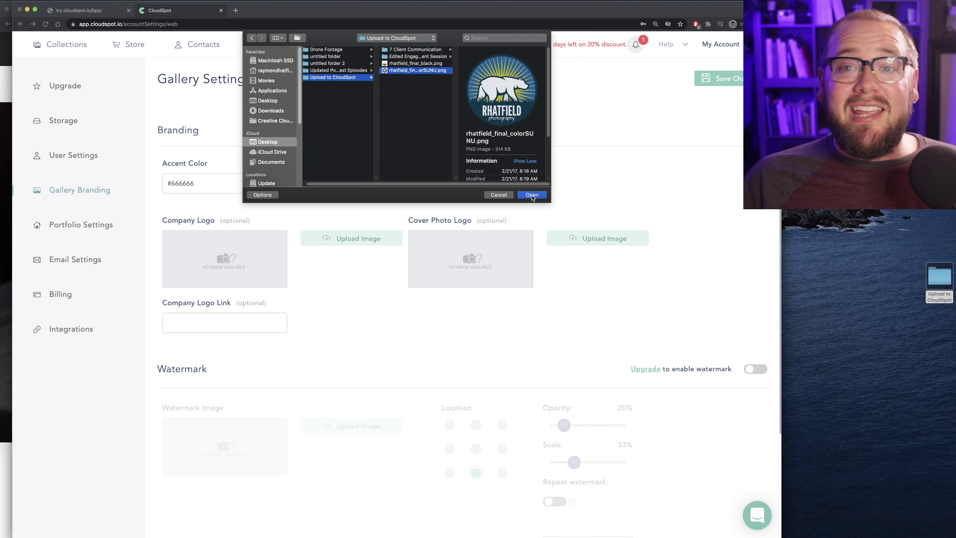
{"action": "left_click", "coordinate": [532, 195]}
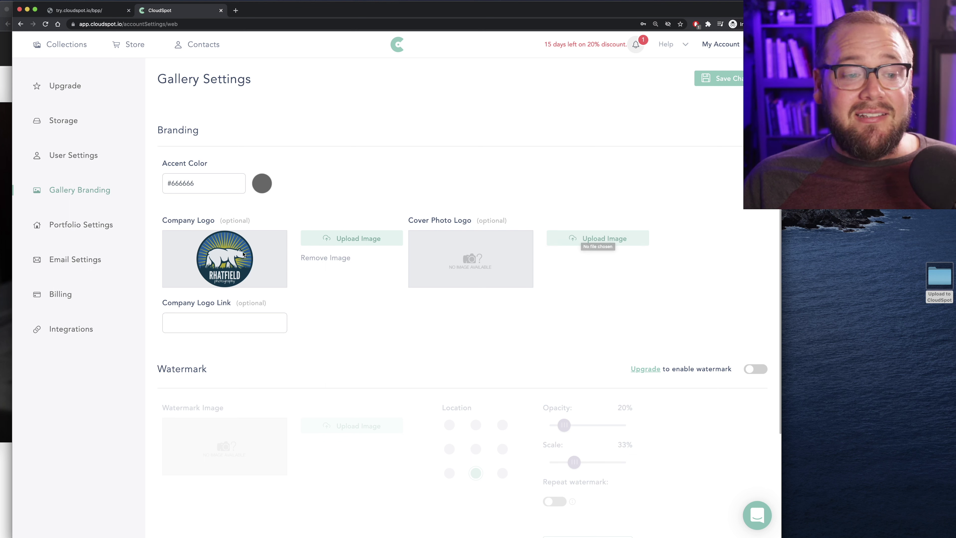
Upload rhatfield_final_colorSUNU.png as the Cover Photo Logo and save the branding settings
{"action": "left_click", "coordinate": [593, 241]}
{"action": "left_click", "coordinate": [340, 70]}
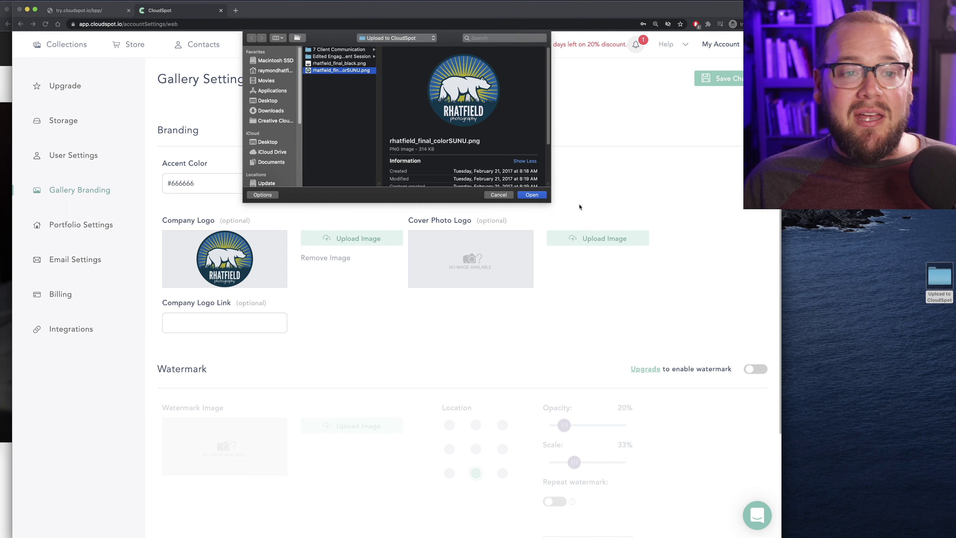
{"action": "left_click", "coordinate": [532, 194]}
{"action": "scroll", "coordinate": [267, 252], "scroll_direction": "down", "scroll_amount": 4}
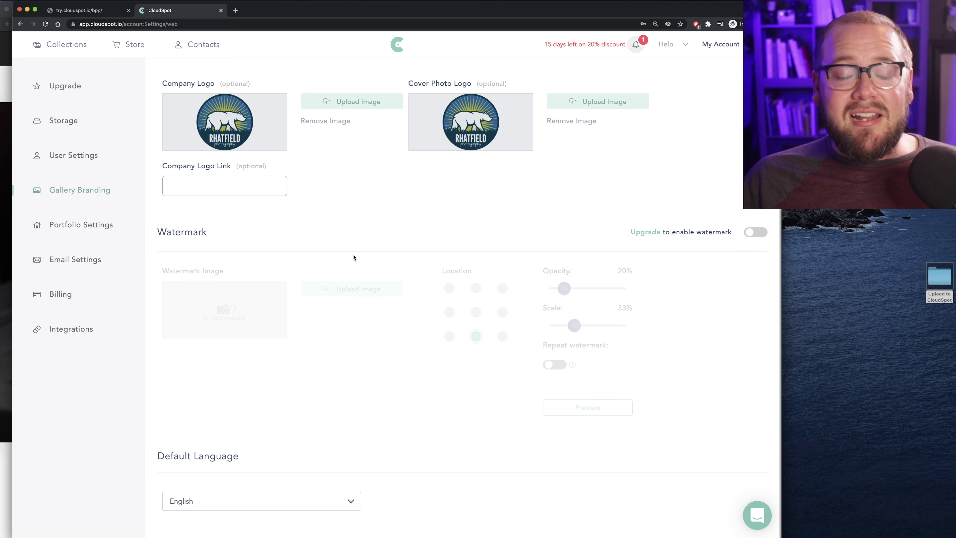
{"action": "scroll", "coordinate": [352, 246], "scroll_direction": "up", "scroll_amount": 1}
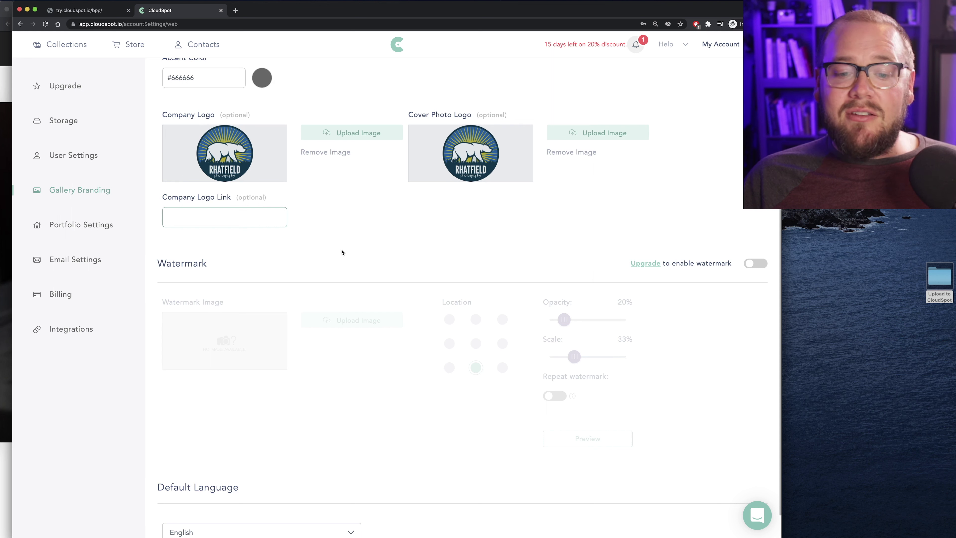
{"action": "scroll", "coordinate": [714, 91], "scroll_direction": "up", "scroll_amount": 3}
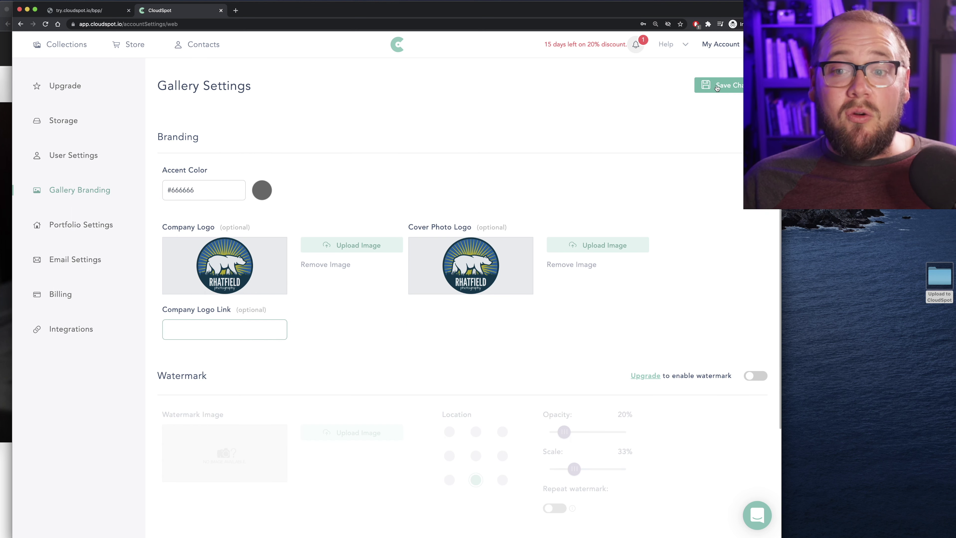
{"action": "left_click", "coordinate": [718, 87]}
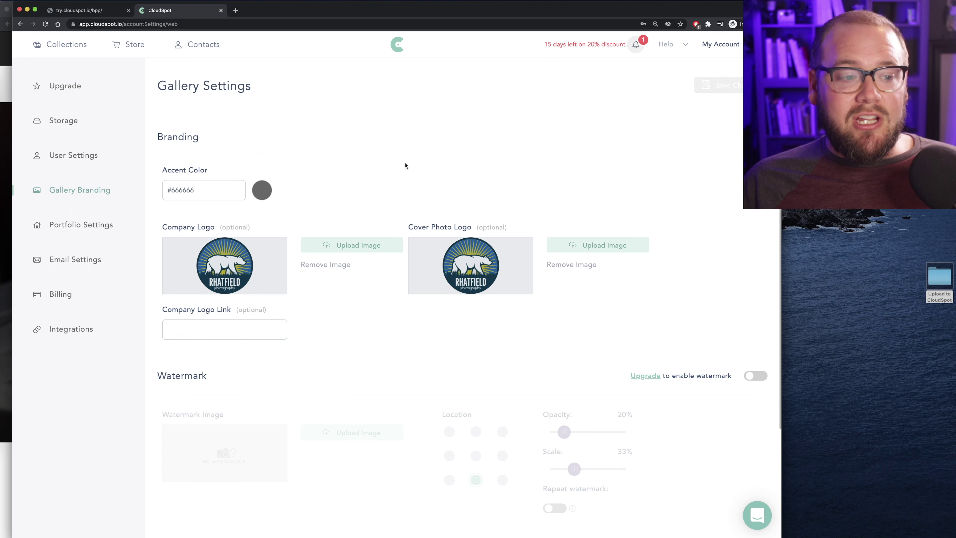
In Email Settings, upload rhatfield_final_black.png as the email Header Image
{"action": "left_click", "coordinate": [69, 262]}
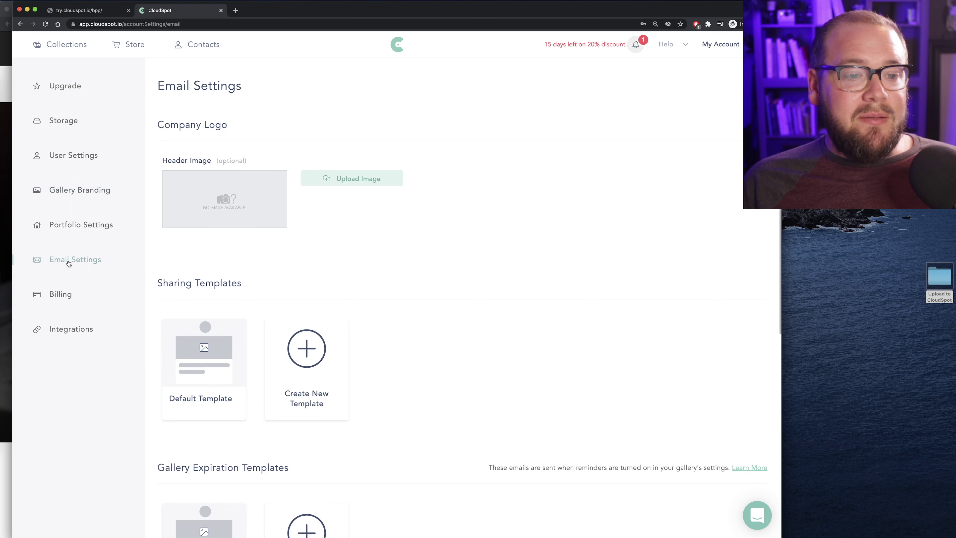
{"action": "scroll", "coordinate": [396, 217], "scroll_direction": "down", "scroll_amount": 3}
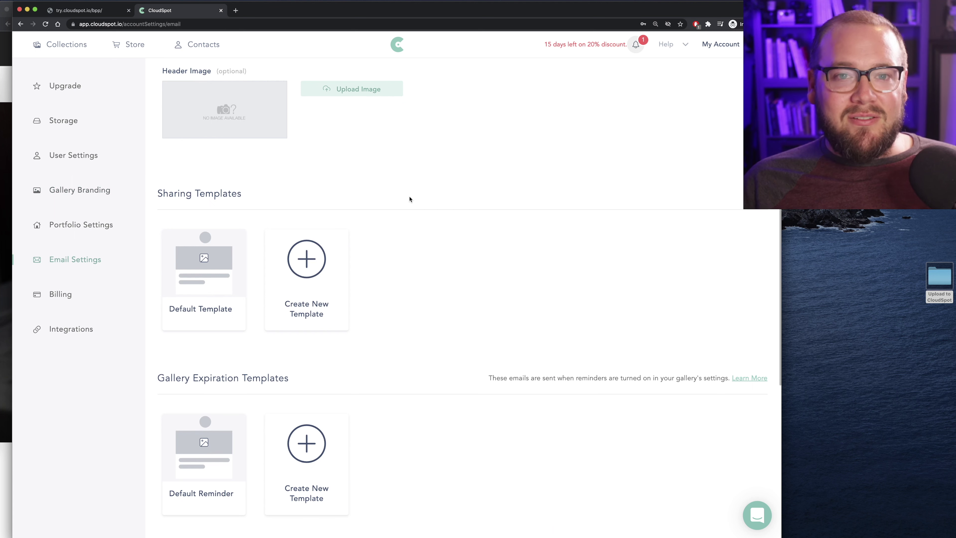
{"action": "scroll", "coordinate": [412, 201], "scroll_direction": "up", "scroll_amount": 2}
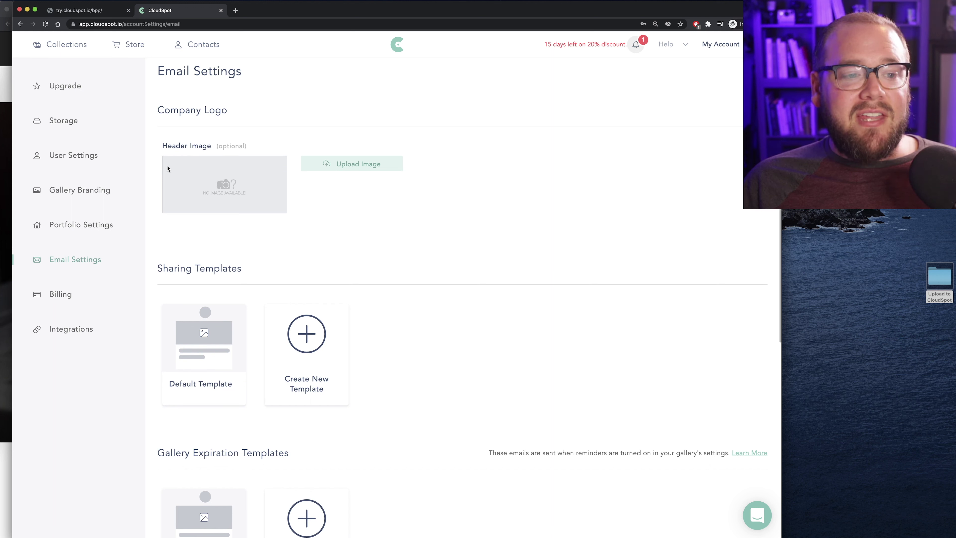
{"action": "left_click", "coordinate": [340, 164]}
{"action": "left_click", "coordinate": [335, 71]}
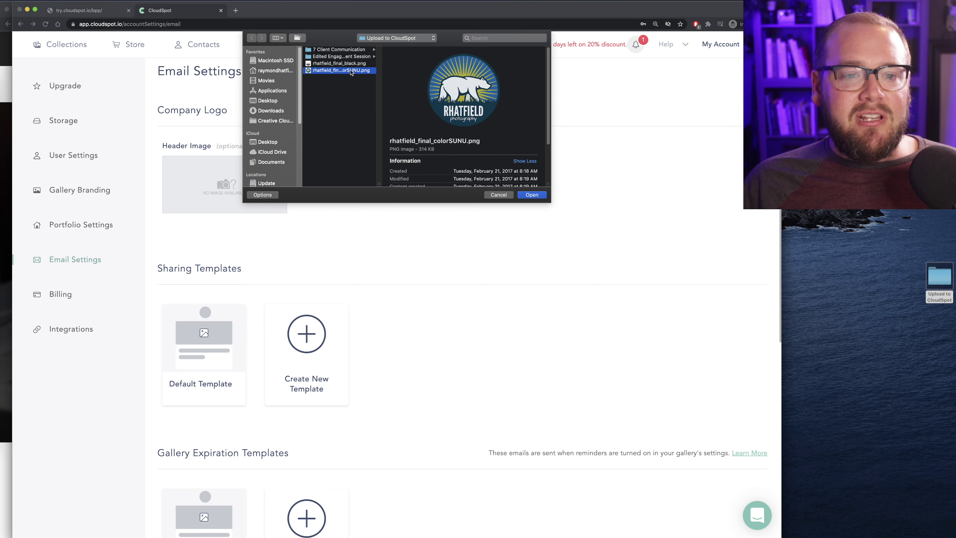
{"action": "left_click", "coordinate": [322, 64]}
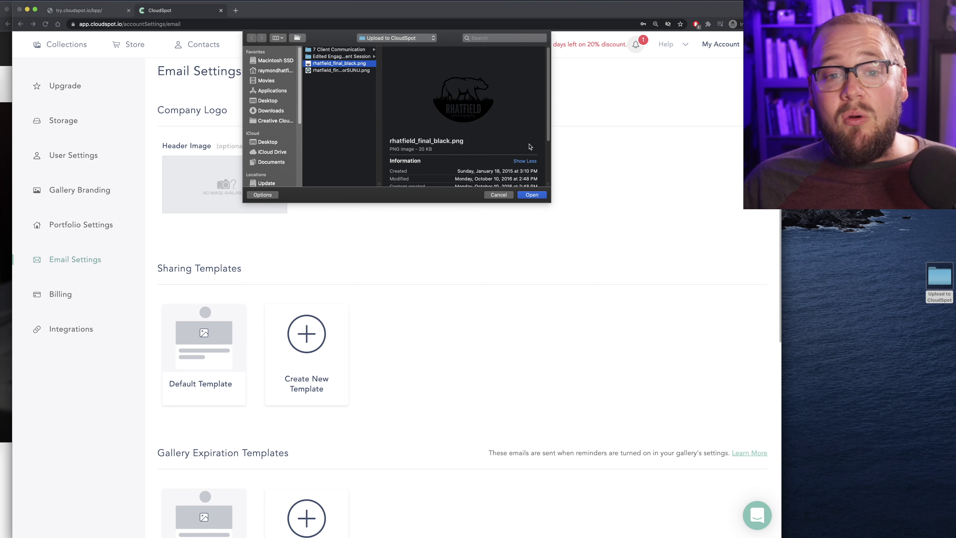
{"action": "left_click", "coordinate": [531, 195]}
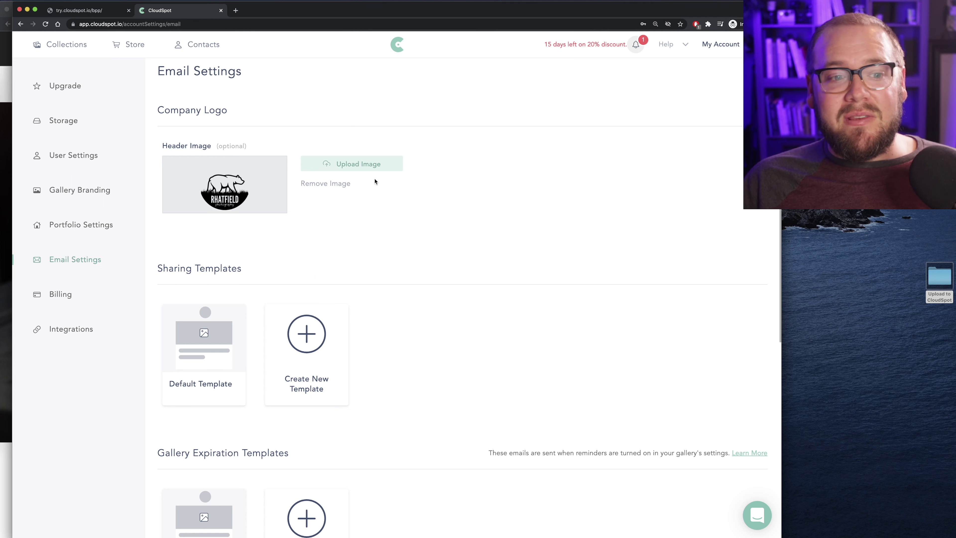
{"action": "scroll", "coordinate": [403, 244], "scroll_direction": "down", "scroll_amount": 6}
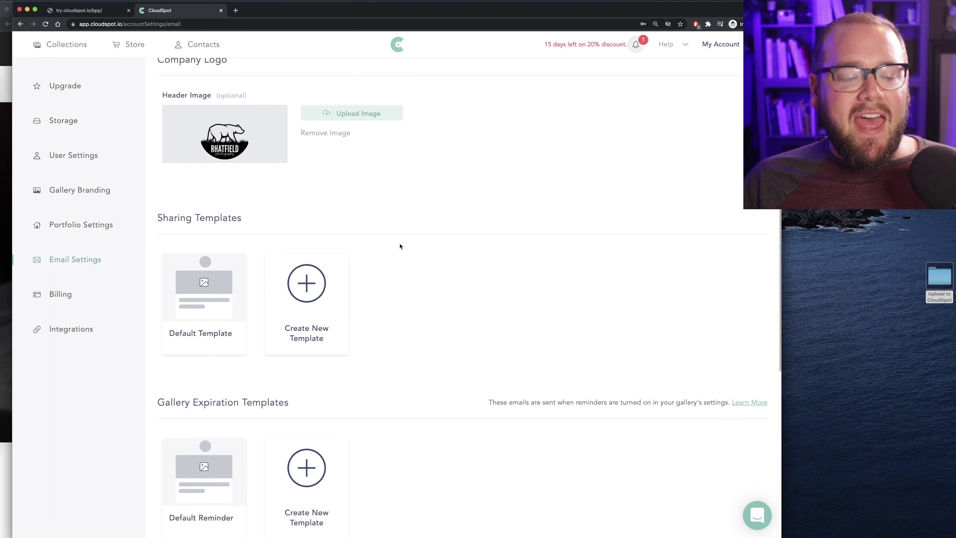
{"action": "scroll", "coordinate": [244, 154], "scroll_direction": "up", "scroll_amount": 2}
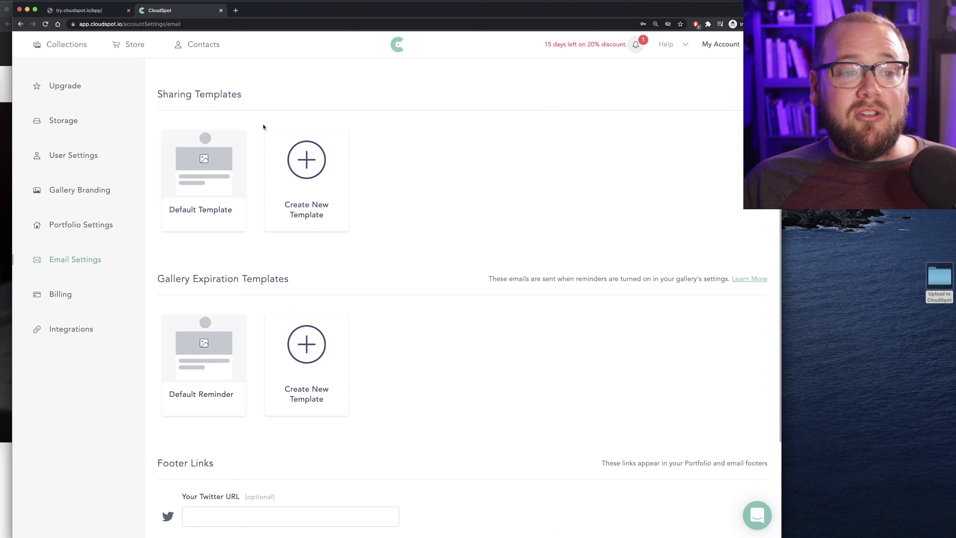
{"action": "mouse_move", "coordinate": [223, 175]}
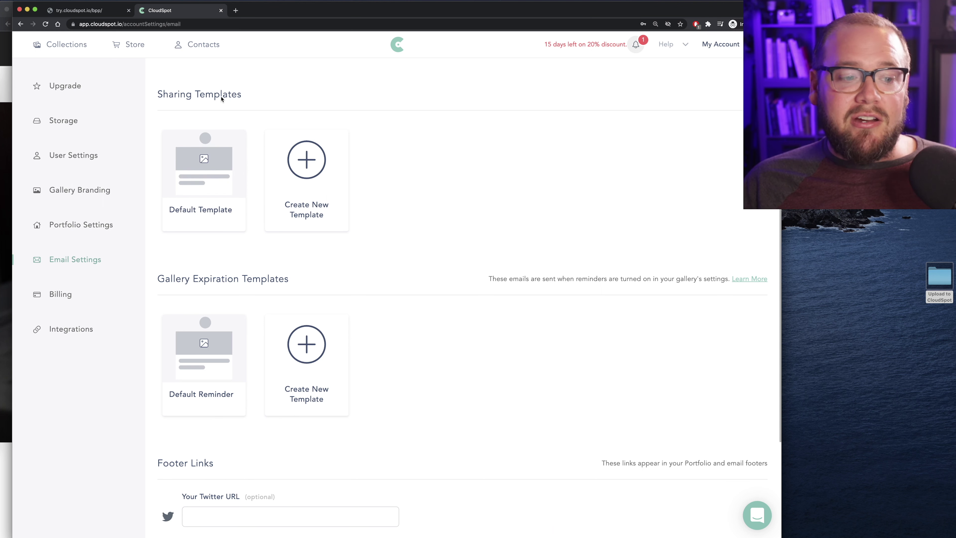
{"action": "scroll", "coordinate": [252, 209], "scroll_direction": "down", "scroll_amount": 2}
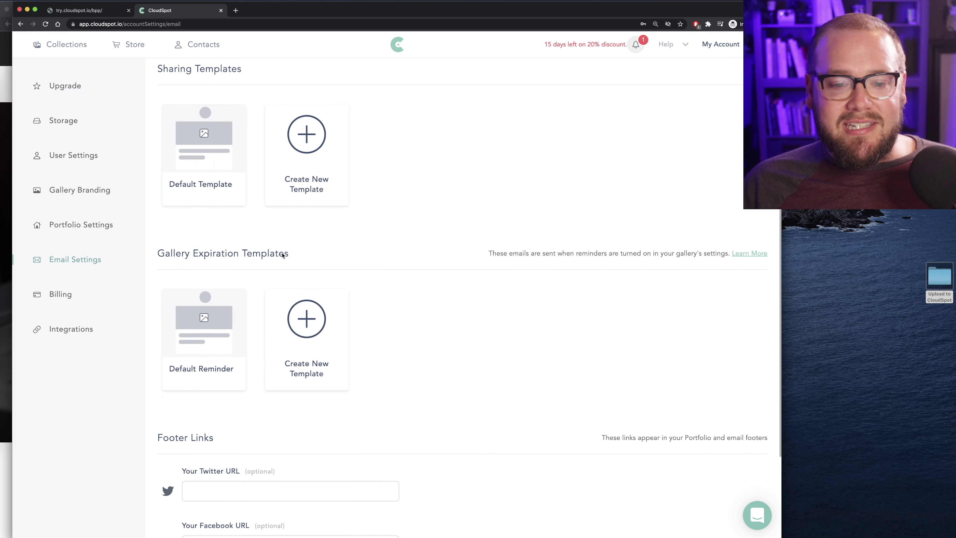
{"action": "scroll", "coordinate": [273, 256], "scroll_direction": "up", "scroll_amount": 3}
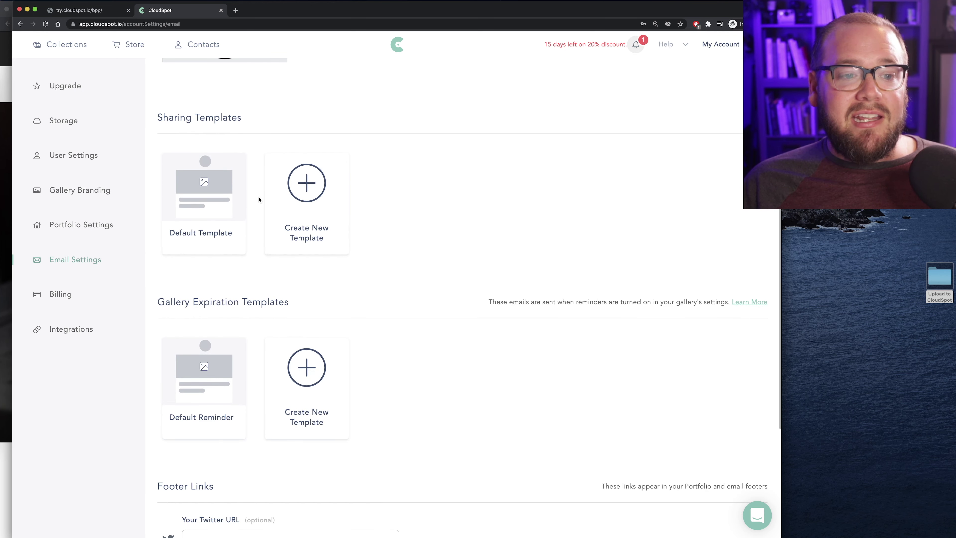
{"action": "scroll", "coordinate": [259, 198], "scroll_direction": "up", "scroll_amount": 1}
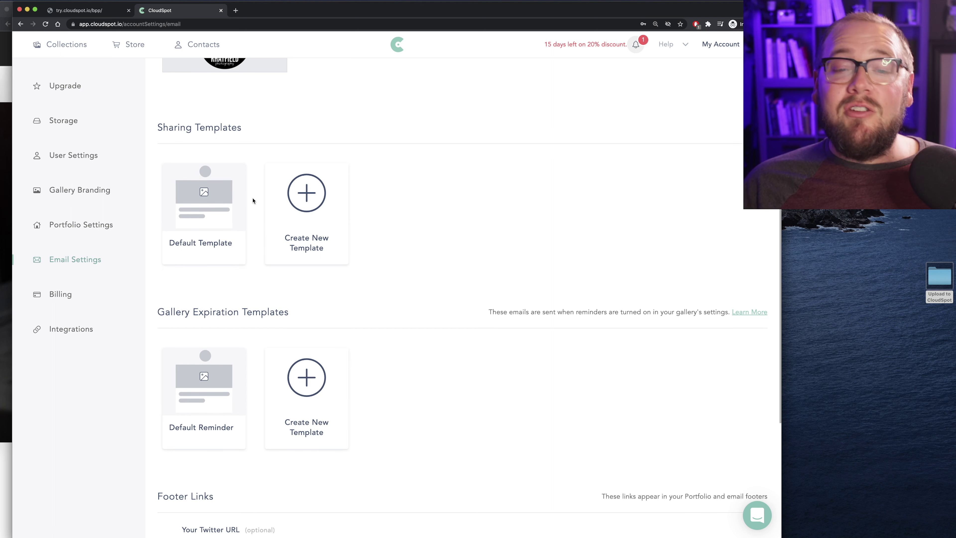
{"action": "mouse_move", "coordinate": [184, 213]}
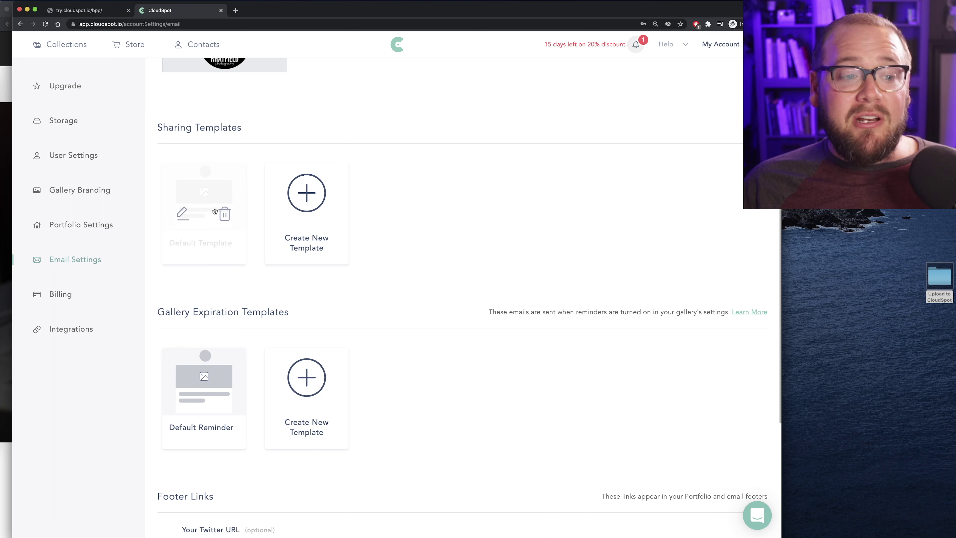
Open the Default Template under Sharing Templates in the email template editor
{"action": "left_click", "coordinate": [183, 214]}
{"action": "scroll", "coordinate": [306, 231], "scroll_direction": "down", "scroll_amount": 10}
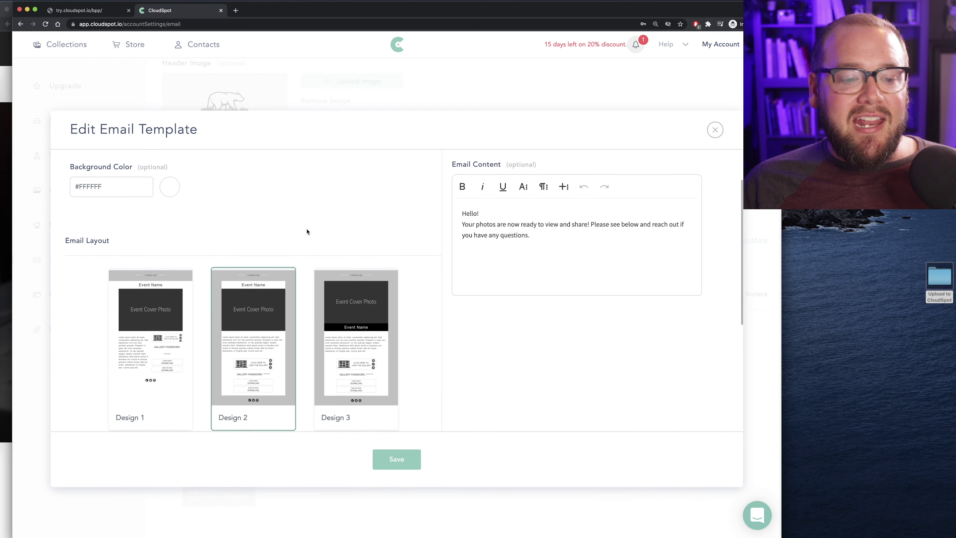
{"action": "scroll", "coordinate": [336, 248], "scroll_direction": "up", "scroll_amount": 5}
{"action": "scroll", "coordinate": [531, 261], "scroll_direction": "up", "scroll_amount": 3}
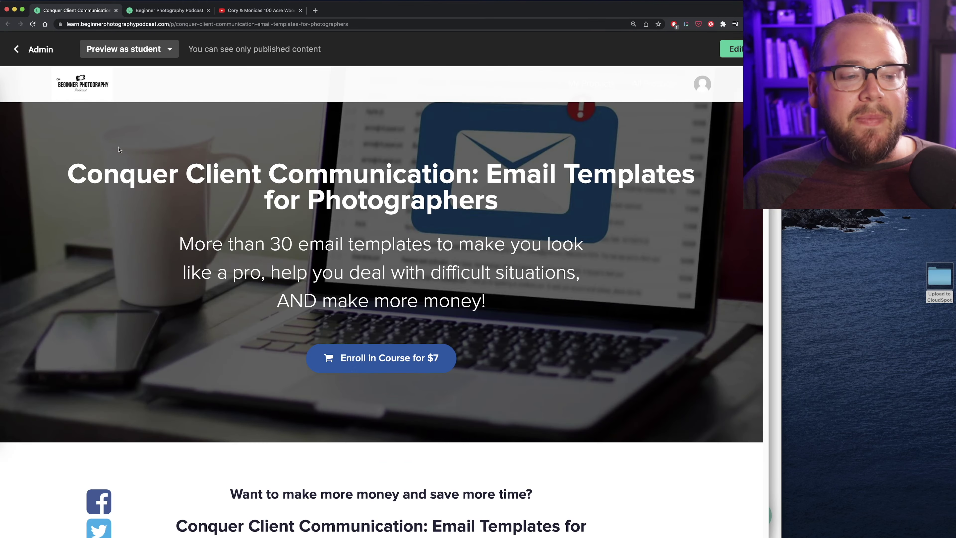
Highlight the course page's phrase about the 30 included email templates
{"action": "scroll", "coordinate": [187, 165], "scroll_direction": "down", "scroll_amount": 1}
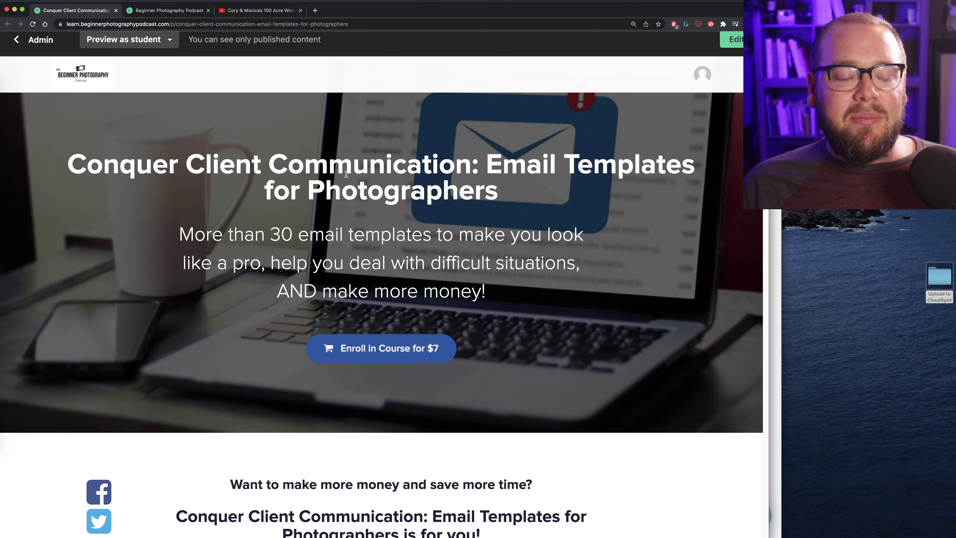
{"action": "scroll", "coordinate": [346, 175], "scroll_direction": "down", "scroll_amount": 5}
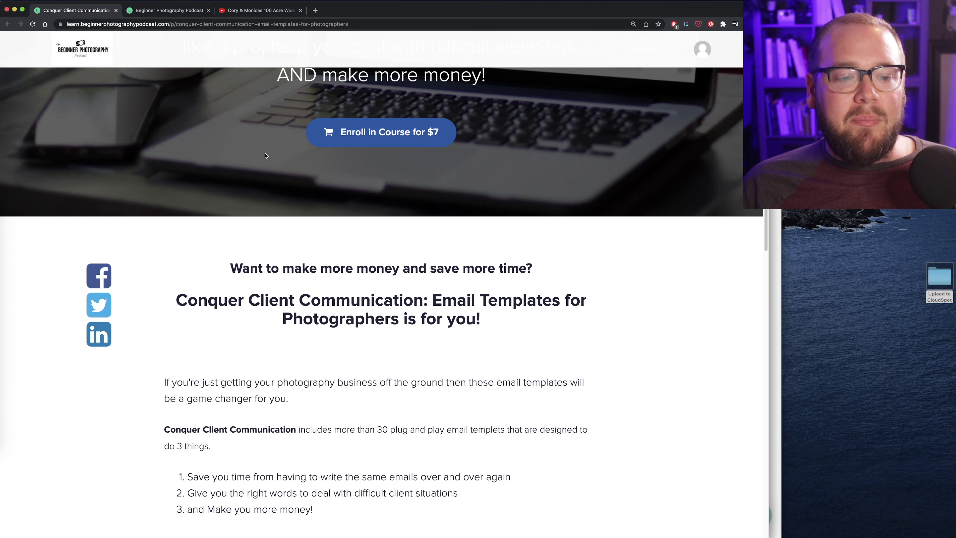
{"action": "scroll", "coordinate": [266, 155], "scroll_direction": "up", "scroll_amount": 4}
{"action": "left_click_drag", "start_coordinate": [265, 186], "coordinate": [570, 200]}
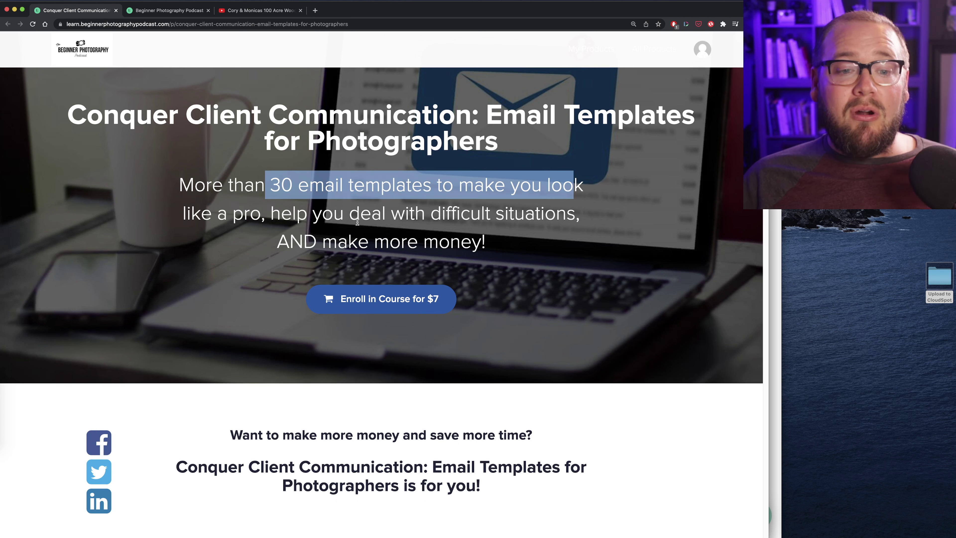
{"action": "scroll", "coordinate": [344, 203], "scroll_direction": "down", "scroll_amount": 8}
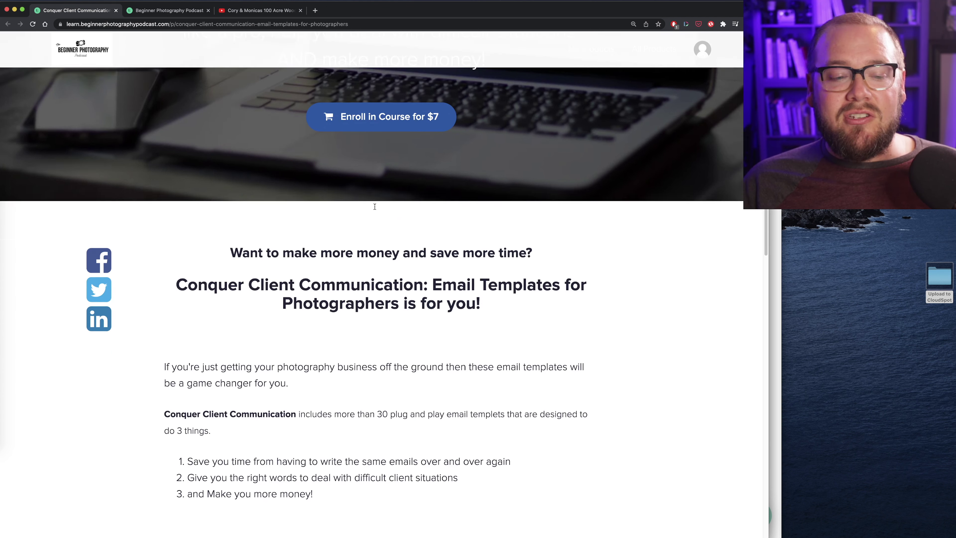
{"action": "scroll", "coordinate": [331, 183], "scroll_direction": "down", "scroll_amount": 10}
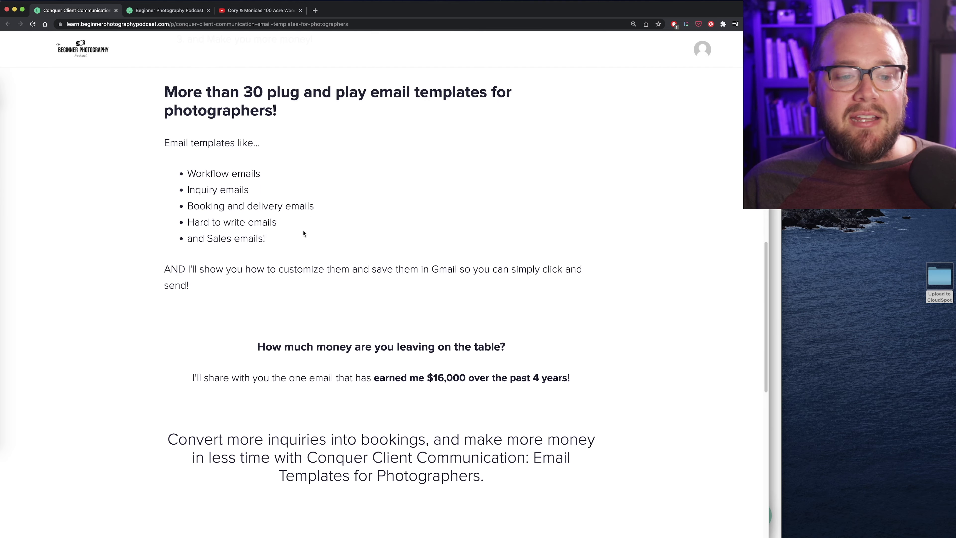
{"action": "scroll", "coordinate": [214, 118], "scroll_direction": "up", "scroll_amount": 11}
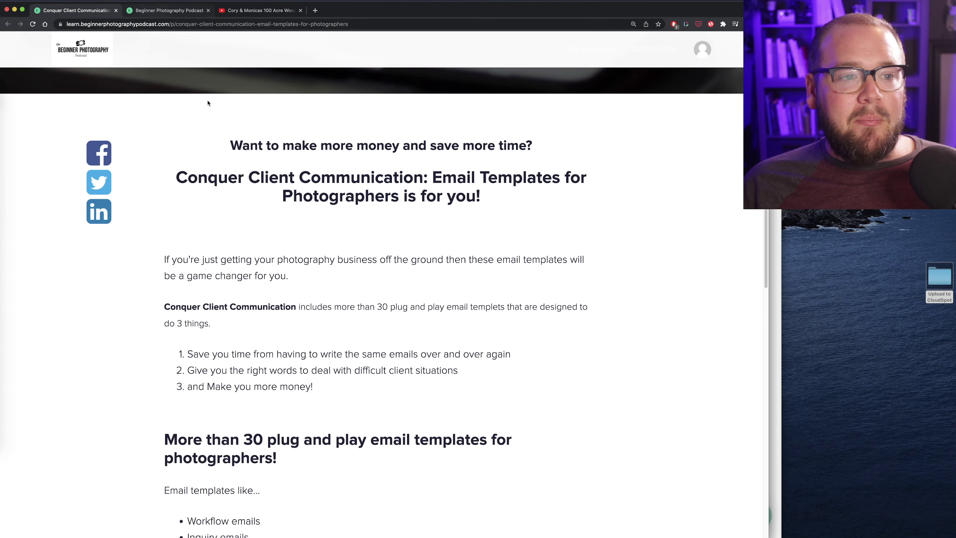
{"action": "scroll", "coordinate": [305, 191], "scroll_direction": "up", "scroll_amount": 9}
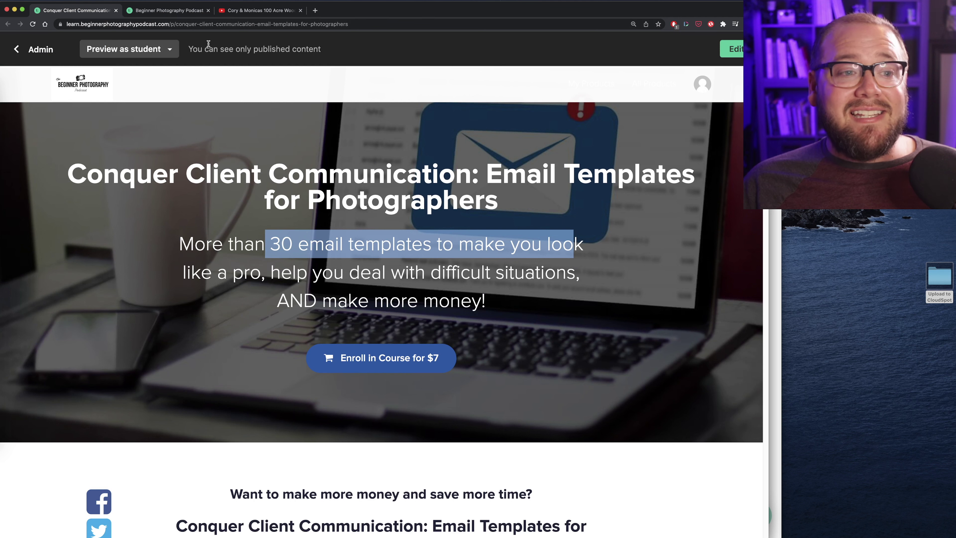
Open the email templates lecture from the curriculum, play it from about 0:38 to 0:56, then pause
{"action": "left_click", "coordinate": [184, 12]}
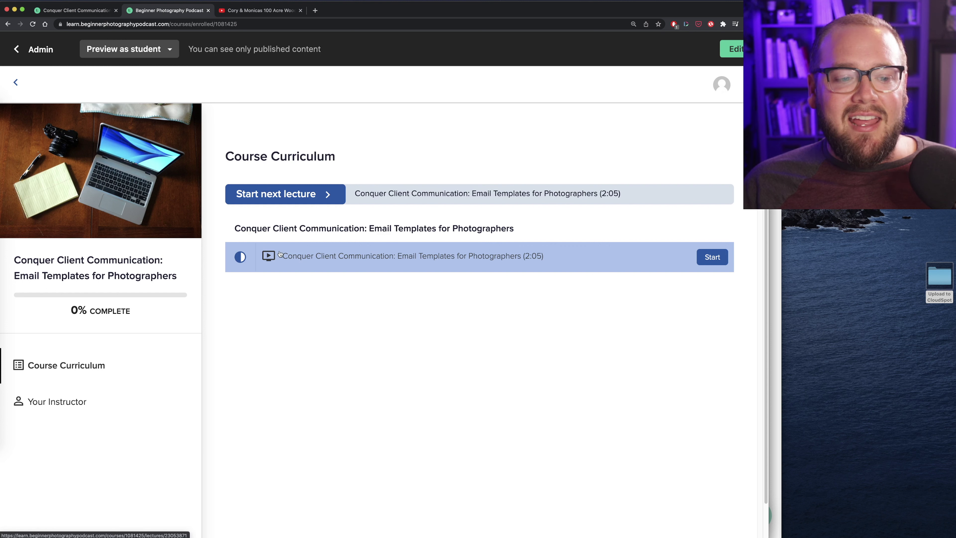
{"action": "left_click", "coordinate": [420, 251]}
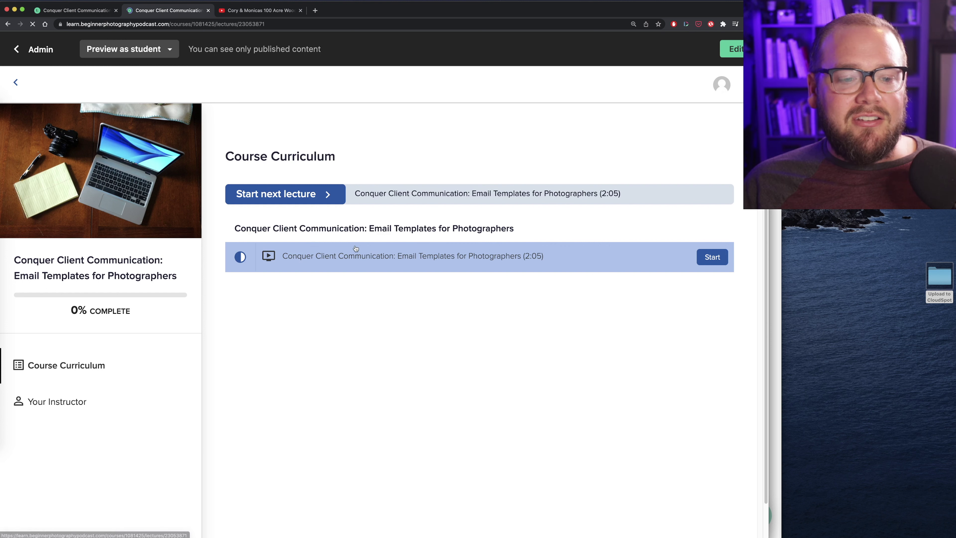
{"action": "scroll", "coordinate": [455, 271], "scroll_direction": "down", "scroll_amount": 3}
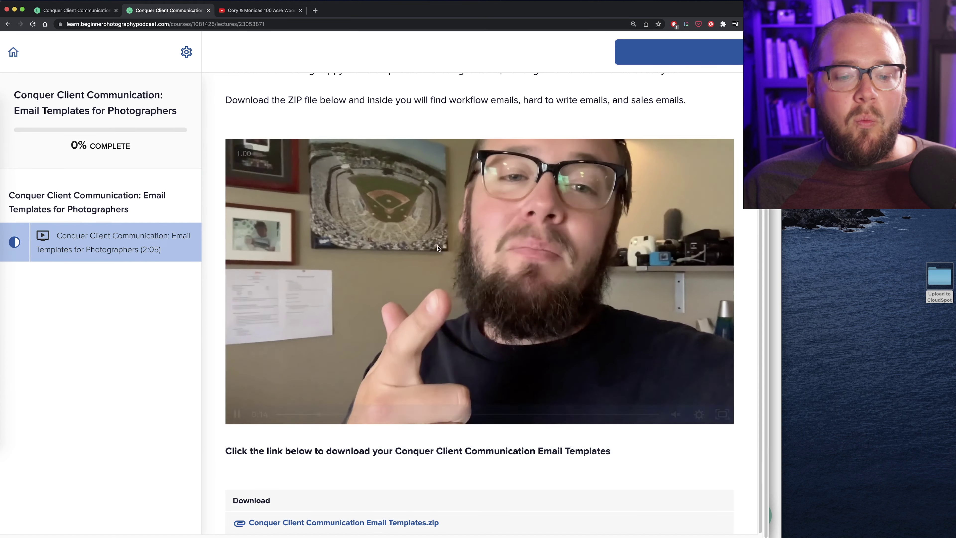
{"action": "left_click", "coordinate": [390, 414]}
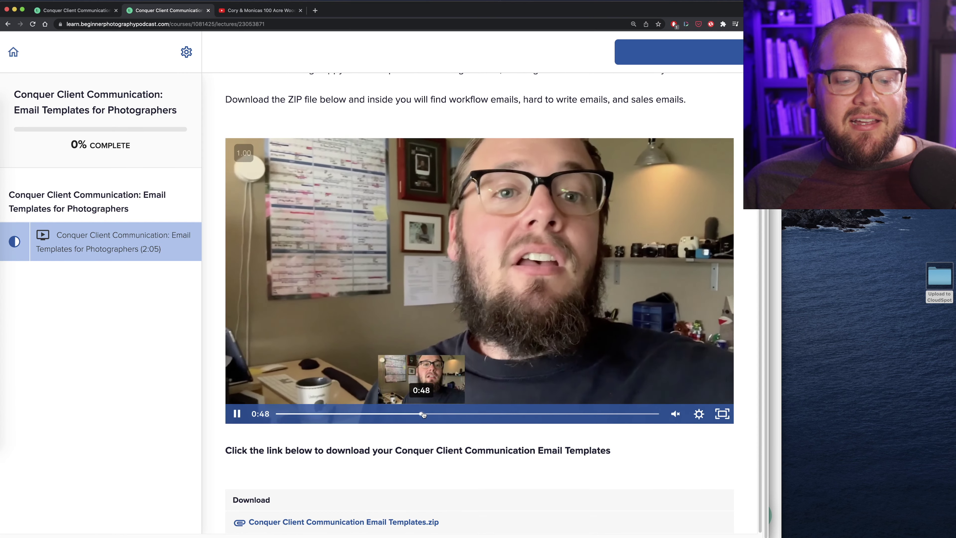
{"action": "left_click", "coordinate": [447, 414]}
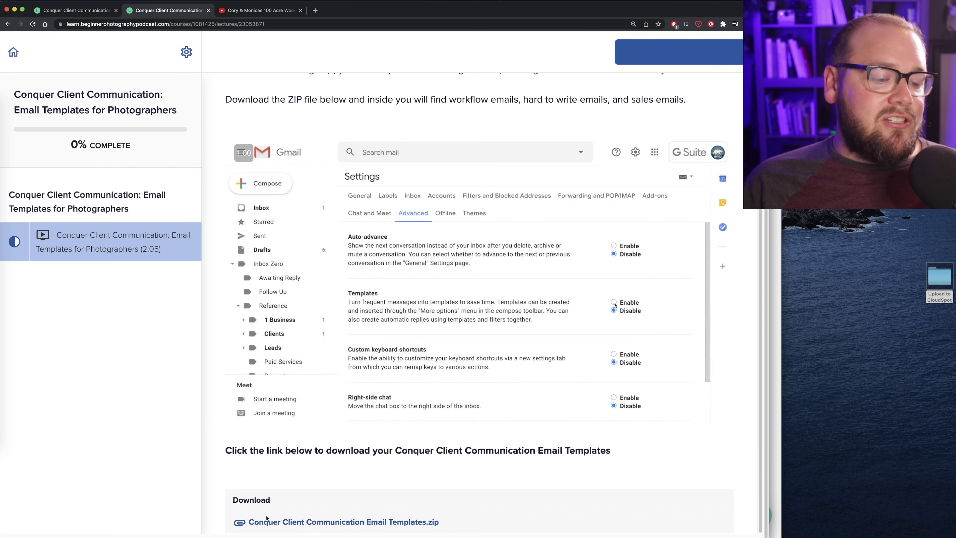
{"action": "left_click", "coordinate": [311, 187]}
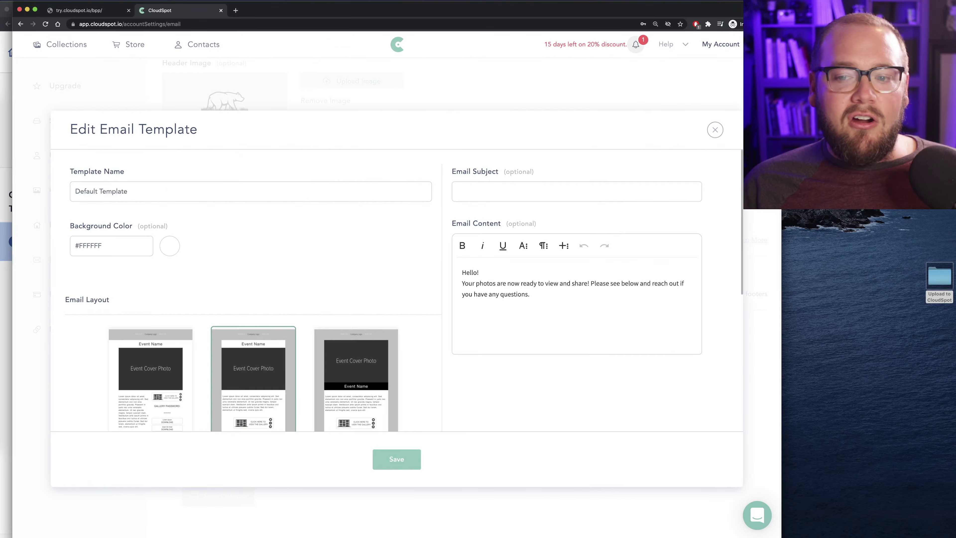
Open the Portrait Inquiry email templates document from the Upload to CloudSpot folder and enlarge its window
{"action": "double_click", "coordinate": [939, 284]}
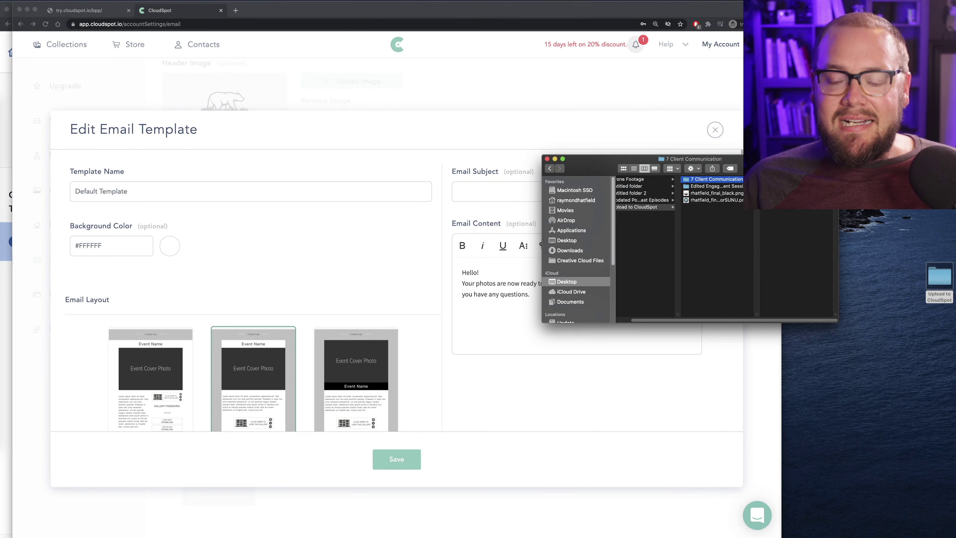
{"action": "left_click", "coordinate": [783, 186]}
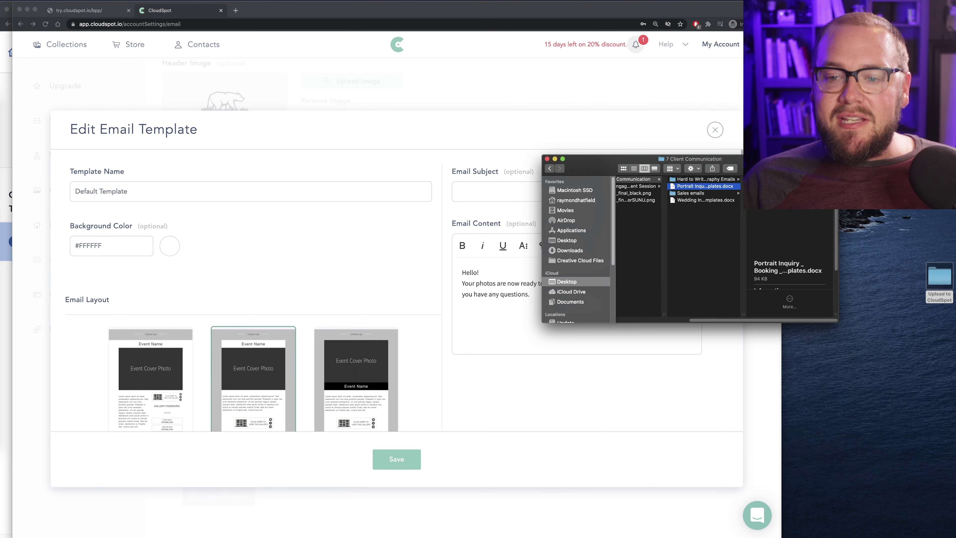
{"action": "double_click", "coordinate": [694, 187]}
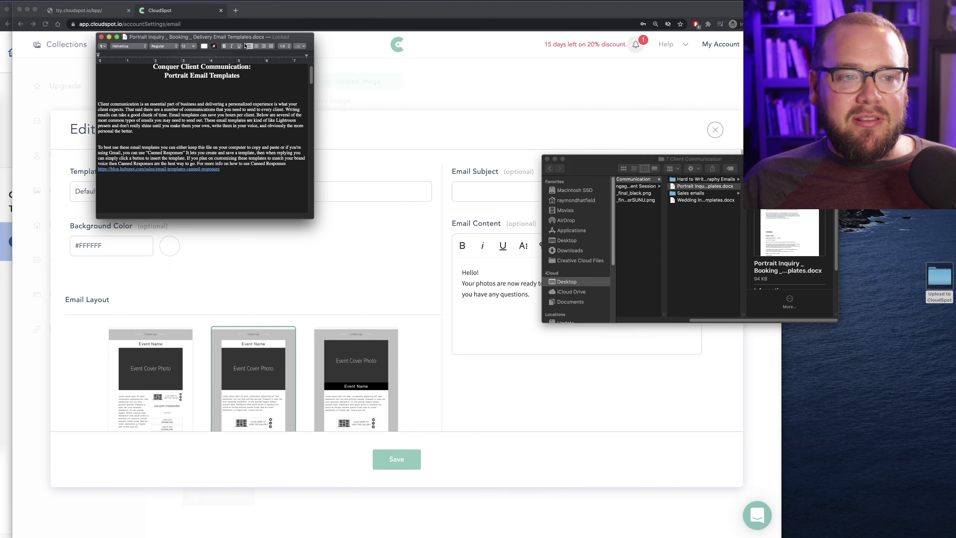
{"action": "left_click_drag", "start_coordinate": [247, 37], "coordinate": [466, 112]}
{"action": "left_click_drag", "start_coordinate": [533, 294], "coordinate": [581, 400]}
Scroll down and select the whole Delivery email body in the templates document
{"action": "scroll", "coordinate": [426, 266], "scroll_direction": "down", "scroll_amount": 15}
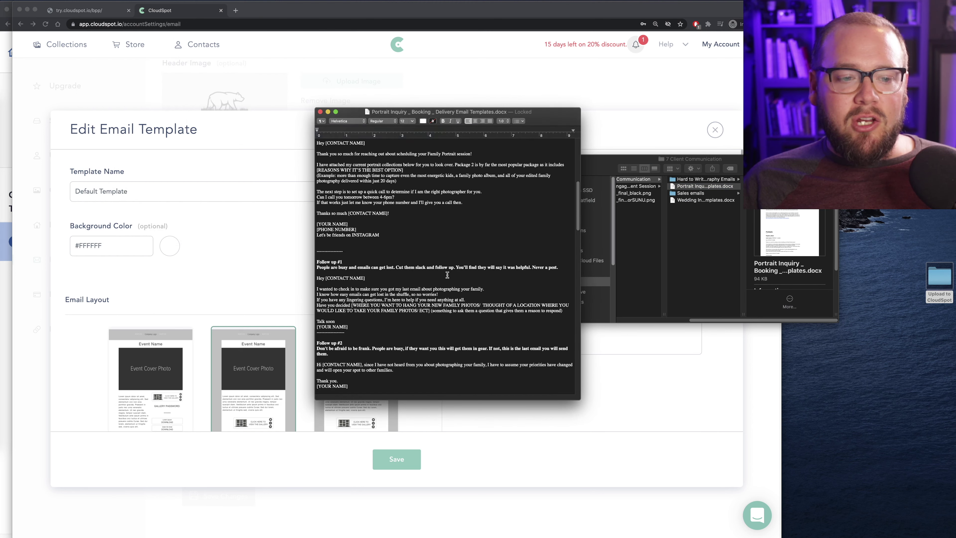
{"action": "scroll", "coordinate": [426, 266], "scroll_direction": "down", "scroll_amount": 15}
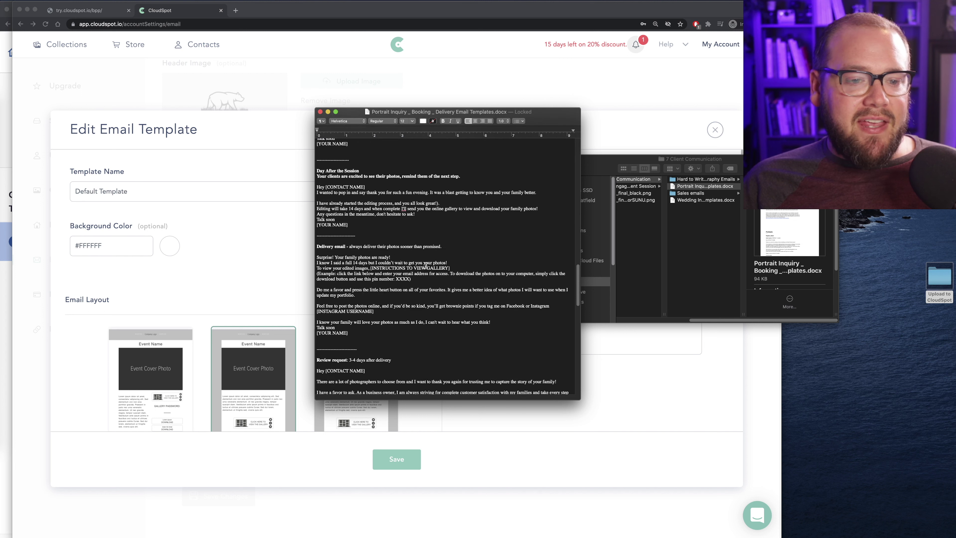
{"action": "scroll", "coordinate": [426, 266], "scroll_direction": "down", "scroll_amount": 5}
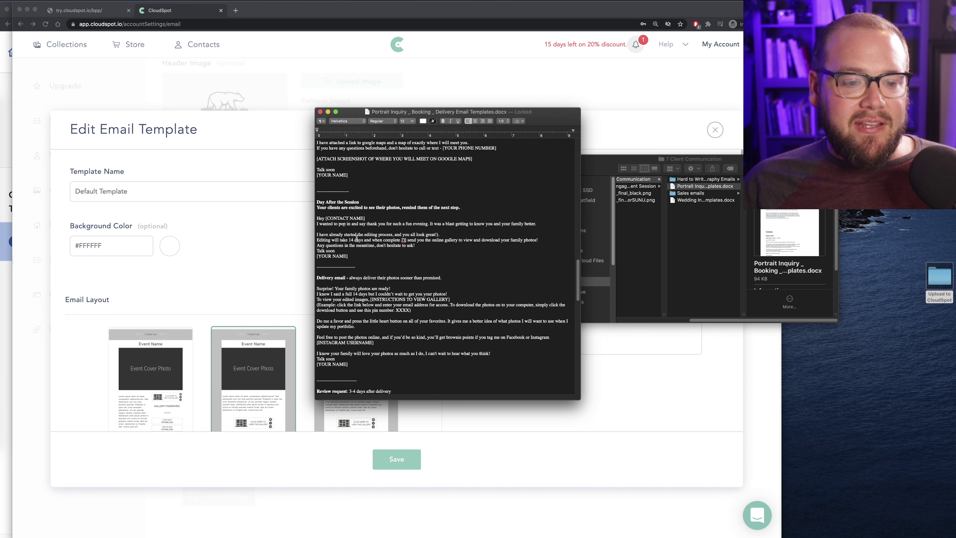
{"action": "left_click", "coordinate": [322, 207]}
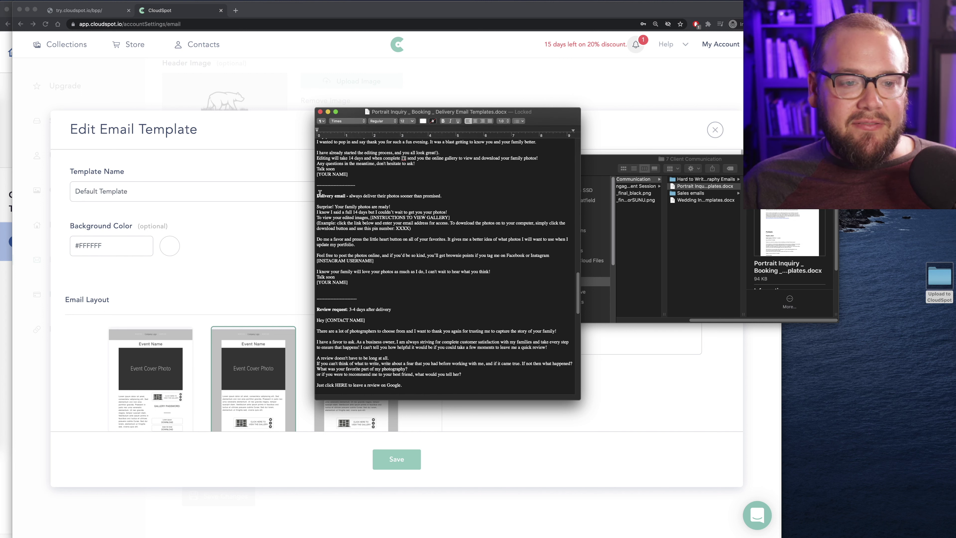
{"action": "left_click_drag", "start_coordinate": [349, 282], "coordinate": [309, 205]}
{"action": "key", "text": "super+c"}
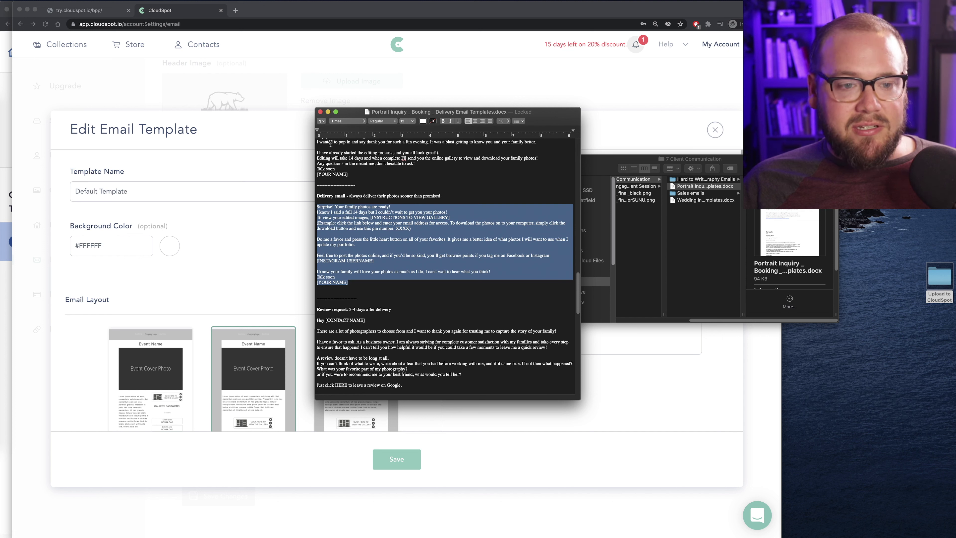
Name the template 'Portrait Delivery Template' with subject 'Your Photos Are Ready!'
{"action": "left_click", "coordinate": [320, 111]}
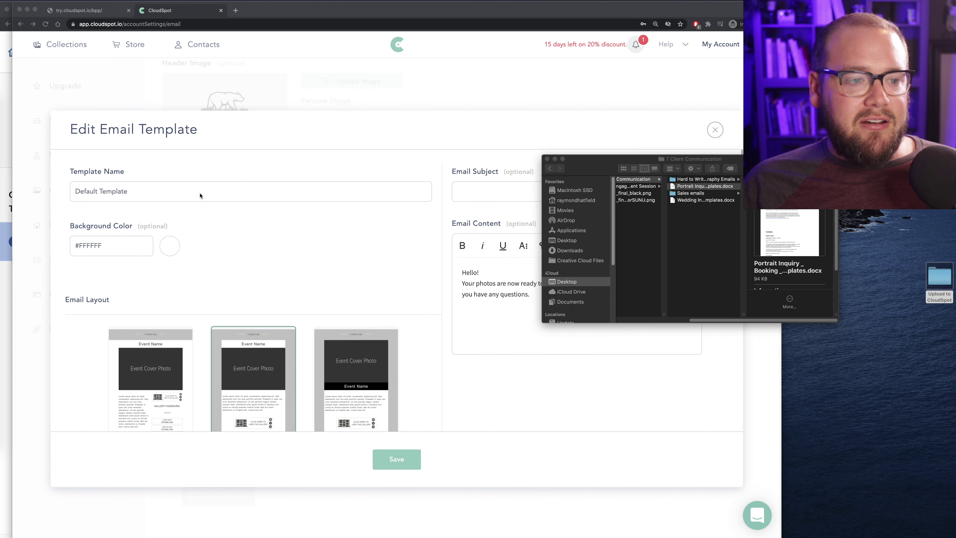
{"action": "left_click", "coordinate": [199, 195]}
{"action": "left_click", "coordinate": [116, 192]}
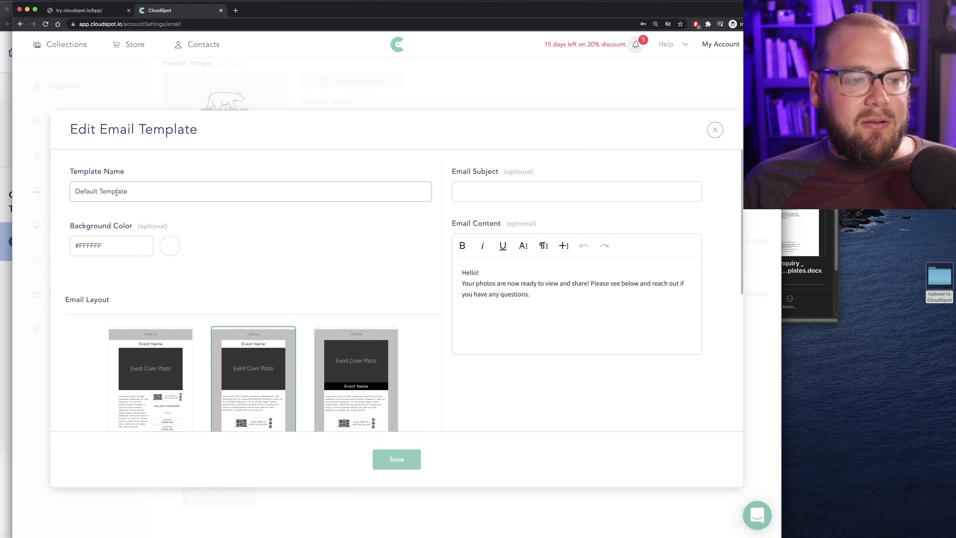
{"action": "key", "text": "super+a"}
{"action": "type", "text": "P"}
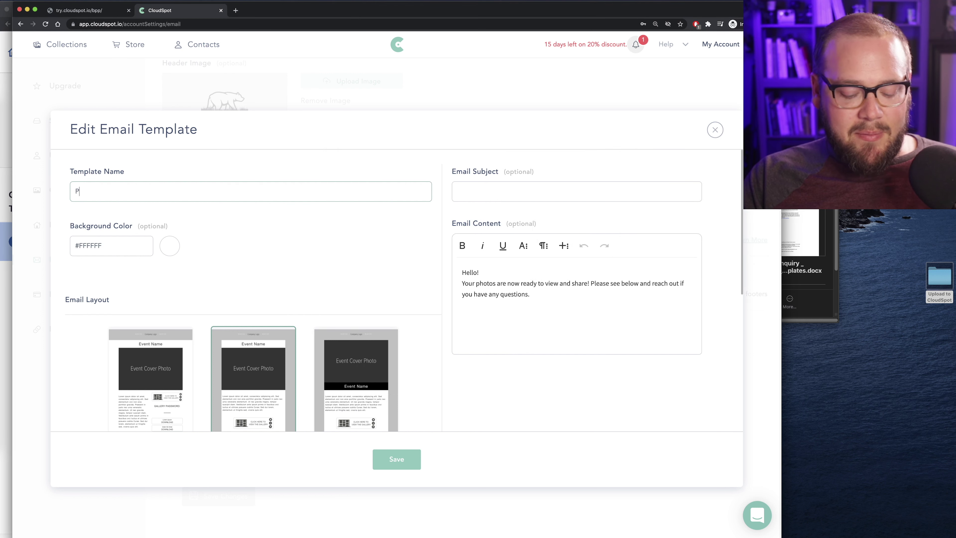
{"action": "type", "text": "ortra"}
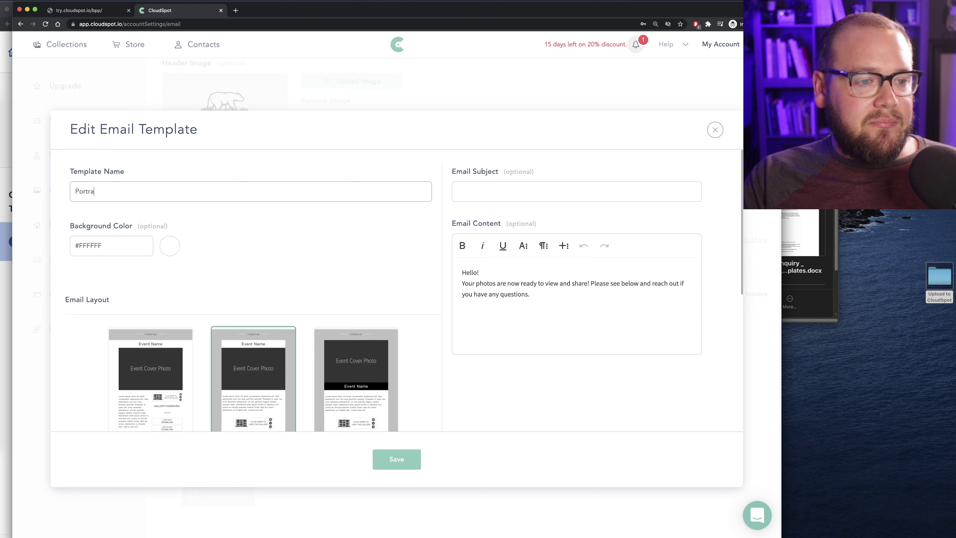
{"action": "type", "text": "it Delivery Template"}
{"action": "left_click", "coordinate": [505, 187]}
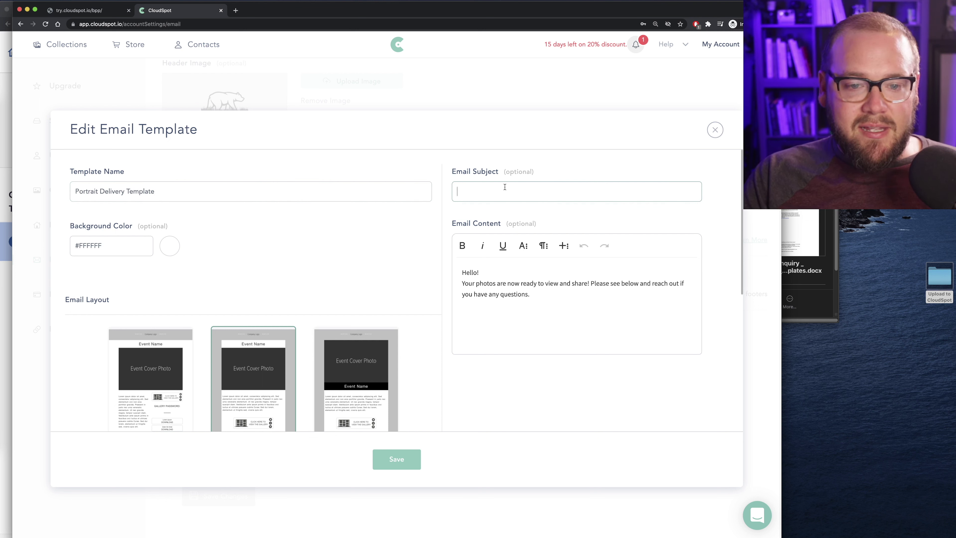
{"action": "type", "text": "Your Photos Are Ready!"}
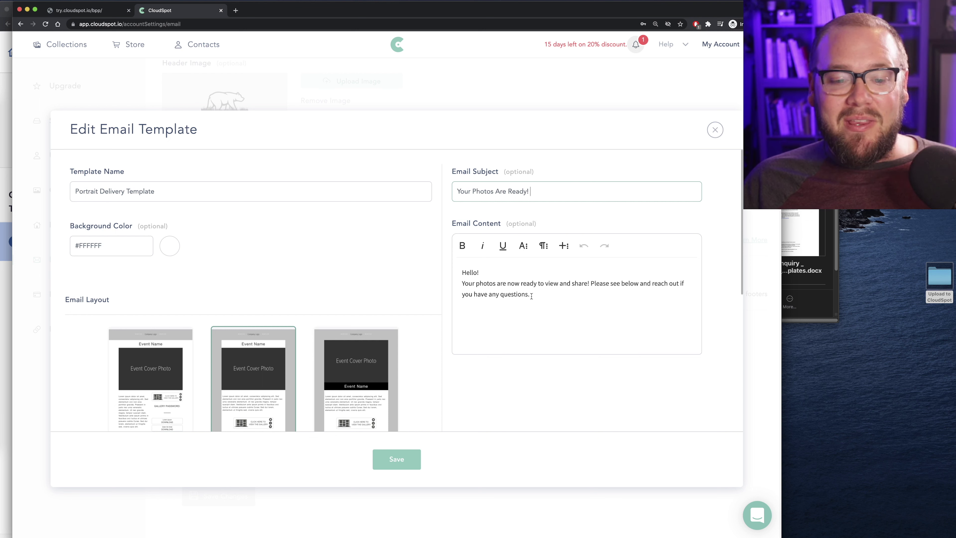
Replace the default email body with the pasted delivery text and review its placeholders
{"action": "left_click_drag", "start_coordinate": [534, 294], "coordinate": [455, 276]}
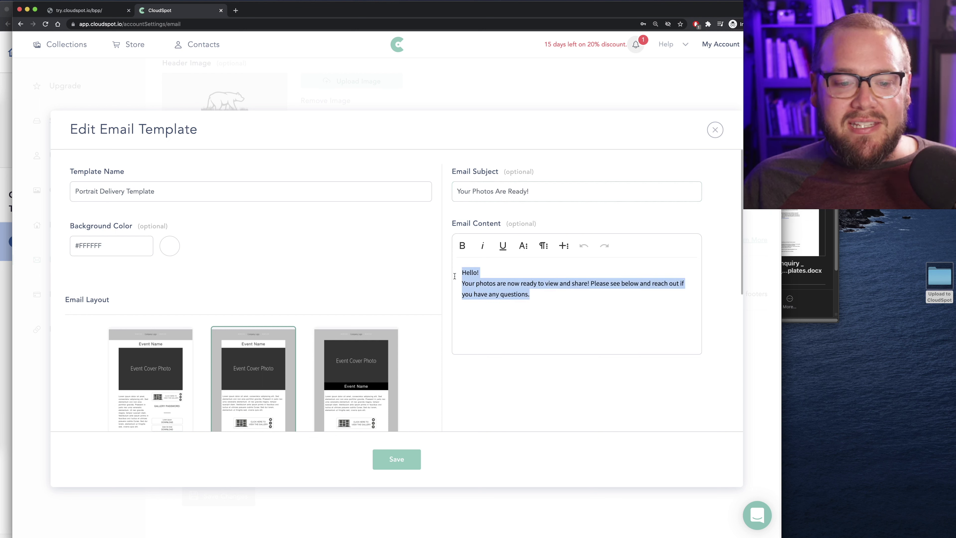
{"action": "key", "text": "BackSpace"}
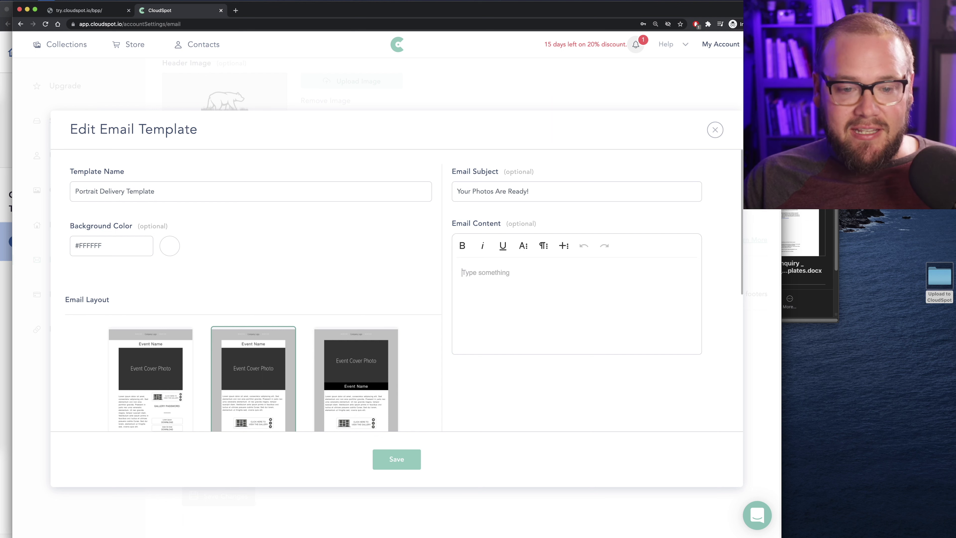
{"action": "key", "text": "super+v"}
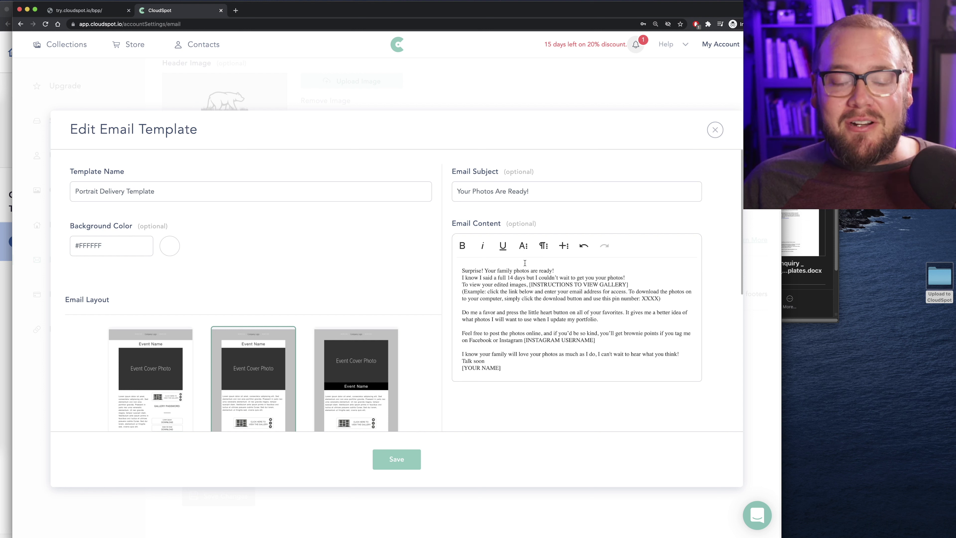
{"action": "left_click_drag", "start_coordinate": [513, 270], "coordinate": [499, 273]}
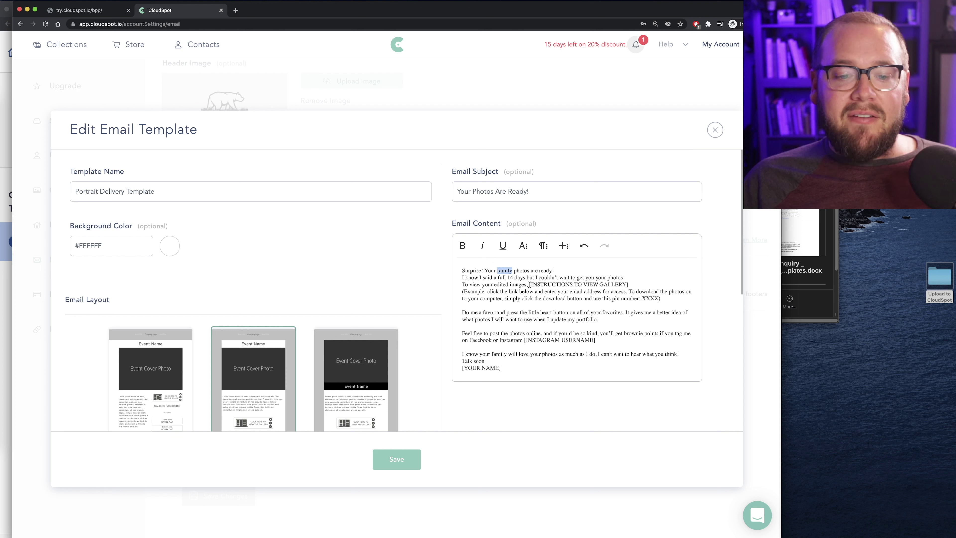
{"action": "left_click_drag", "start_coordinate": [529, 285], "coordinate": [658, 298]}
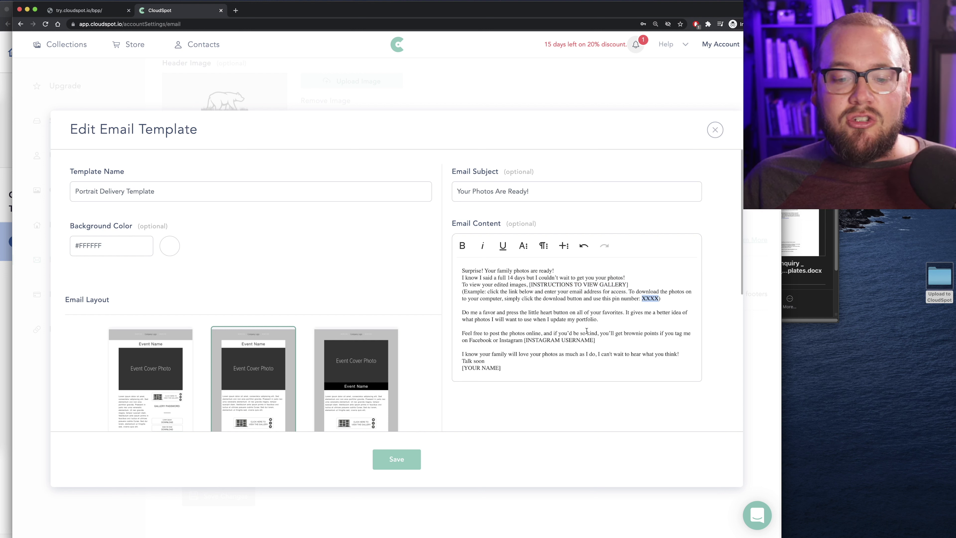
{"action": "left_click_drag", "start_coordinate": [593, 340], "coordinate": [528, 340]}
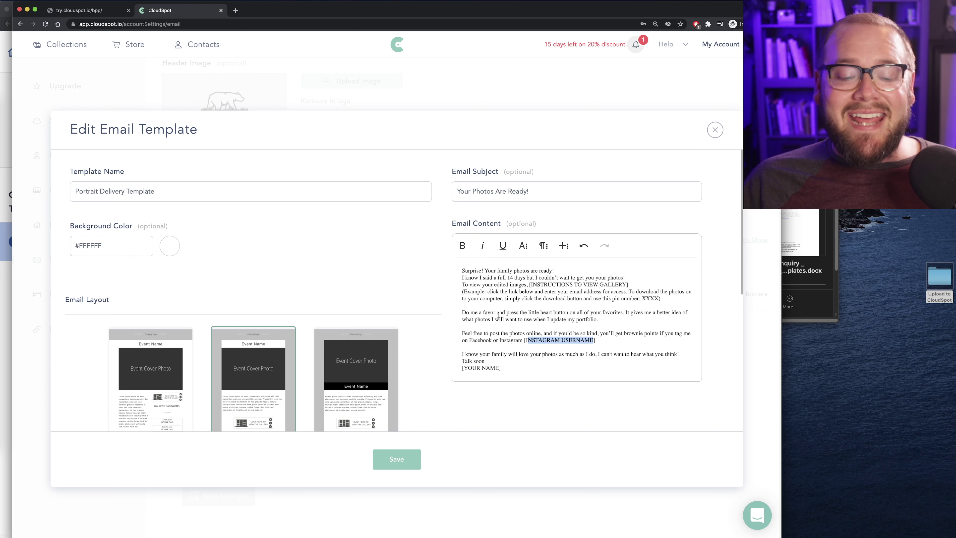
Choose the Design 1 email layout and save the template
{"action": "scroll", "coordinate": [140, 214], "scroll_direction": "down", "scroll_amount": 5}
{"action": "scroll", "coordinate": [143, 214], "scroll_direction": "up", "scroll_amount": 1}
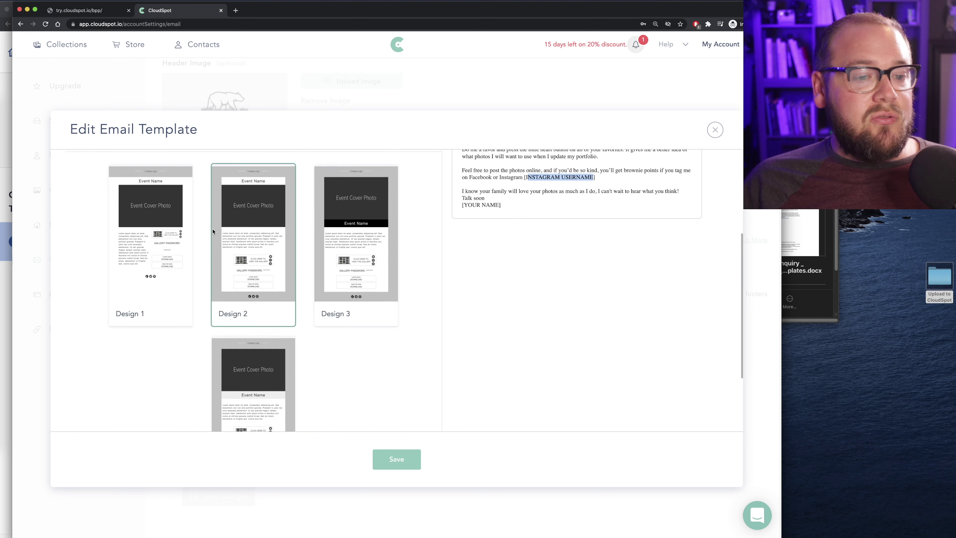
{"action": "scroll", "coordinate": [323, 240], "scroll_direction": "up", "scroll_amount": 1}
{"action": "scroll", "coordinate": [316, 278], "scroll_direction": "down", "scroll_amount": 1}
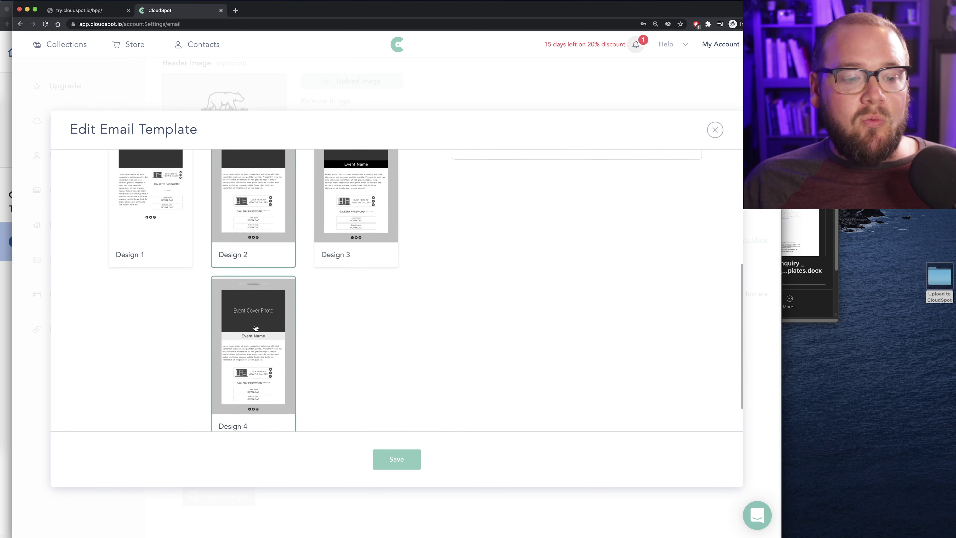
{"action": "scroll", "coordinate": [140, 271], "scroll_direction": "up", "scroll_amount": 3}
{"action": "left_click", "coordinate": [151, 258]}
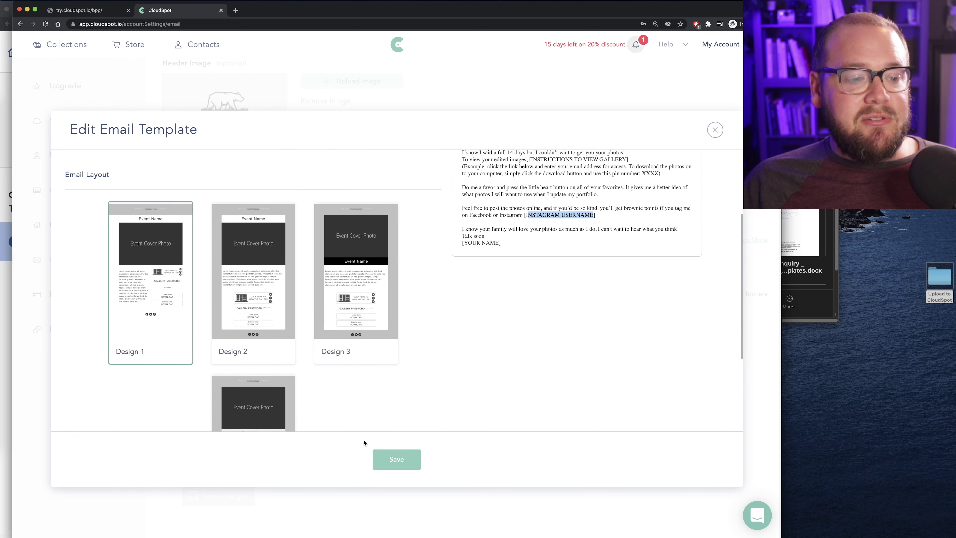
{"action": "left_click", "coordinate": [397, 459]}
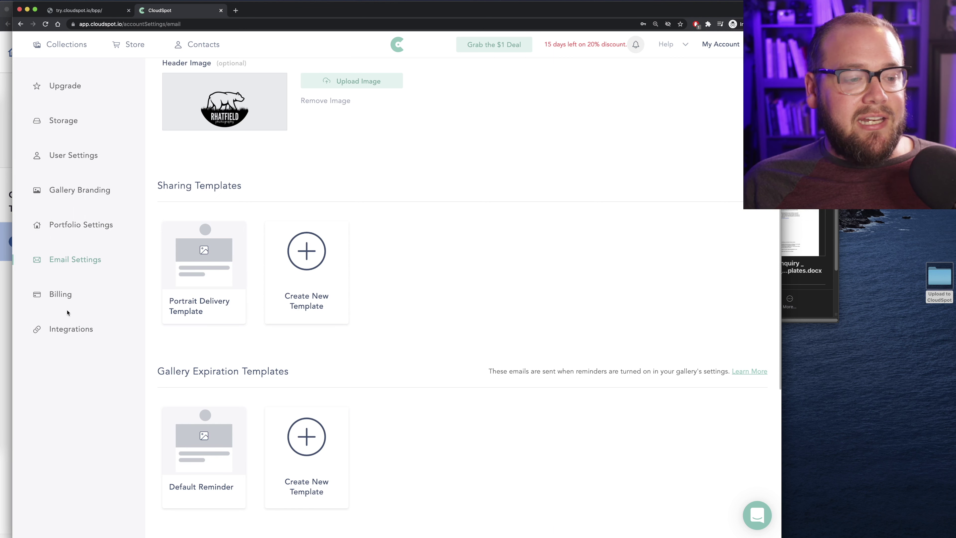
Fill the Facebook and Instagram footer link URLs from the suggested entries and save the changes
{"action": "scroll", "coordinate": [623, 243], "scroll_direction": "up", "scroll_amount": 3}
{"action": "scroll", "coordinate": [670, 214], "scroll_direction": "down", "scroll_amount": 10}
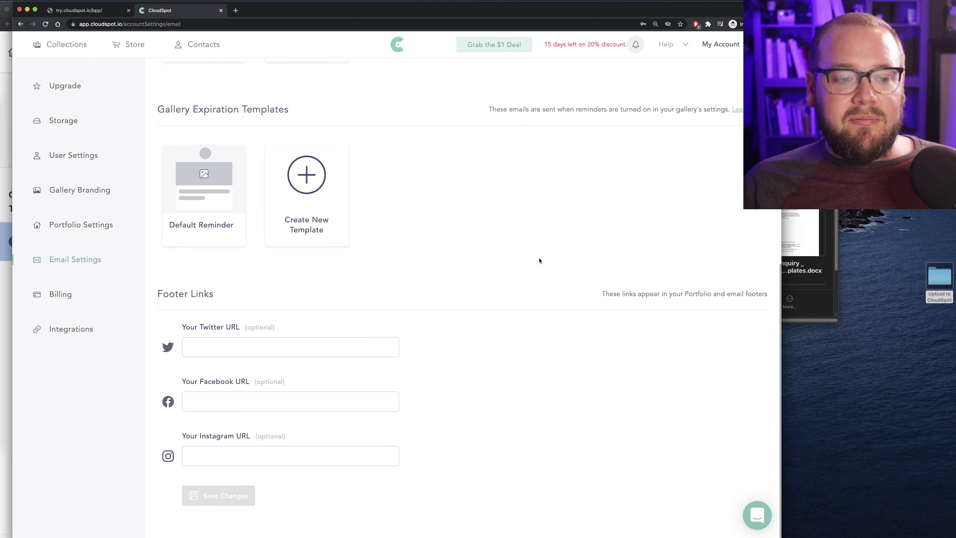
{"action": "left_click", "coordinate": [205, 403]}
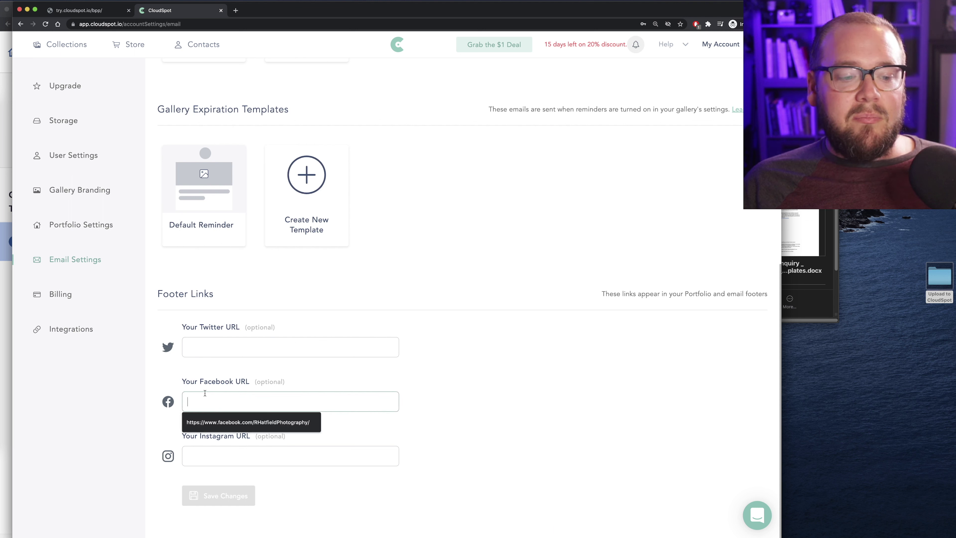
{"action": "left_click", "coordinate": [246, 422]}
{"action": "left_click", "coordinate": [215, 457]}
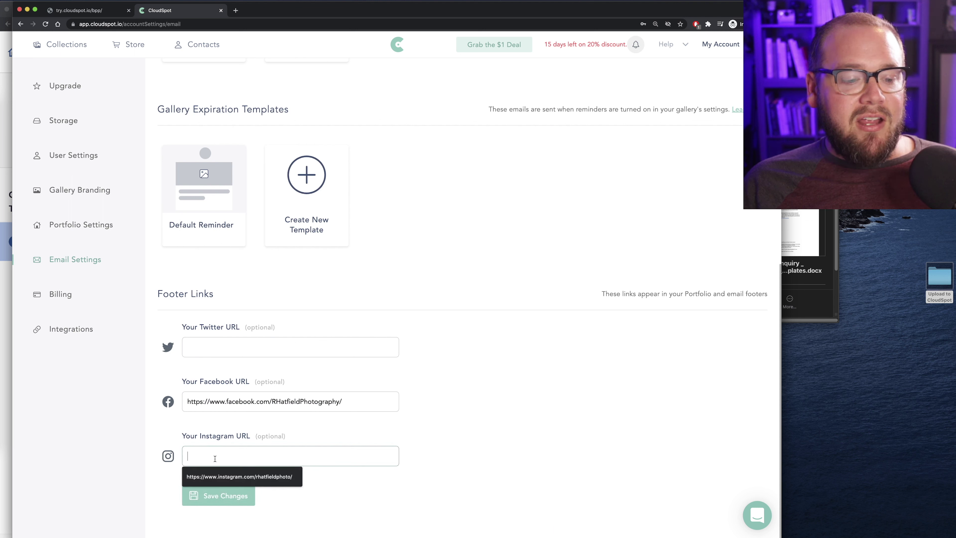
{"action": "left_click", "coordinate": [229, 475]}
{"action": "left_click", "coordinate": [210, 497]}
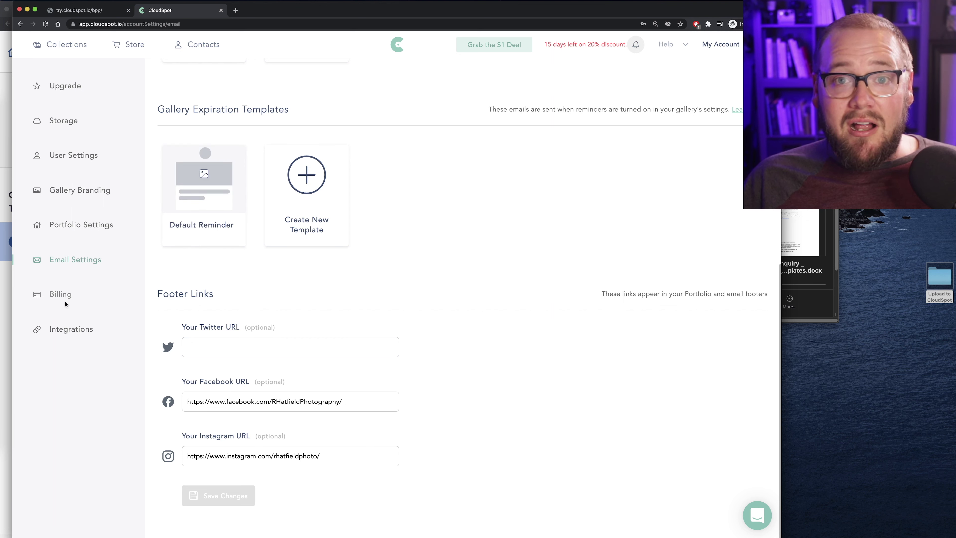
Browse the Integrations list (Zapier, Lightroom, Dubsado, JPEGmini), then go to the Store setup page
{"action": "left_click", "coordinate": [67, 332]}
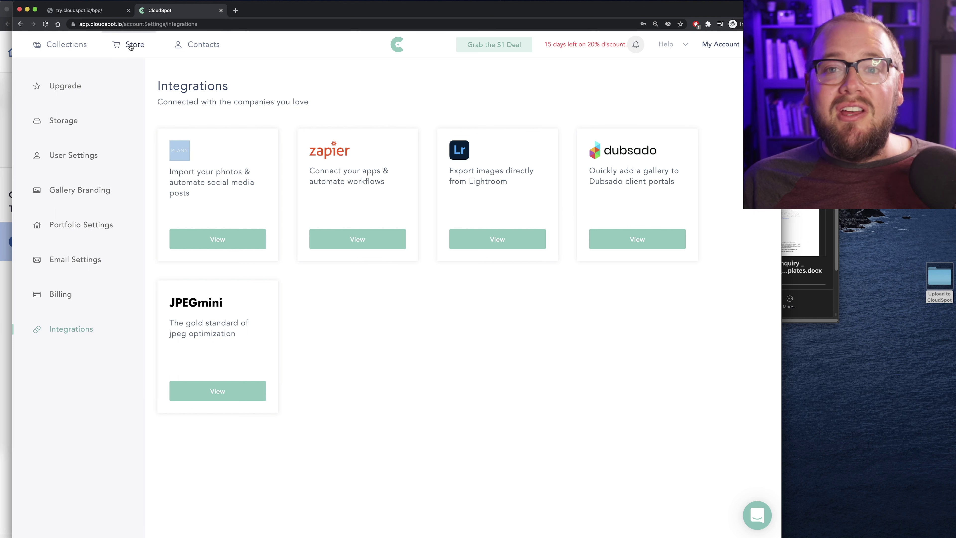
{"action": "left_click", "coordinate": [130, 46]}
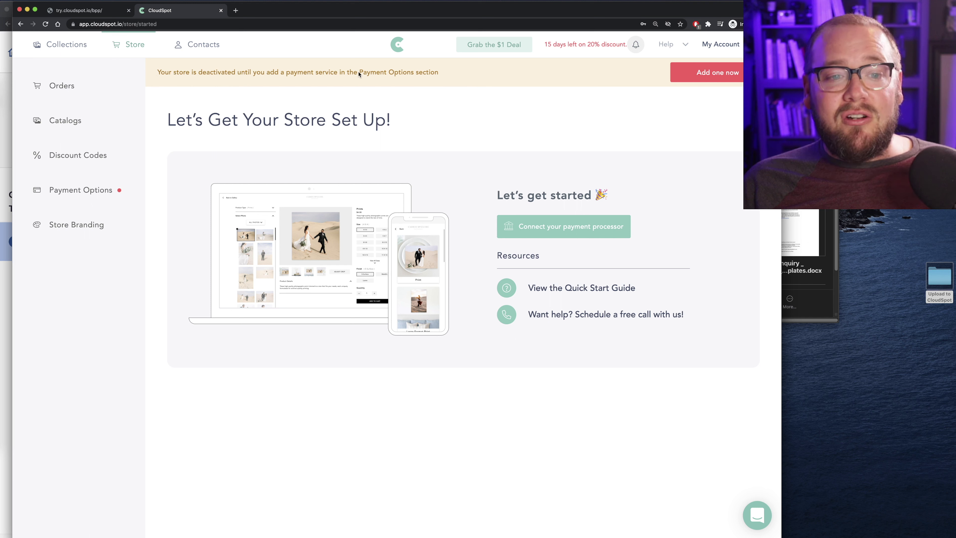
Connect a Stripe account as the payment service, using the suggested account e-mail
{"action": "left_click", "coordinate": [688, 76]}
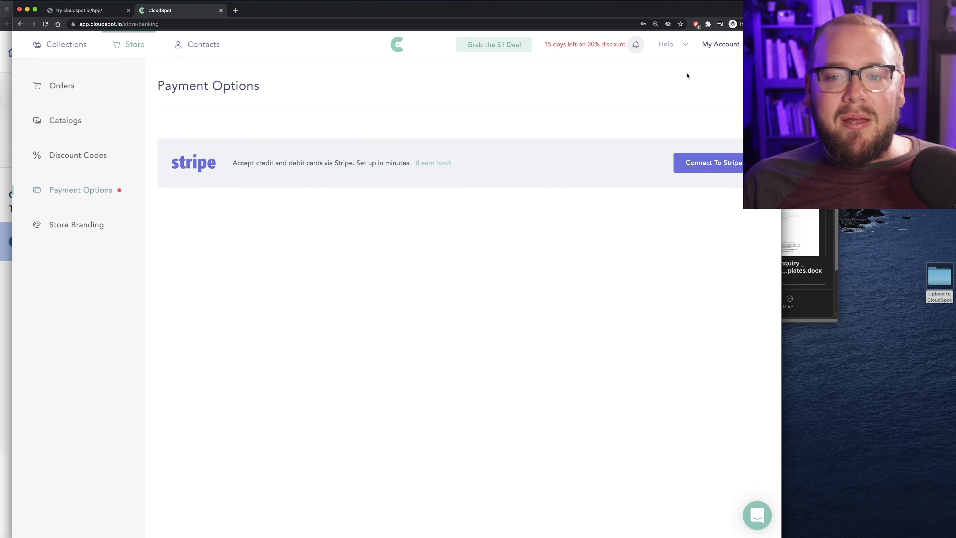
{"action": "left_click", "coordinate": [730, 166]}
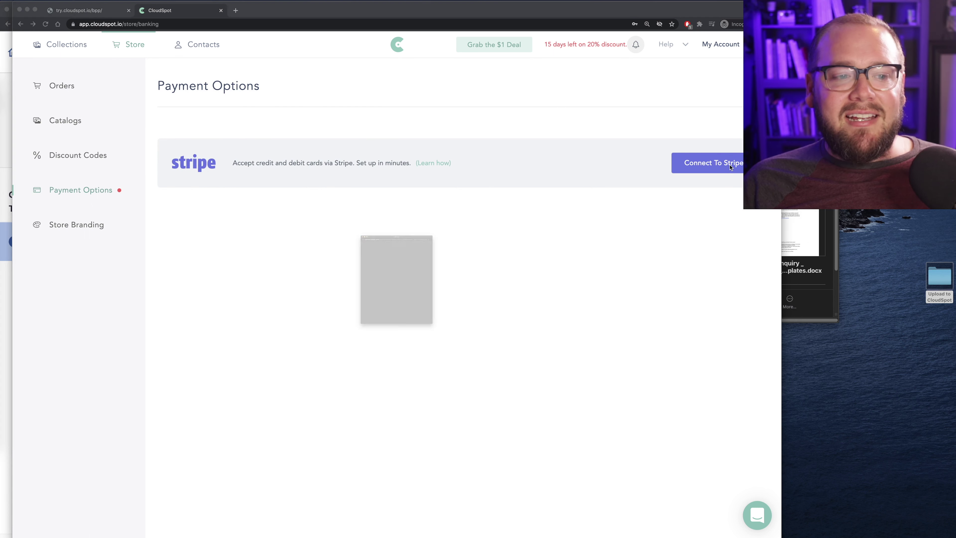
{"action": "left_click_drag", "start_coordinate": [389, 131], "coordinate": [424, 84]}
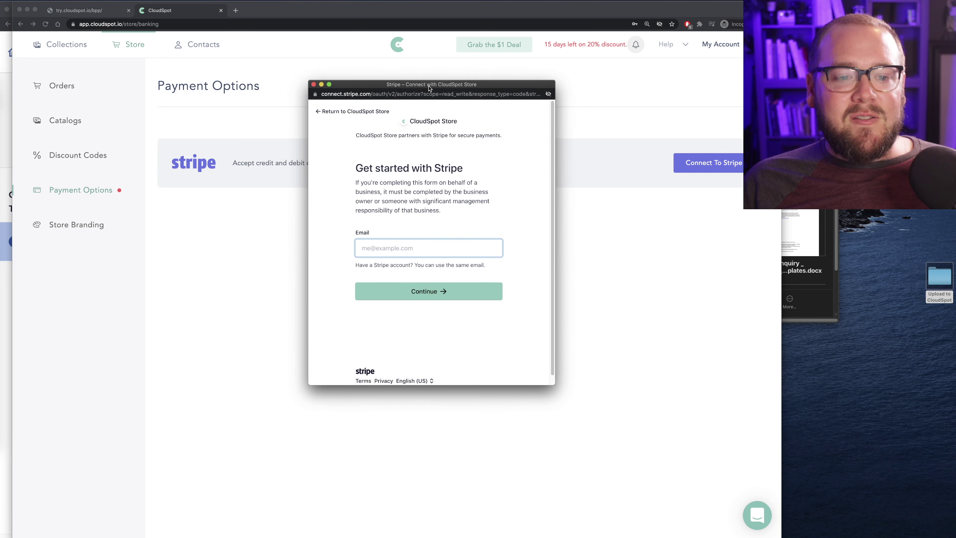
{"action": "left_click", "coordinate": [390, 245]}
{"action": "left_click", "coordinate": [391, 267]}
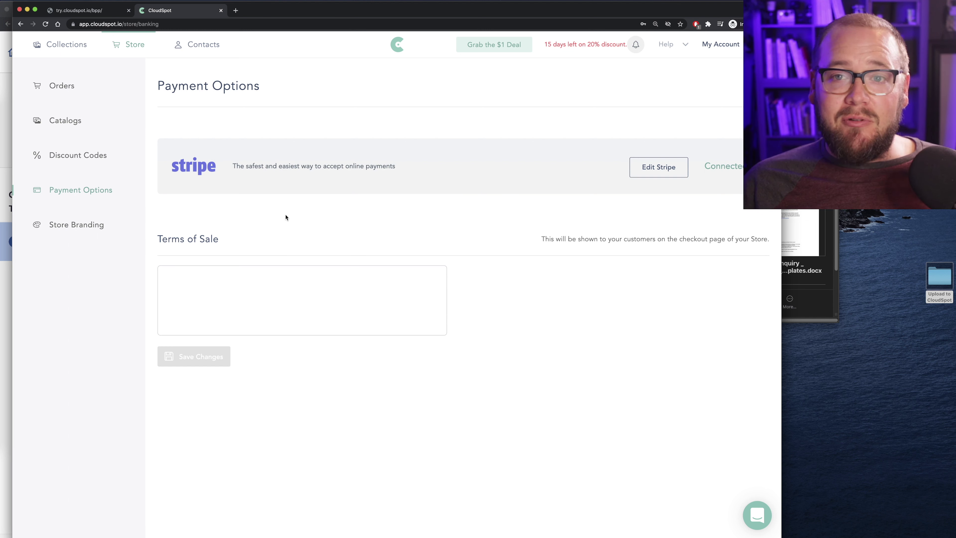
{"action": "left_click", "coordinate": [220, 278]}
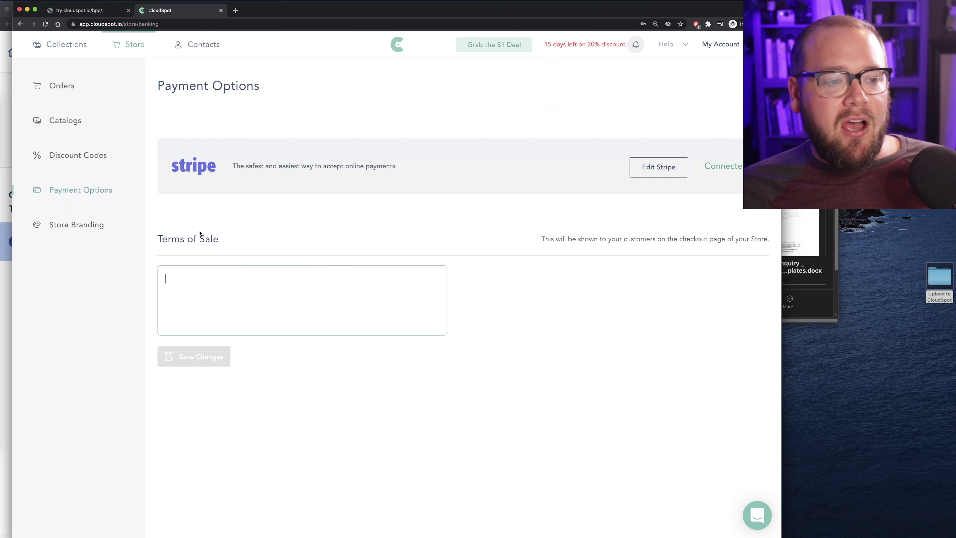
{"action": "left_click", "coordinate": [73, 225]}
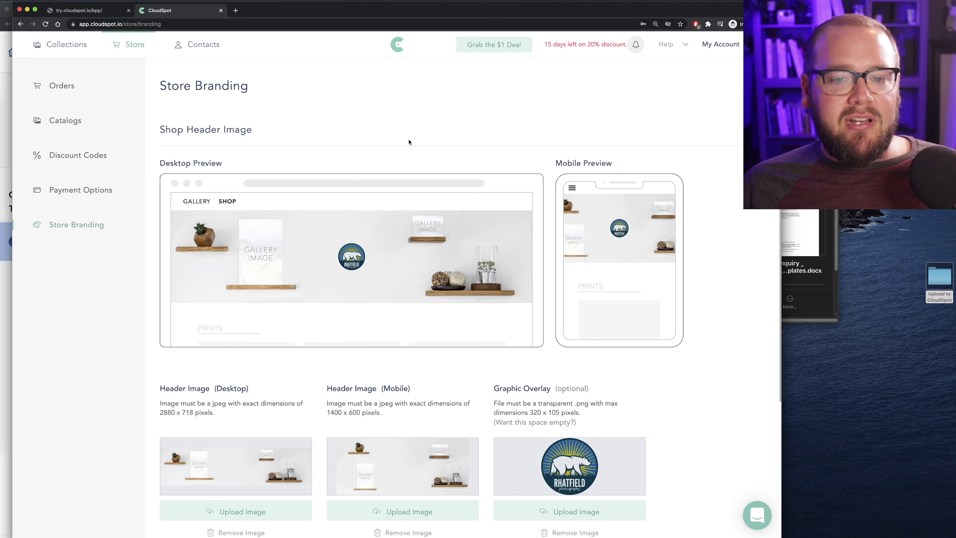
{"action": "scroll", "coordinate": [410, 142], "scroll_direction": "down", "scroll_amount": 1}
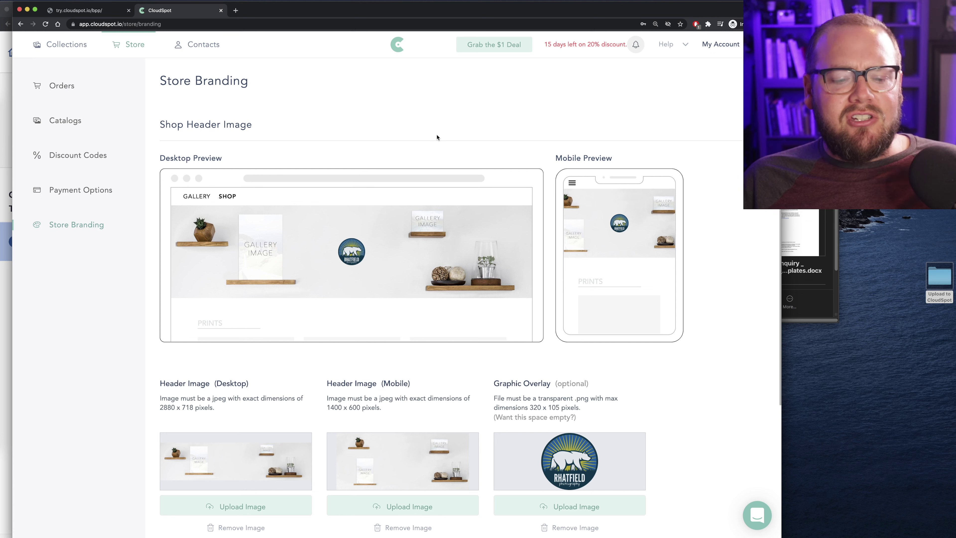
{"action": "scroll", "coordinate": [437, 138], "scroll_direction": "down", "scroll_amount": 5}
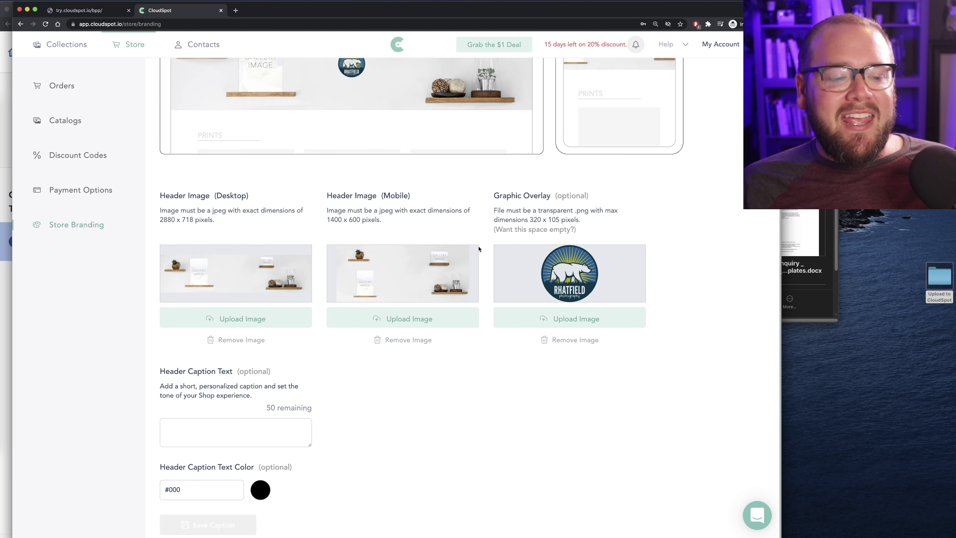
{"action": "scroll", "coordinate": [323, 240], "scroll_direction": "up", "scroll_amount": 5}
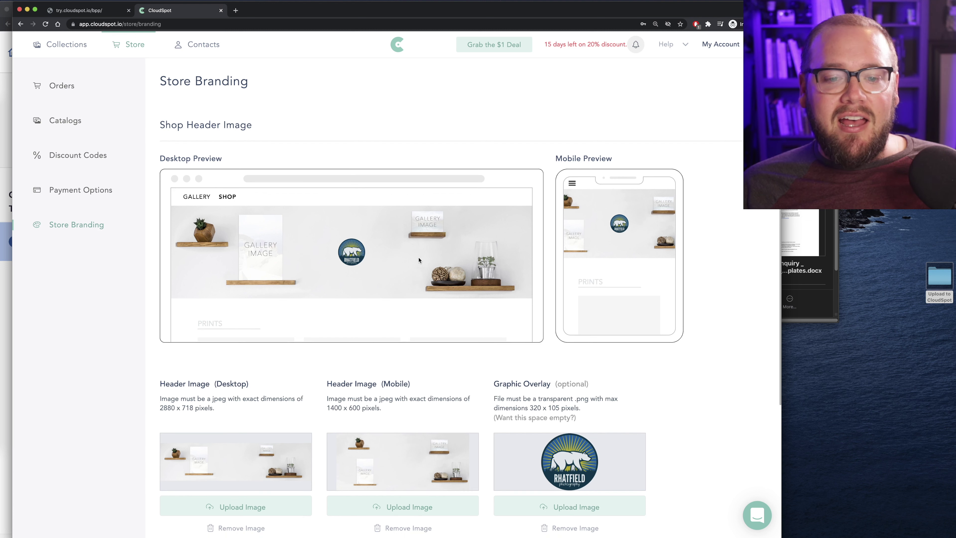
{"action": "scroll", "coordinate": [419, 260], "scroll_direction": "down", "scroll_amount": 3}
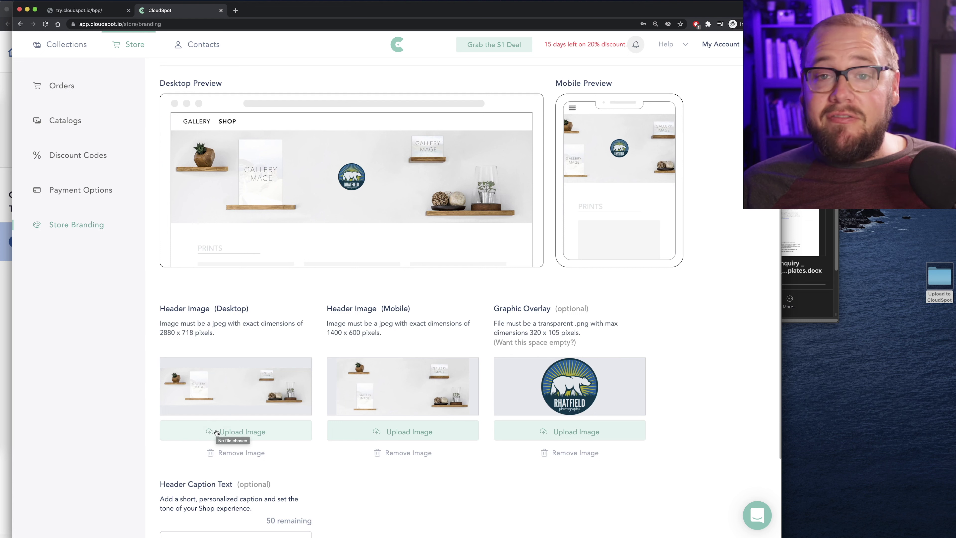
{"action": "scroll", "coordinate": [348, 399], "scroll_direction": "down", "scroll_amount": 2}
{"action": "scroll", "coordinate": [417, 268], "scroll_direction": "up", "scroll_amount": 5}
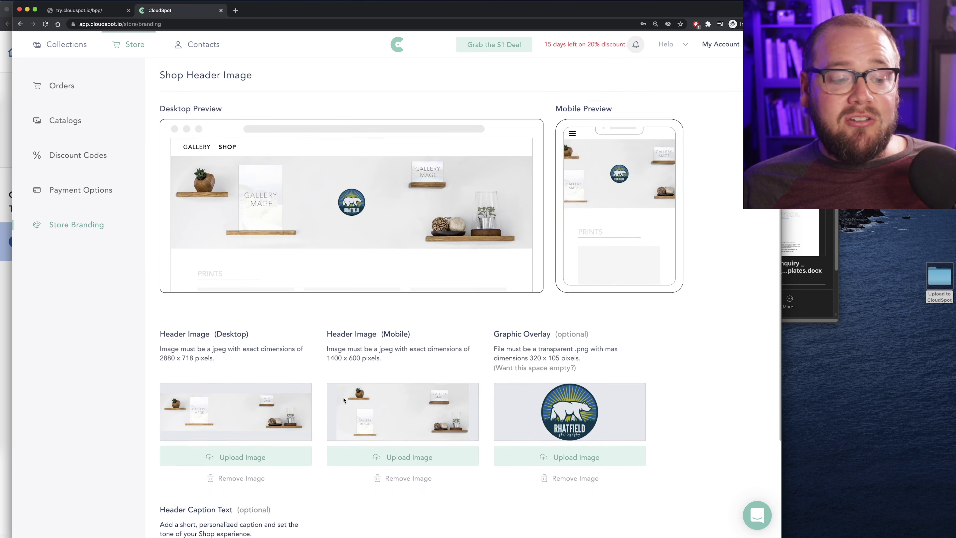
{"action": "scroll", "coordinate": [373, 288], "scroll_direction": "down", "scroll_amount": 5}
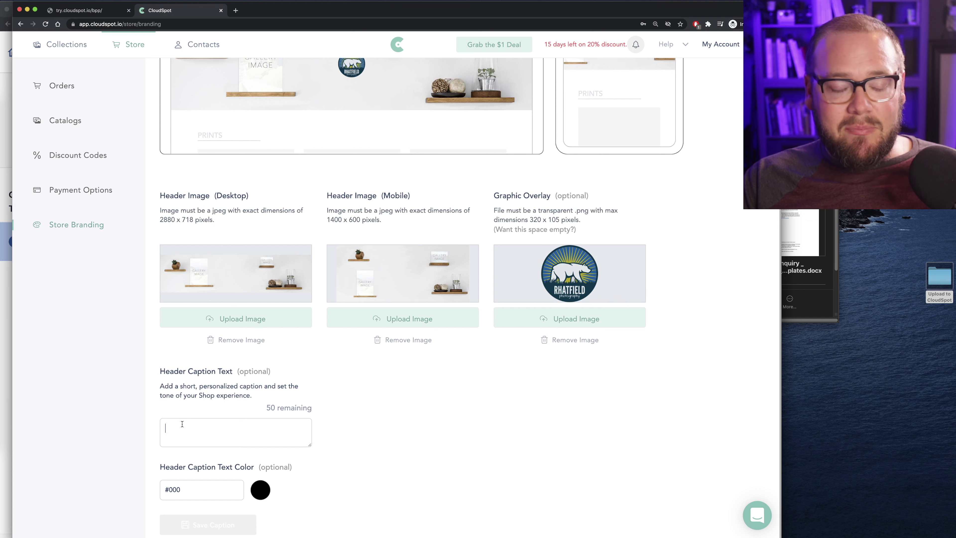
Paste the studio name and 'Indianapolis IN' into Header Caption Text, then go to Catalogs
{"action": "type", "text": "RHatfield Photo Indianapolis IN"}
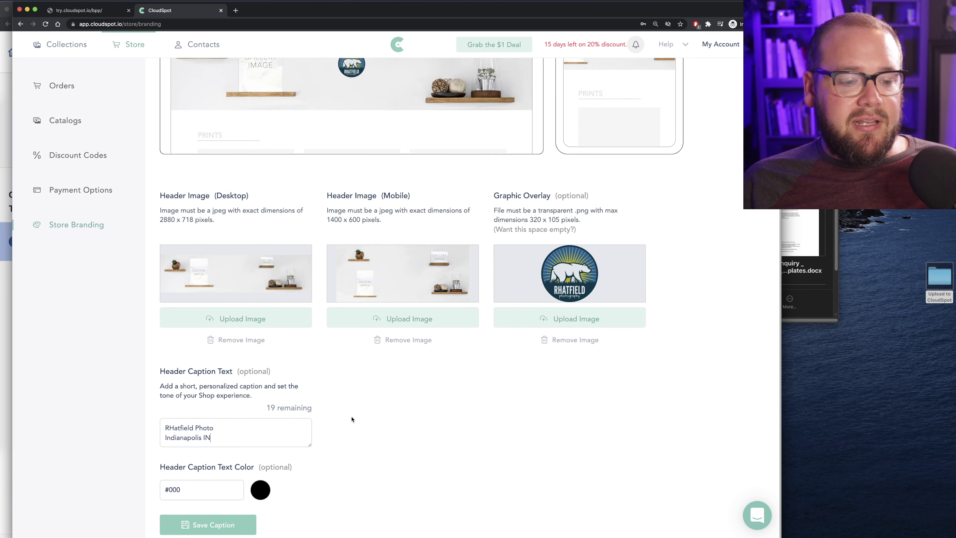
{"action": "scroll", "coordinate": [444, 396], "scroll_direction": "up", "scroll_amount": 3}
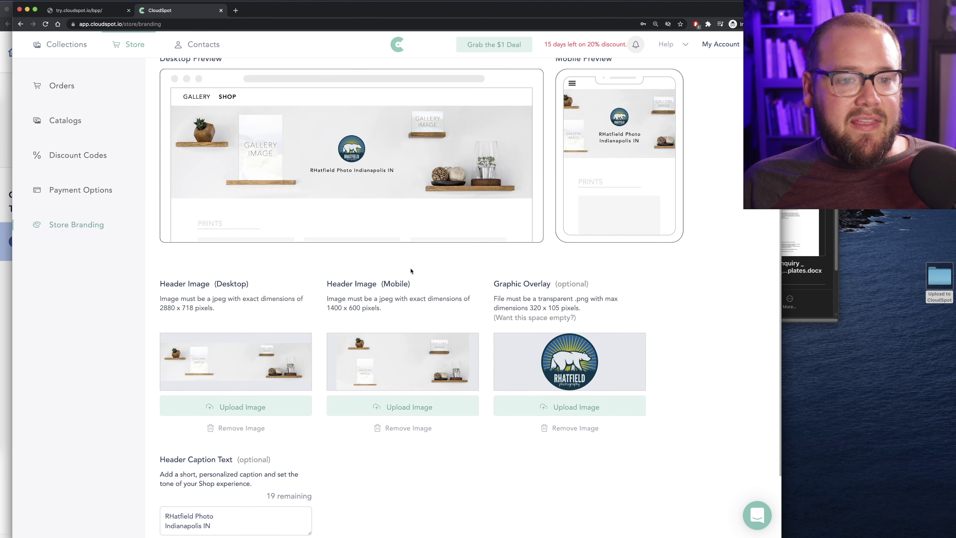
{"action": "scroll", "coordinate": [354, 170], "scroll_direction": "up", "scroll_amount": 3}
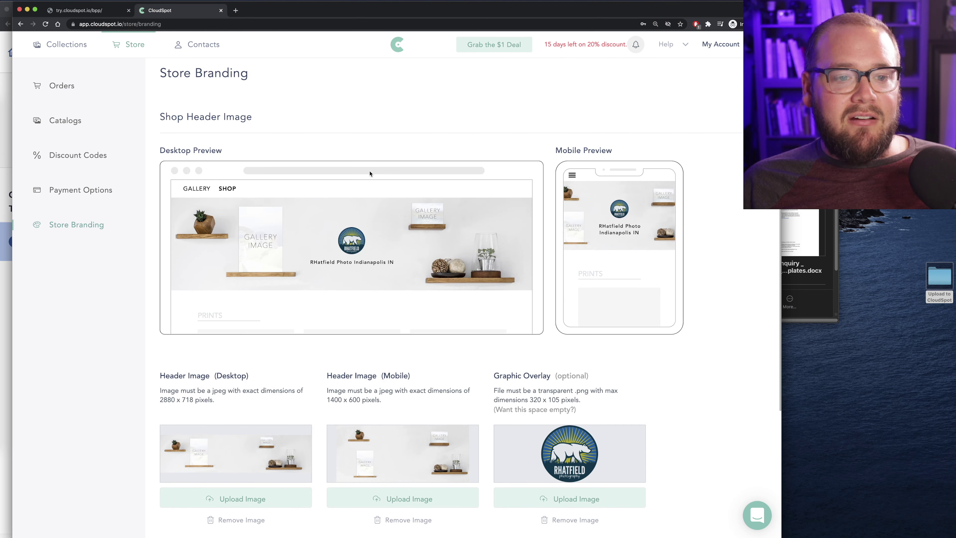
{"action": "scroll", "coordinate": [318, 238], "scroll_direction": "up", "scroll_amount": 1}
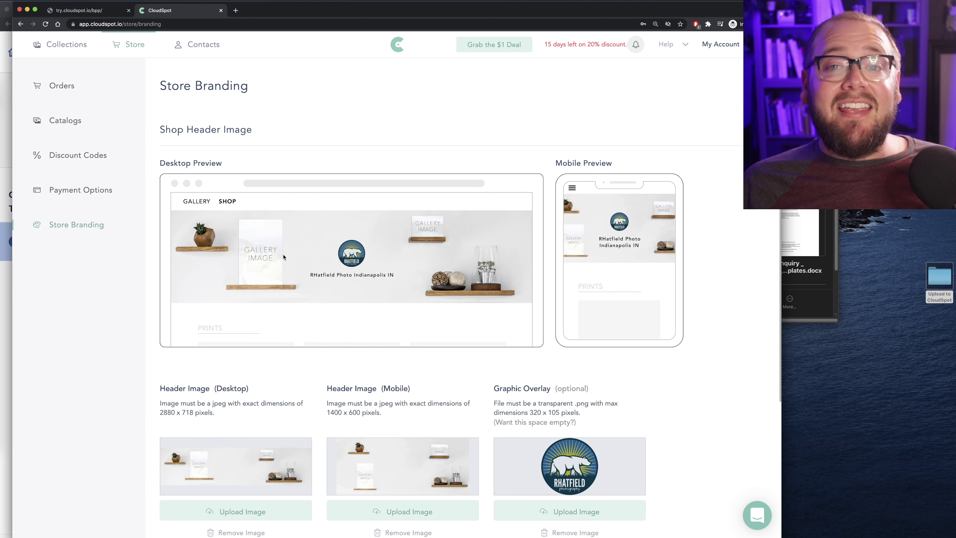
{"action": "left_click", "coordinate": [83, 121]}
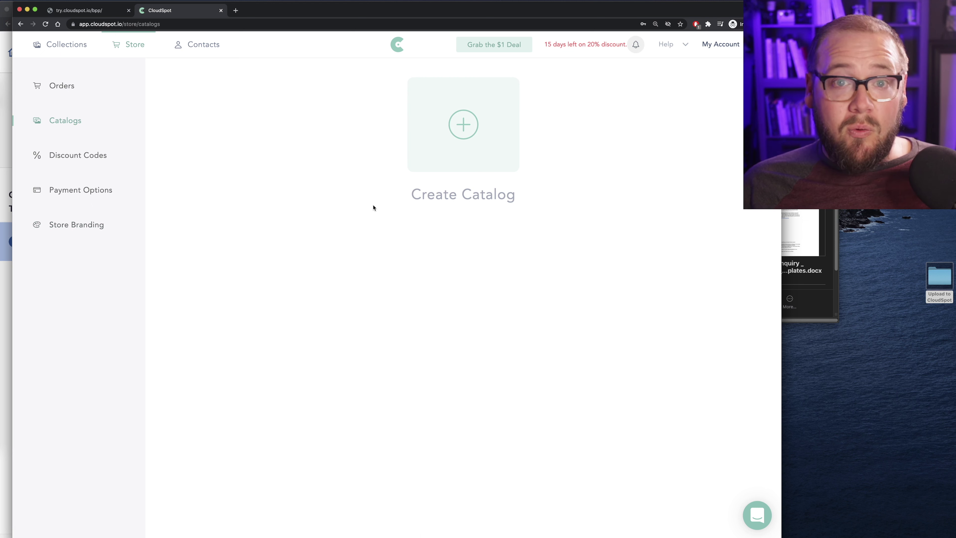
Create 'Portrait Catalog' with WHCC fulfillment, Premium Packaging, default status and 3-day order approval
{"action": "left_click", "coordinate": [456, 123]}
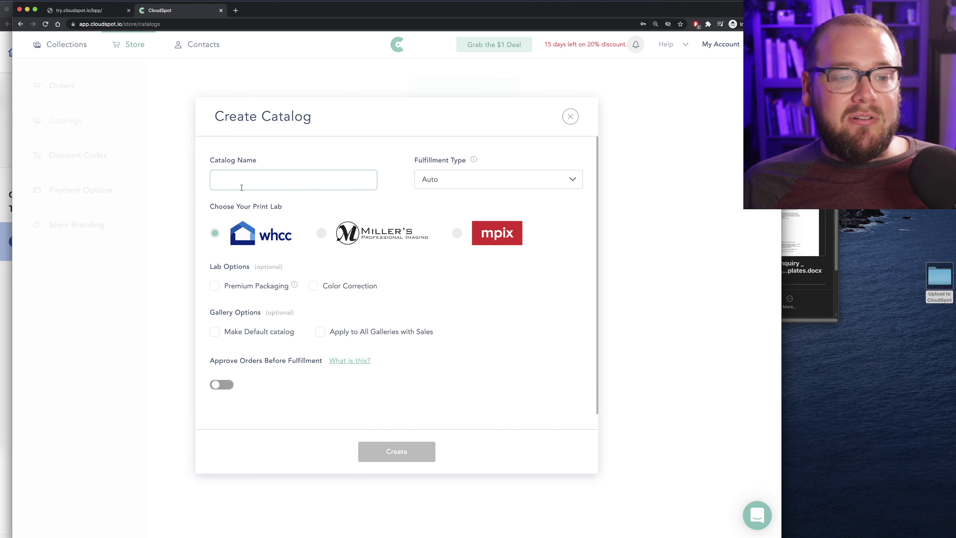
{"action": "type", "text": "Portrait Catalog"}
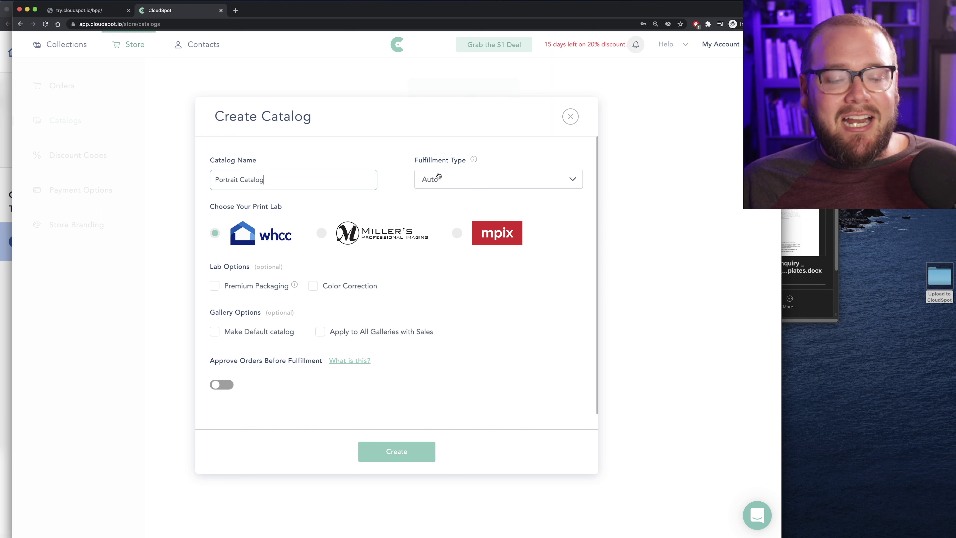
{"action": "left_click", "coordinate": [433, 181]}
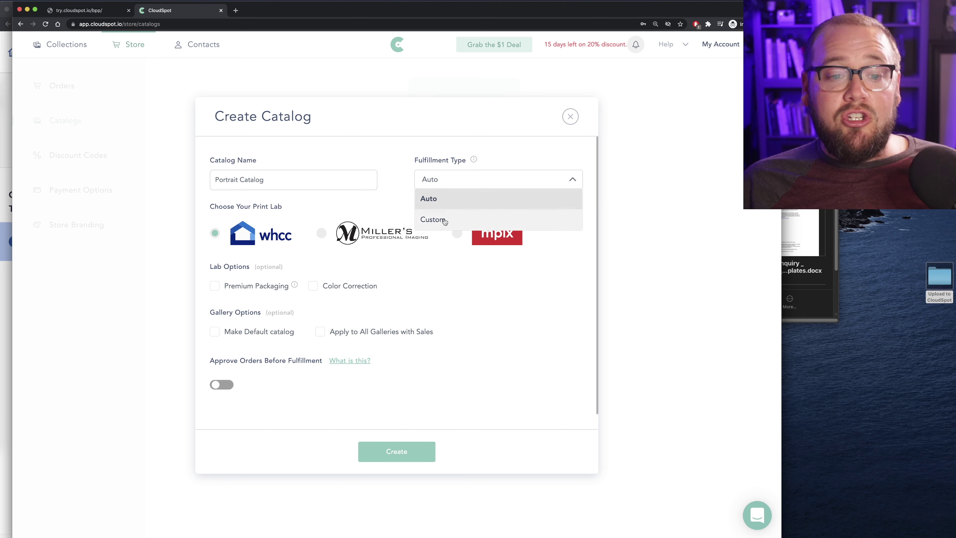
{"action": "left_click", "coordinate": [436, 199]}
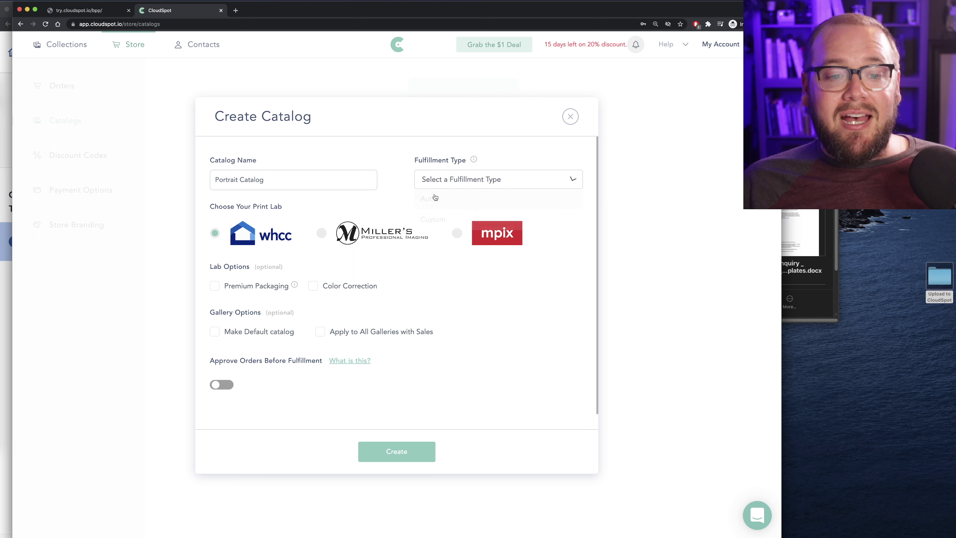
{"action": "scroll", "coordinate": [392, 185], "scroll_direction": "down", "scroll_amount": 2}
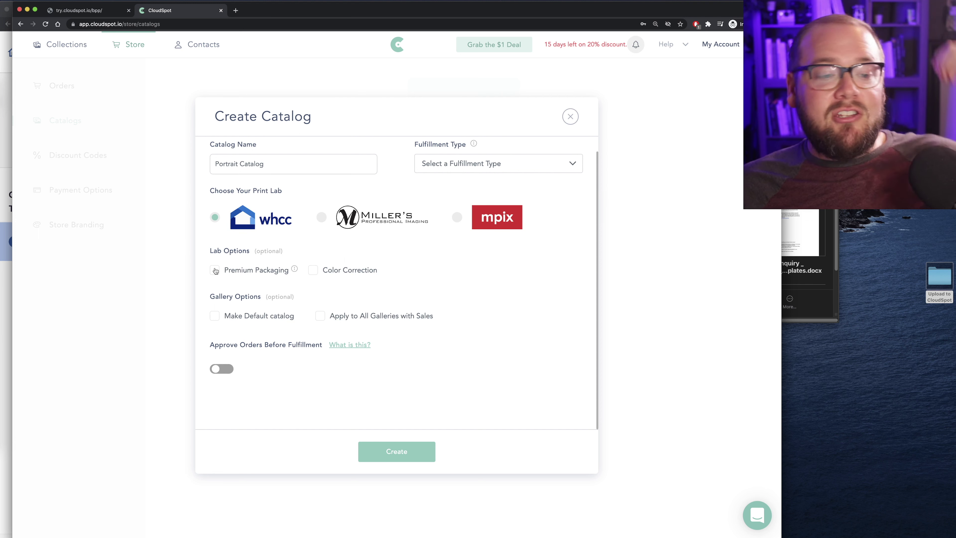
{"action": "left_click", "coordinate": [214, 269]}
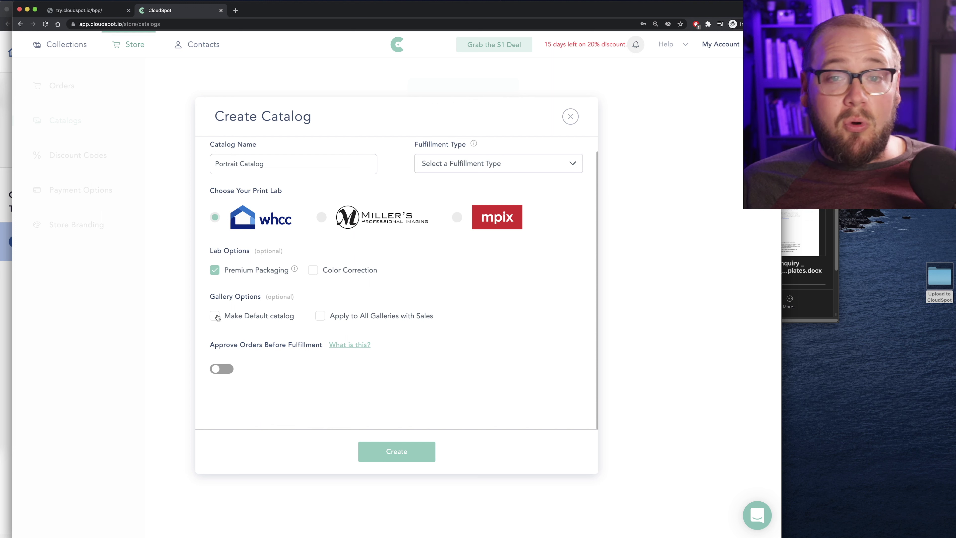
{"action": "left_click", "coordinate": [217, 317]}
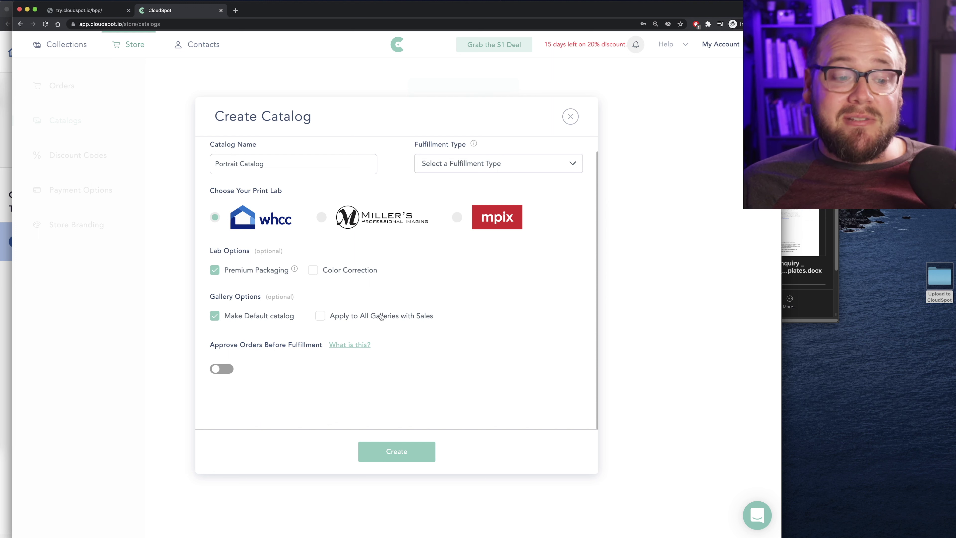
{"action": "left_click", "coordinate": [218, 369]}
{"action": "left_click", "coordinate": [298, 369]}
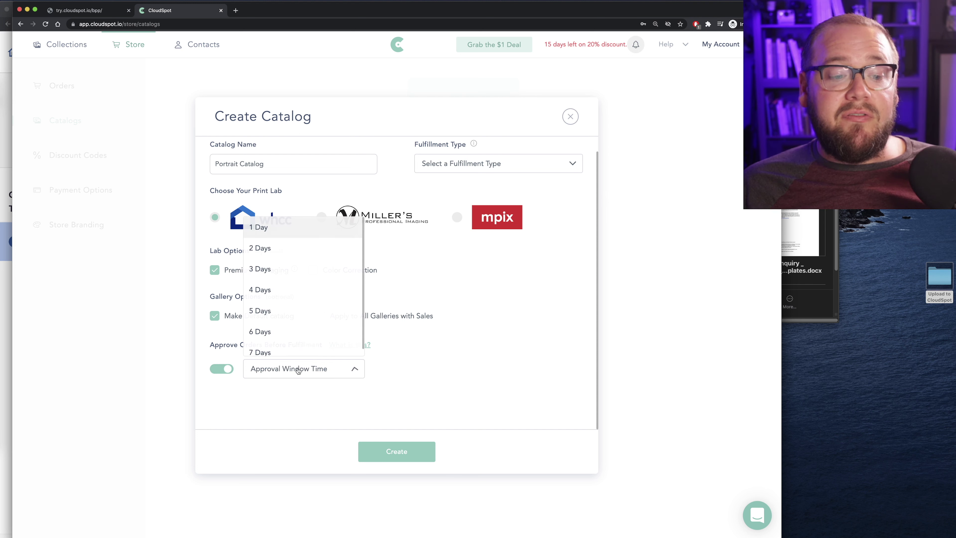
{"action": "left_click", "coordinate": [283, 269]}
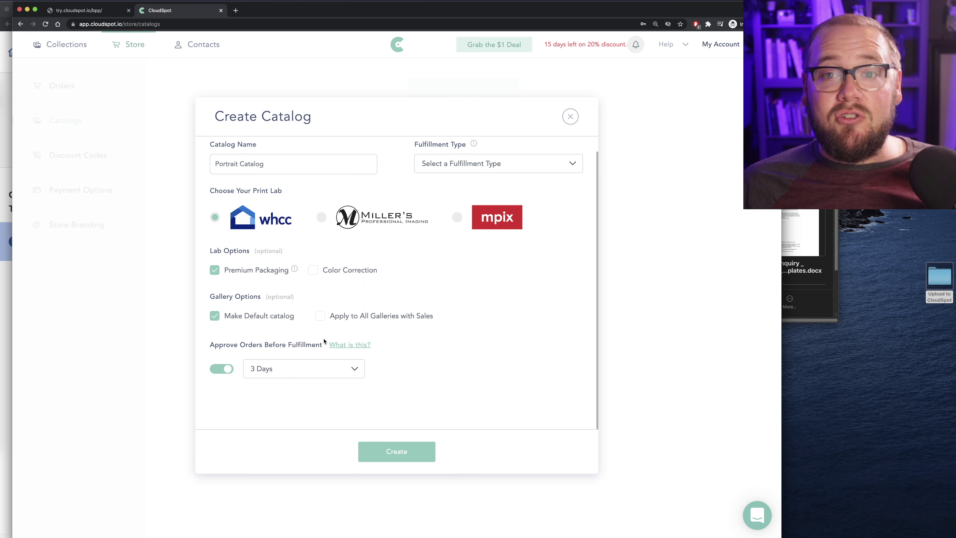
{"action": "left_click", "coordinate": [387, 450]}
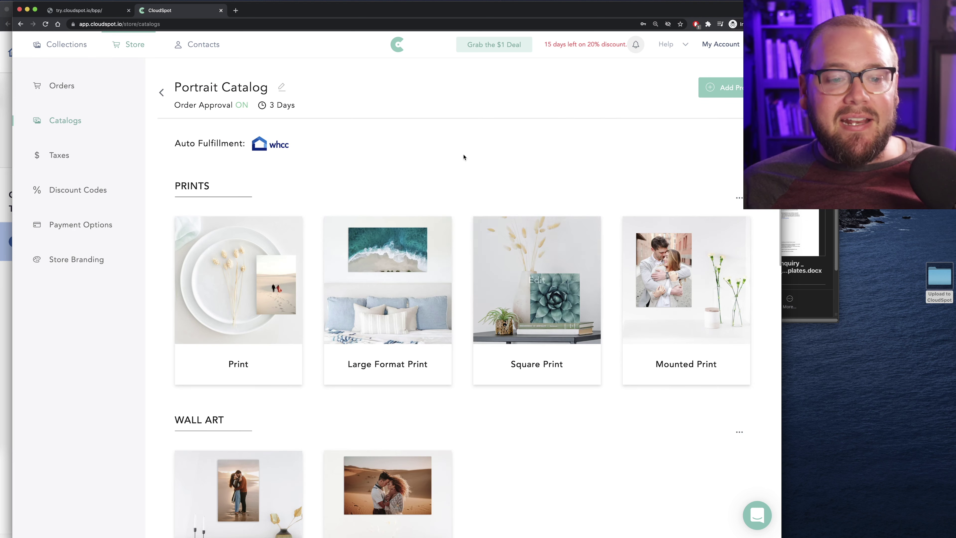
Open the Print product under PRINTS in the Portrait Catalog for editing
{"action": "scroll", "coordinate": [463, 154], "scroll_direction": "down", "scroll_amount": 2}
{"action": "scroll", "coordinate": [464, 154], "scroll_direction": "up", "scroll_amount": 1}
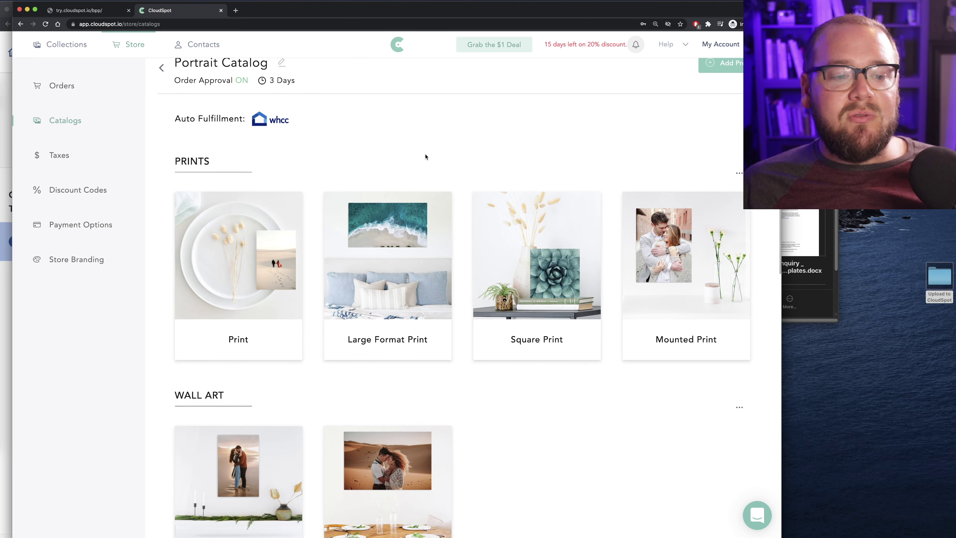
{"action": "scroll", "coordinate": [425, 153], "scroll_direction": "down", "scroll_amount": 3}
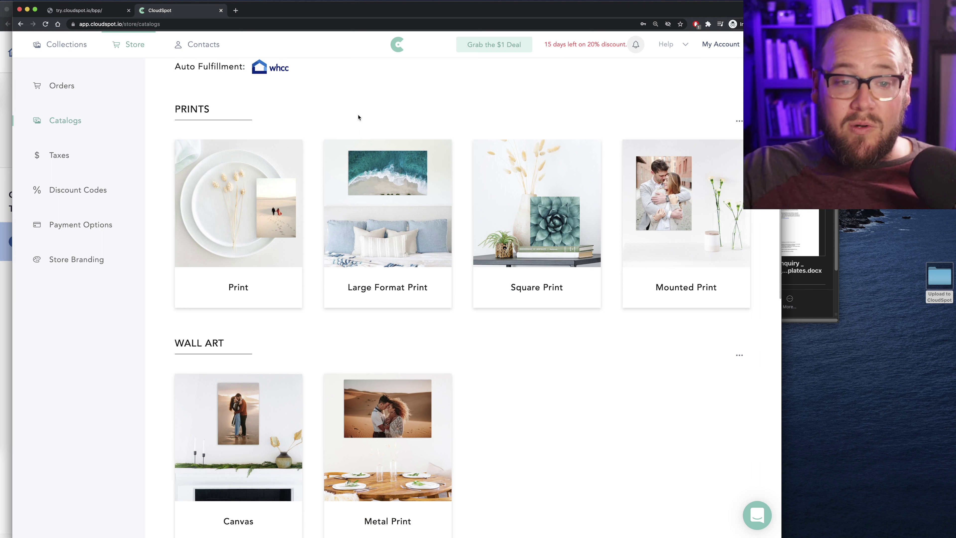
{"action": "mouse_move", "coordinate": [241, 205]}
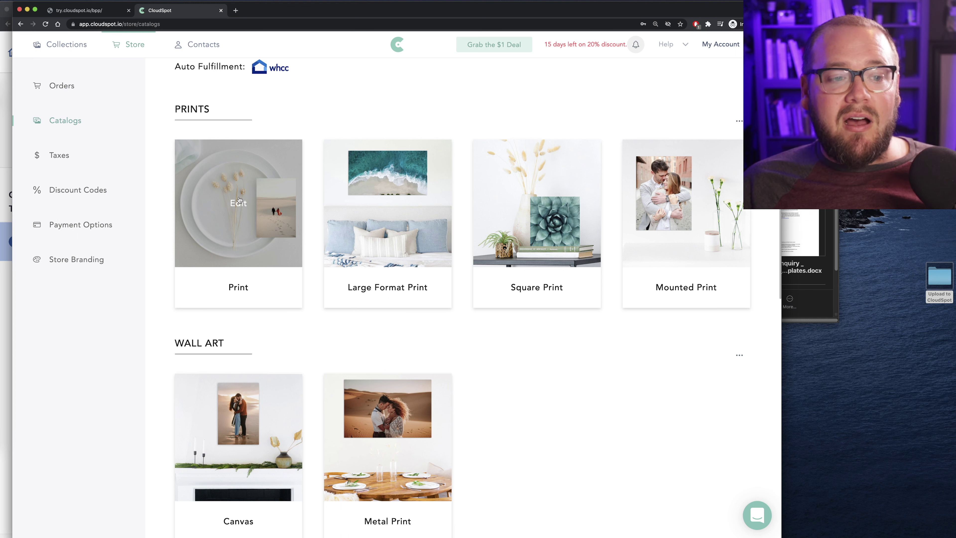
{"action": "left_click", "coordinate": [238, 200]}
{"action": "scroll", "coordinate": [503, 261], "scroll_direction": "down", "scroll_amount": 5}
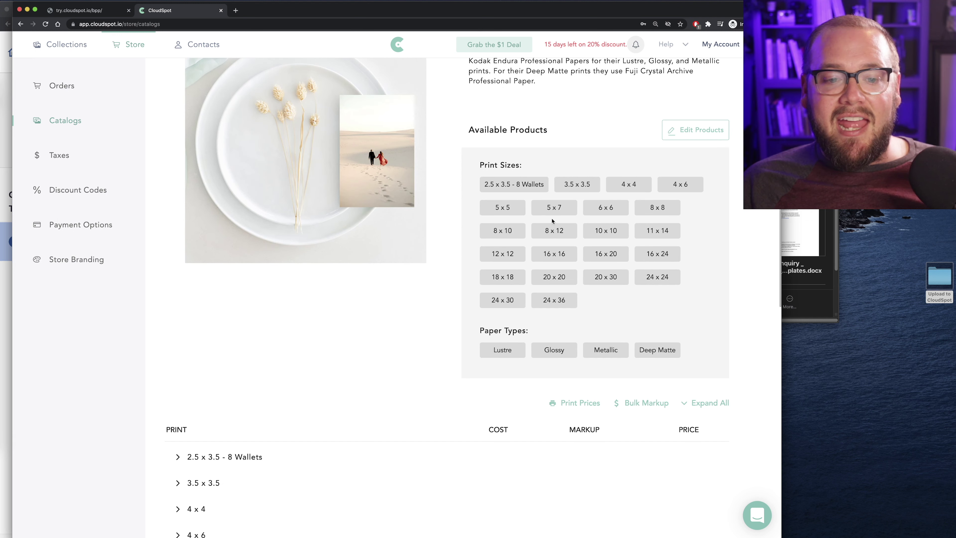
Remove the extra print sizes (2.5x3.5 through 24x36), keeping only 4x6 to 16x20, and save
{"action": "left_click", "coordinate": [673, 133]}
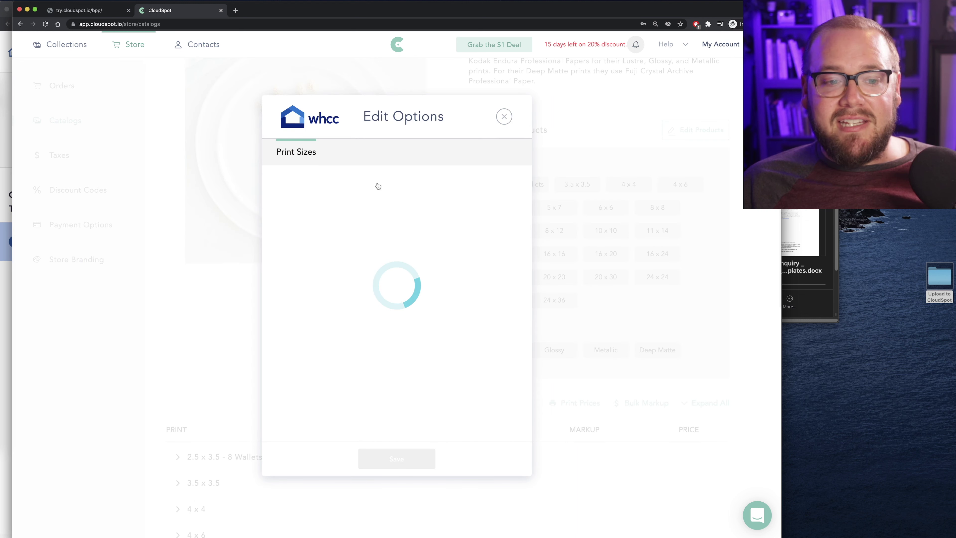
{"action": "left_click", "coordinate": [291, 183]}
{"action": "left_click", "coordinate": [292, 208]}
{"action": "left_click", "coordinate": [290, 234]}
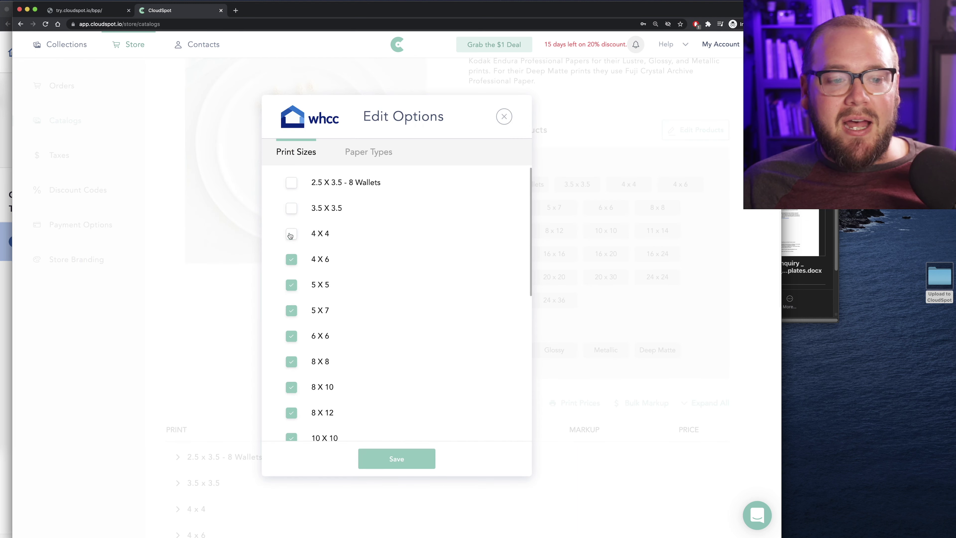
{"action": "left_click", "coordinate": [292, 285]}
{"action": "left_click", "coordinate": [291, 335]}
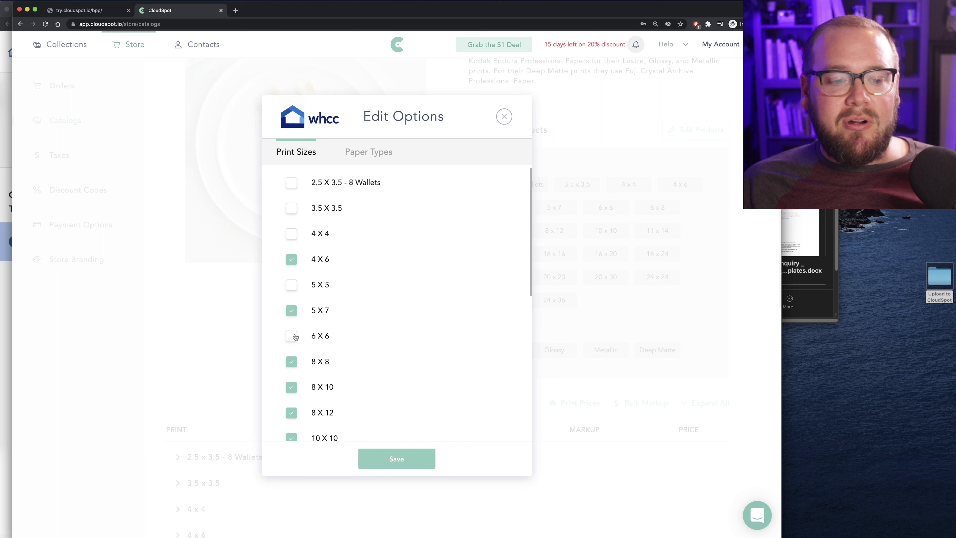
{"action": "left_click", "coordinate": [291, 362]}
{"action": "left_click", "coordinate": [292, 413]}
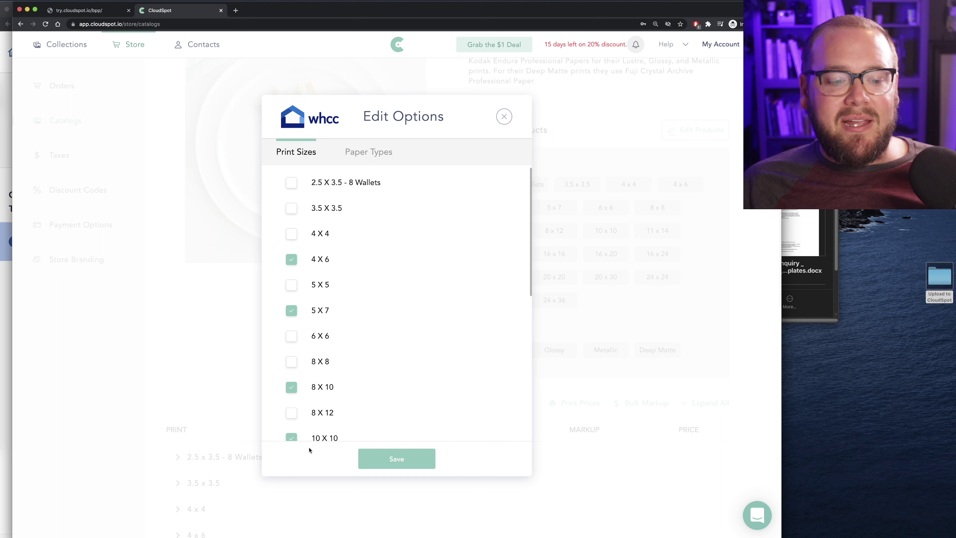
{"action": "left_click", "coordinate": [292, 439]}
{"action": "scroll", "coordinate": [303, 425], "scroll_direction": "down", "scroll_amount": 8}
{"action": "scroll", "coordinate": [283, 211], "scroll_direction": "up", "scroll_amount": 2}
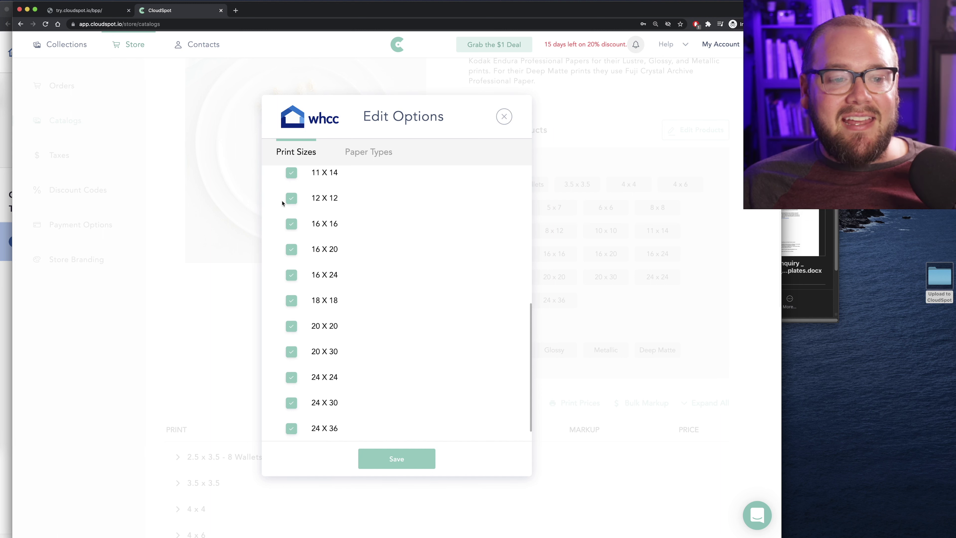
{"action": "left_click", "coordinate": [291, 198]}
{"action": "left_click", "coordinate": [292, 225]}
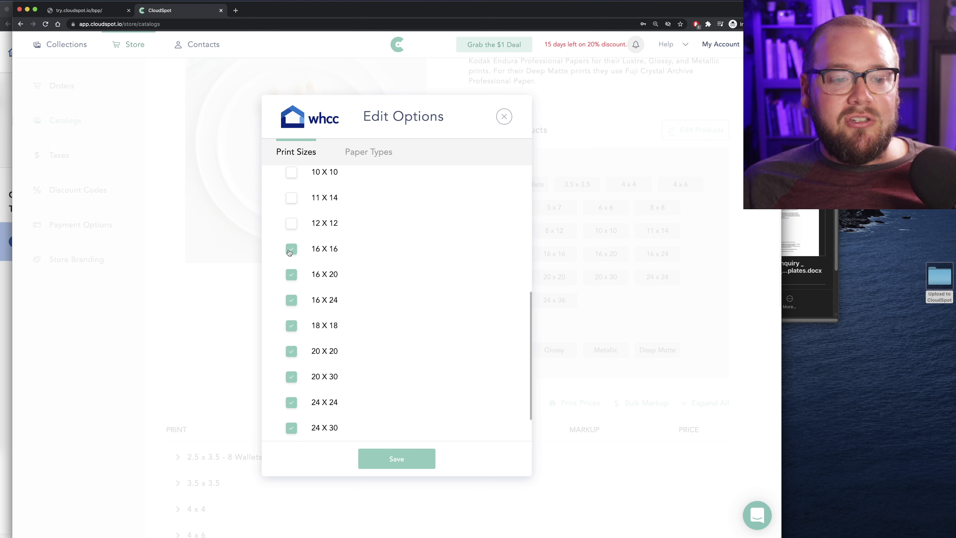
{"action": "left_click", "coordinate": [292, 249]}
{"action": "left_click", "coordinate": [292, 300]}
{"action": "left_click", "coordinate": [291, 326]}
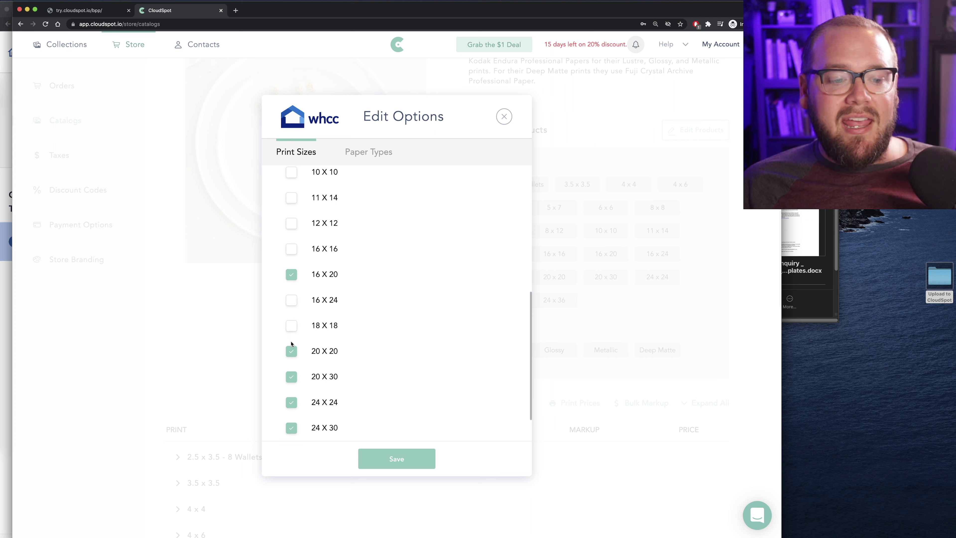
{"action": "left_click", "coordinate": [291, 351]}
{"action": "left_click", "coordinate": [292, 378]}
{"action": "scroll", "coordinate": [294, 382], "scroll_direction": "down", "scroll_amount": 1}
{"action": "scroll", "coordinate": [294, 382], "scroll_direction": "down", "scroll_amount": 1}
{"action": "left_click", "coordinate": [292, 358]}
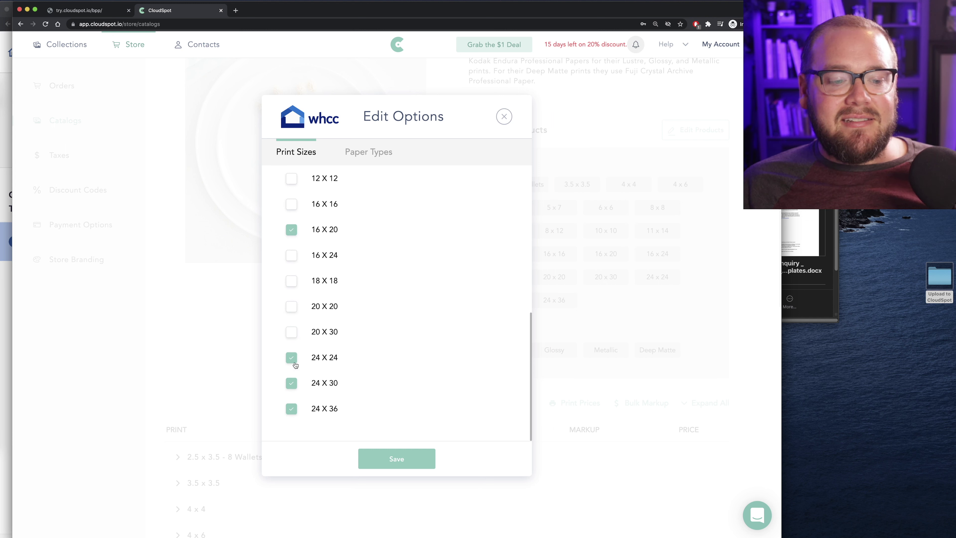
{"action": "left_click", "coordinate": [292, 384]}
{"action": "left_click", "coordinate": [292, 409]}
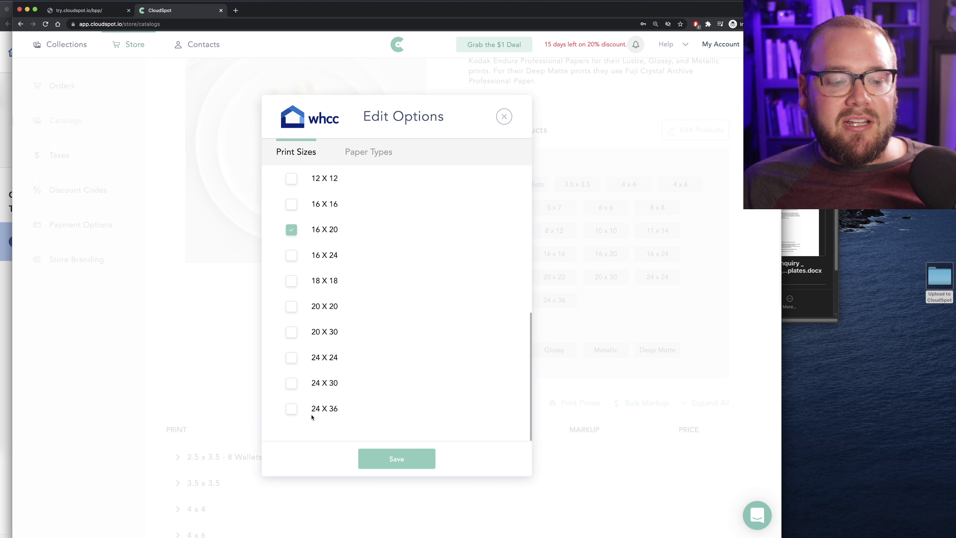
{"action": "left_click", "coordinate": [398, 459]}
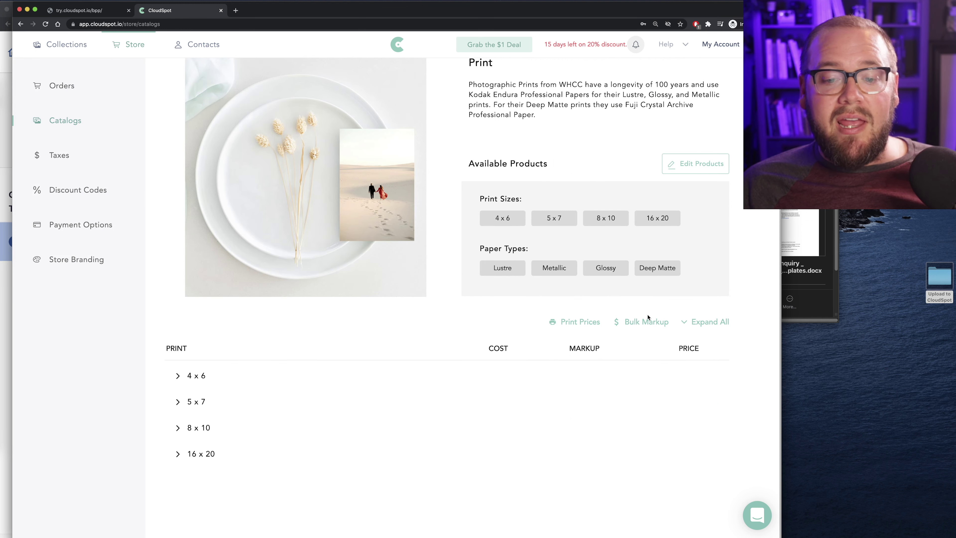
Uncheck Glossy, Metallic and Deep Matte paper so only Lustre remains, and save
{"action": "left_click", "coordinate": [671, 164]}
{"action": "left_click", "coordinate": [360, 152]}
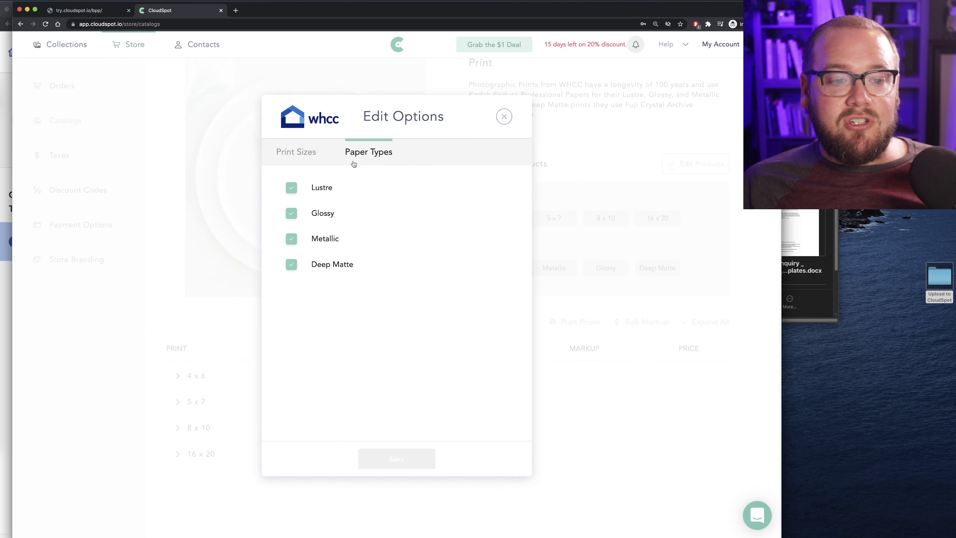
{"action": "left_click", "coordinate": [291, 214]}
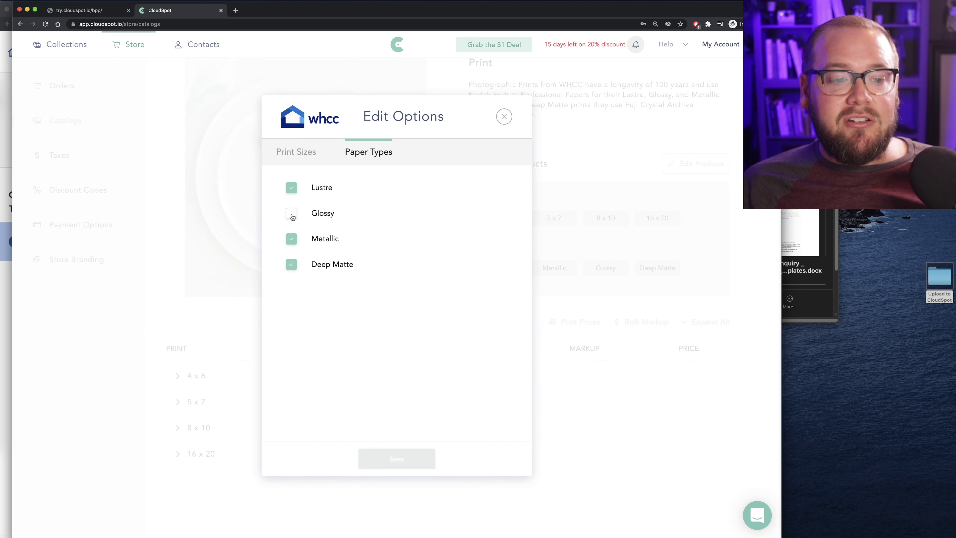
{"action": "left_click", "coordinate": [289, 241]}
{"action": "left_click", "coordinate": [291, 265]}
{"action": "left_click", "coordinate": [373, 457]}
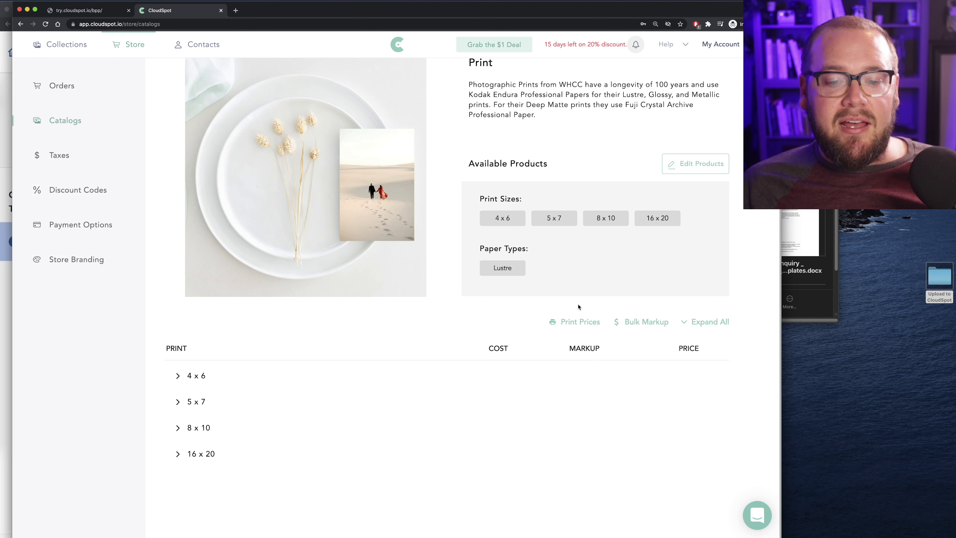
Expand the 4x6, 5x7, 8x10 and 16x20 rows to show Lustre prices of $2.97, $4.95, $7.80 and $54.87
{"action": "left_click", "coordinate": [179, 376]}
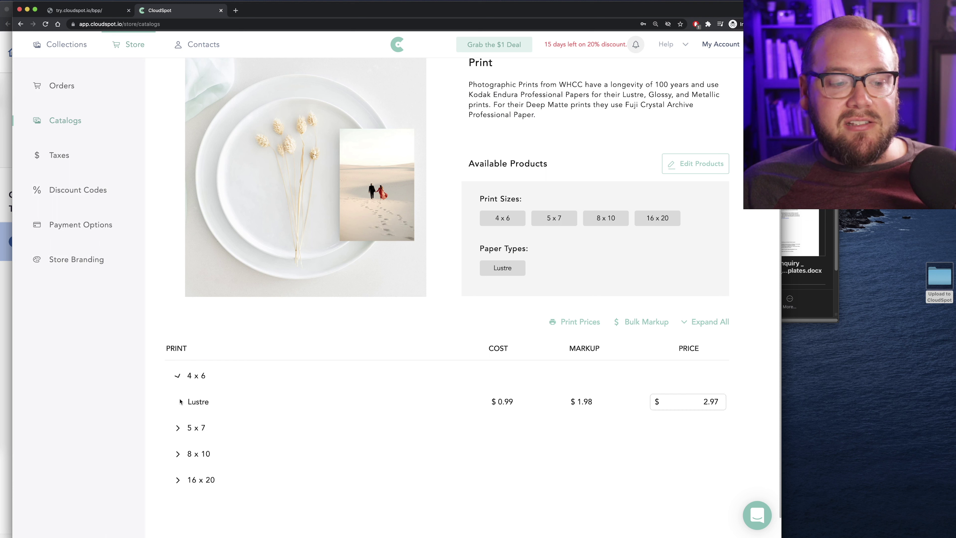
{"action": "left_click", "coordinate": [176, 428]}
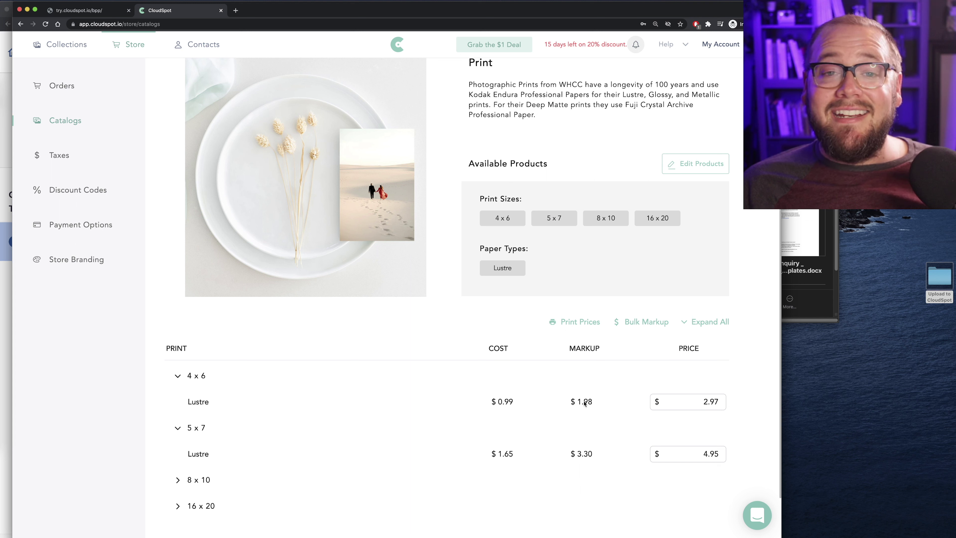
{"action": "scroll", "coordinate": [131, 394], "scroll_direction": "down", "scroll_amount": 3}
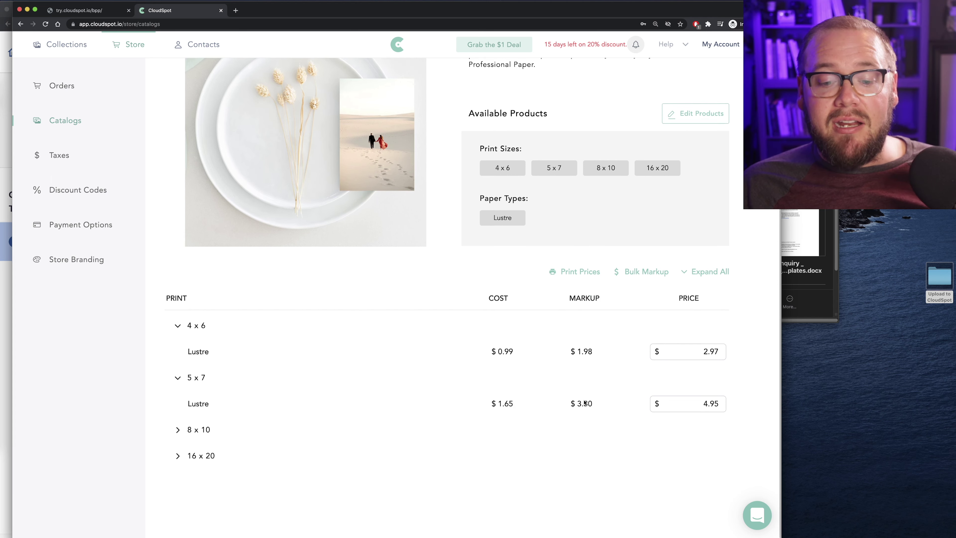
{"action": "left_click", "coordinate": [179, 428]}
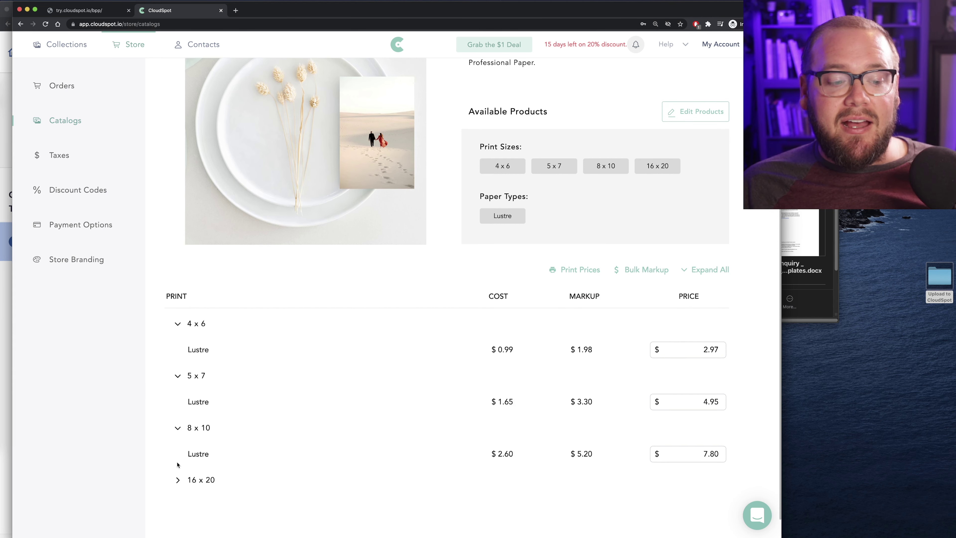
{"action": "left_click", "coordinate": [178, 479]}
{"action": "scroll", "coordinate": [520, 379], "scroll_direction": "down", "scroll_amount": 3}
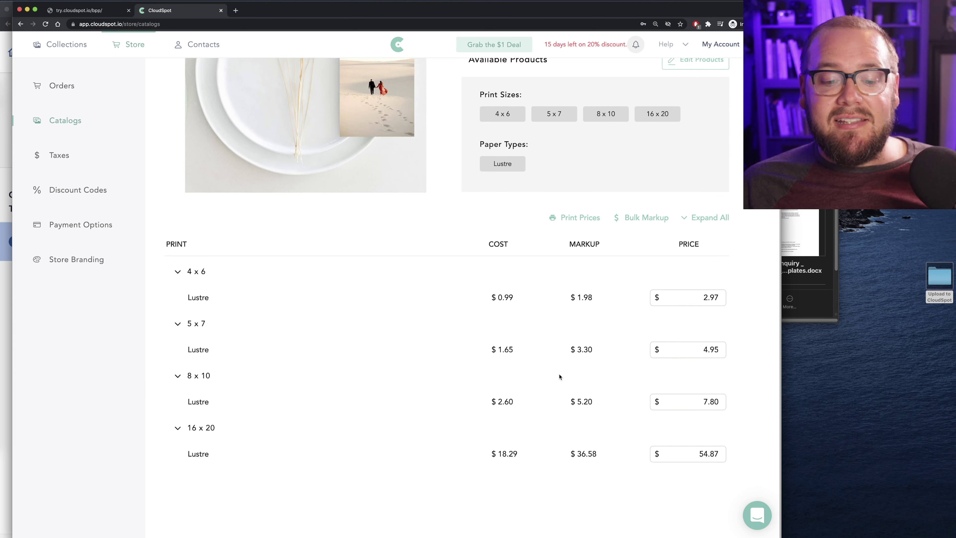
{"action": "scroll", "coordinate": [560, 376], "scroll_direction": "up", "scroll_amount": 5}
{"action": "scroll", "coordinate": [576, 370], "scroll_direction": "down", "scroll_amount": 5}
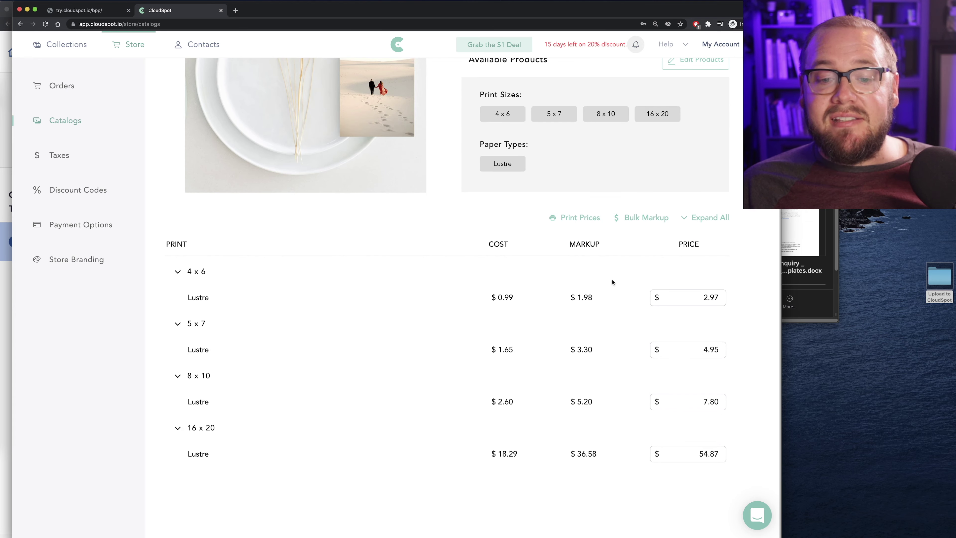
Apply a 400% bulk markup rounded up to .99, making Lustre prints $4.99, $8.99, $12.99 and $91.99
{"action": "left_click", "coordinate": [635, 218]}
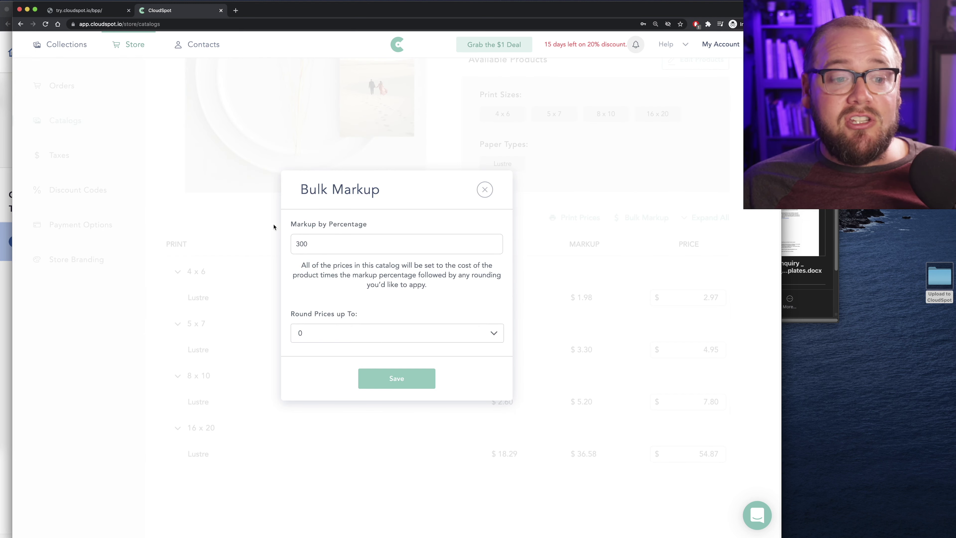
{"action": "left_click_drag", "start_coordinate": [299, 244], "coordinate": [286, 248]}
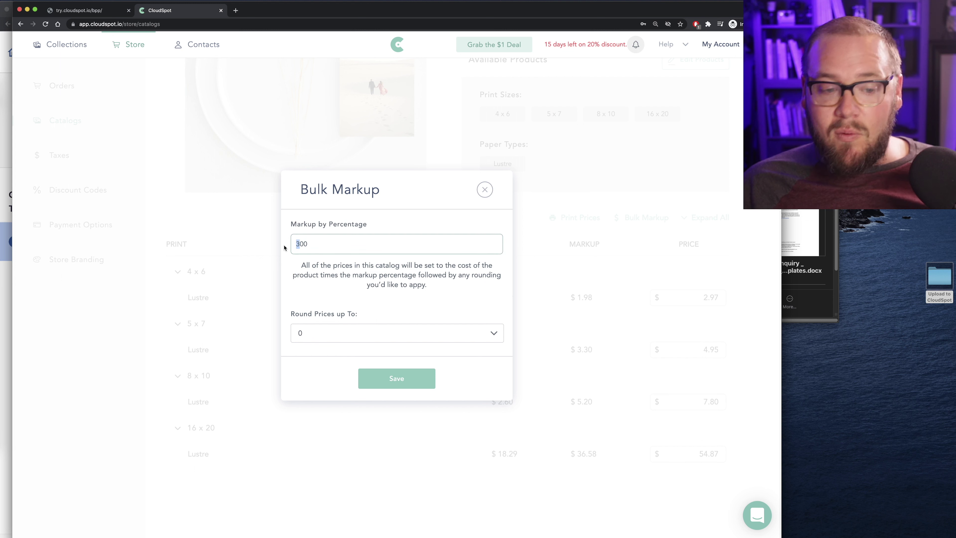
{"action": "left_click", "coordinate": [314, 335]}
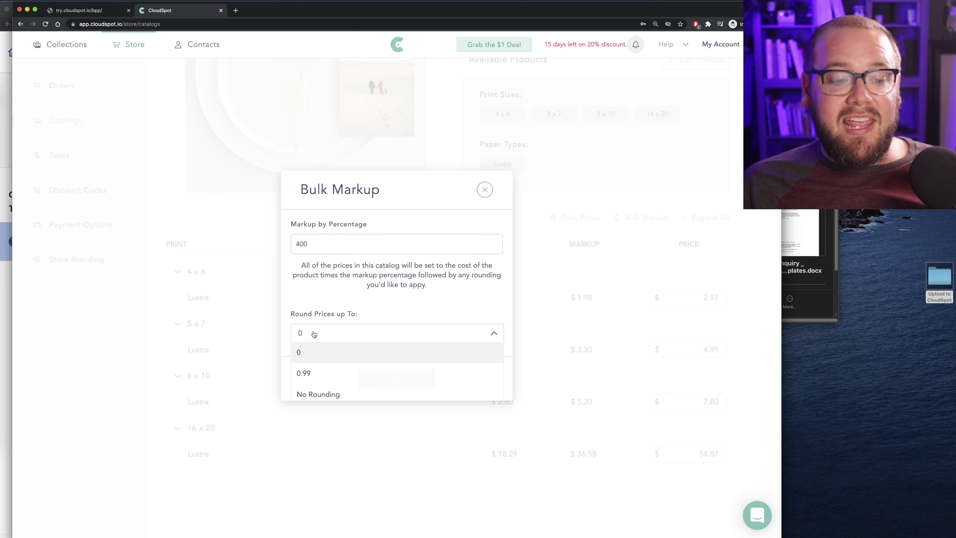
{"action": "left_click", "coordinate": [313, 369]}
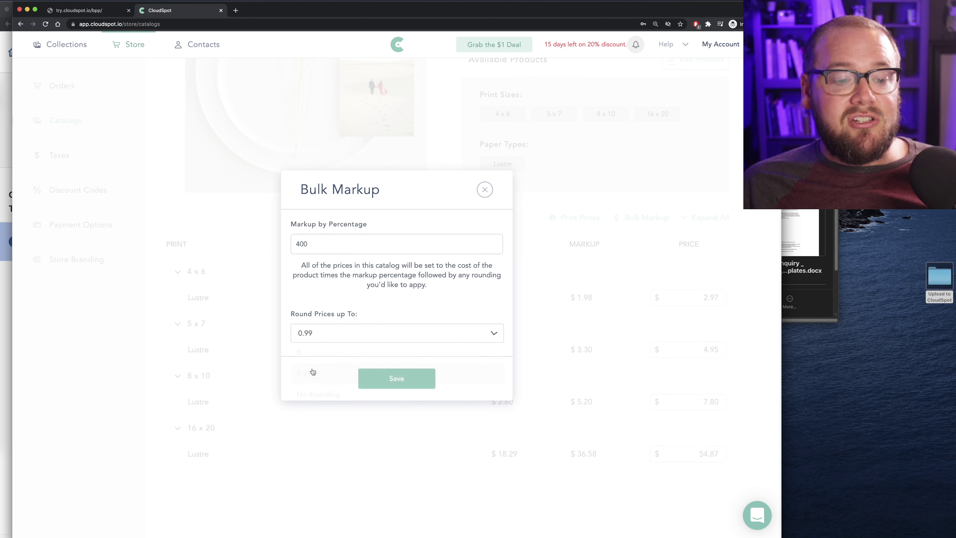
{"action": "left_click", "coordinate": [378, 378]}
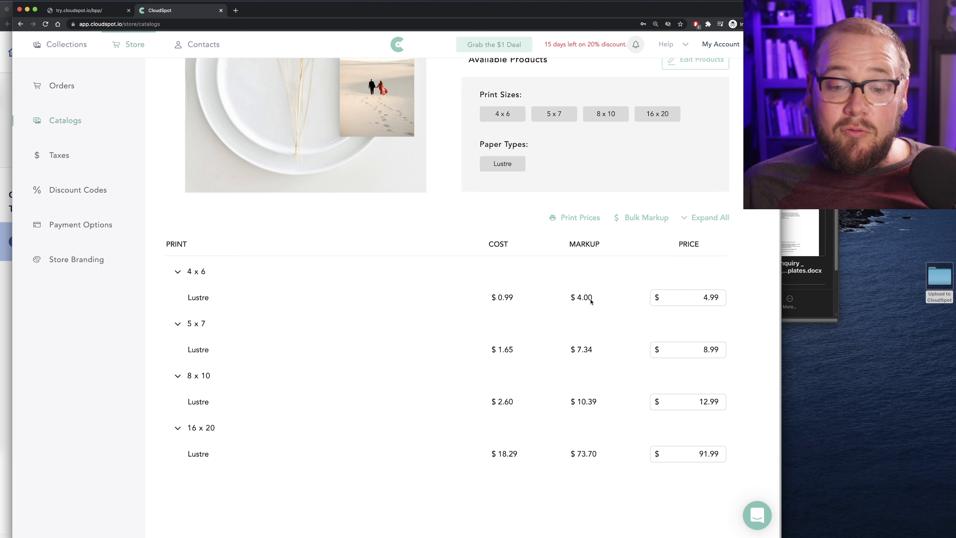
Return to Catalogs, open and dismiss the Create Catalog form, then go to the store's Taxes page
{"action": "scroll", "coordinate": [588, 297], "scroll_direction": "up", "scroll_amount": 5}
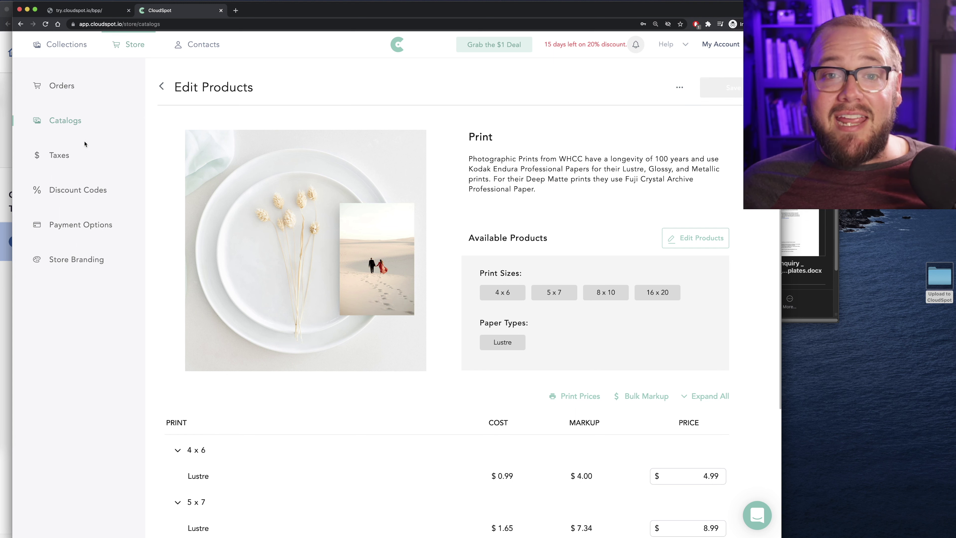
{"action": "left_click", "coordinate": [71, 121]}
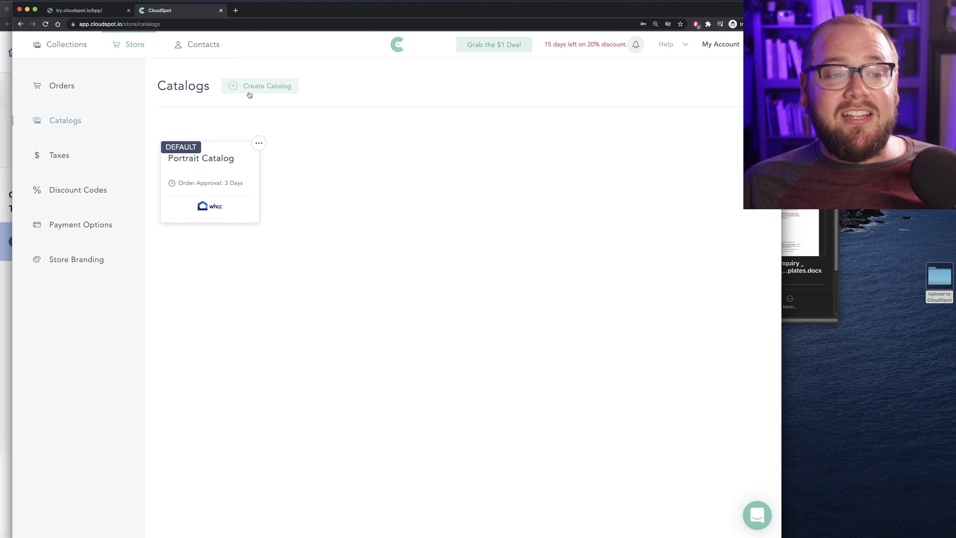
{"action": "left_click", "coordinate": [254, 87]}
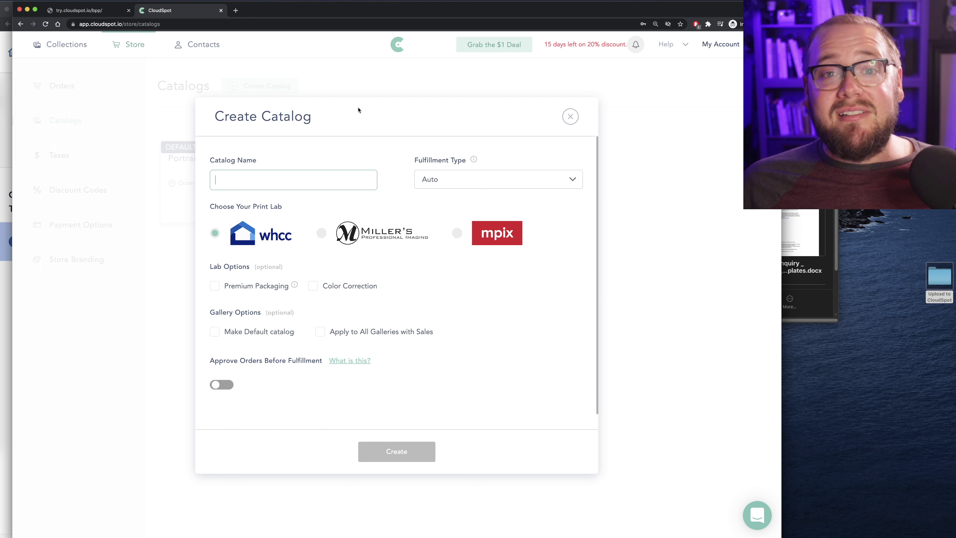
{"action": "left_click", "coordinate": [457, 79]}
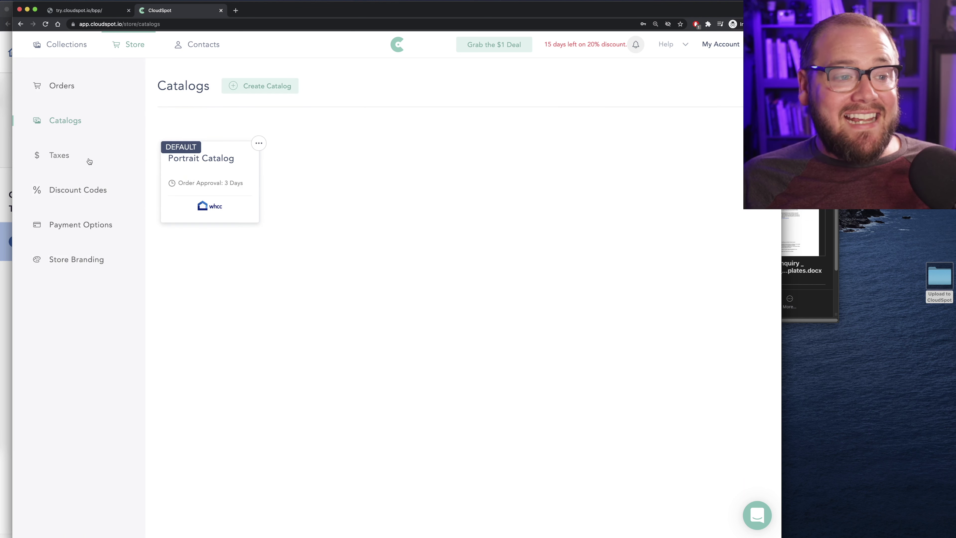
{"action": "left_click", "coordinate": [74, 159]}
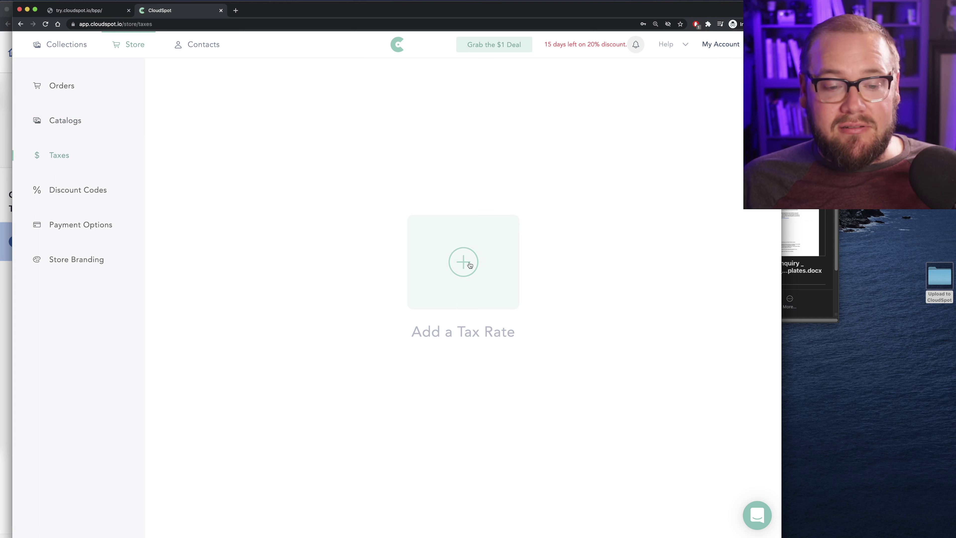
Add a 7% tax rate for the United States, excluded from shipping and digital sales
{"action": "left_click", "coordinate": [470, 264]}
{"action": "left_click", "coordinate": [306, 250]}
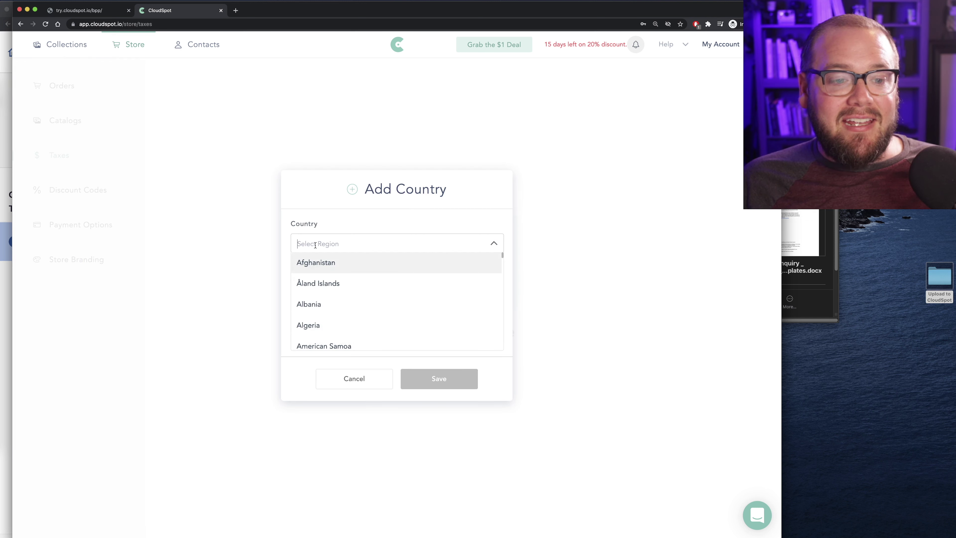
{"action": "type", "text": "us"}
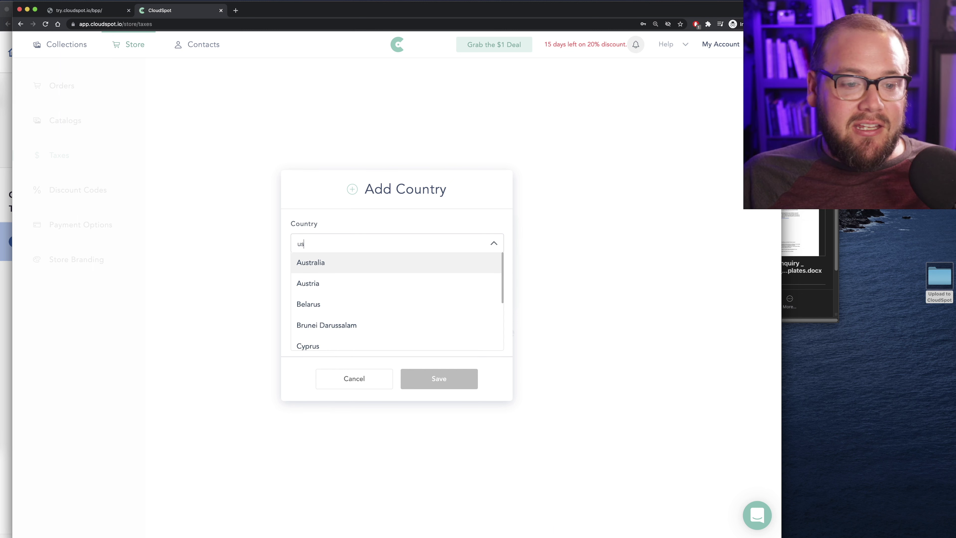
{"action": "key", "text": "BackSpace"}
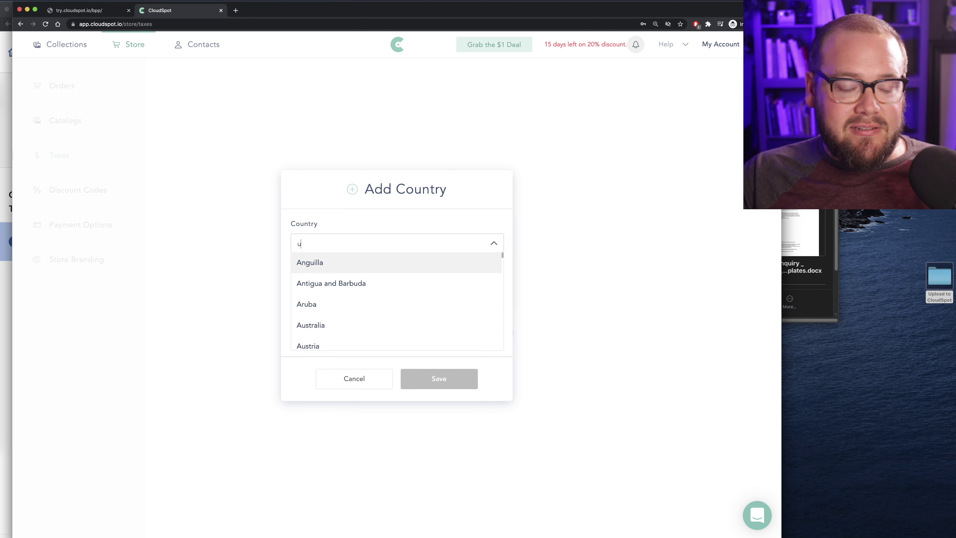
{"action": "type", "text": "nited"}
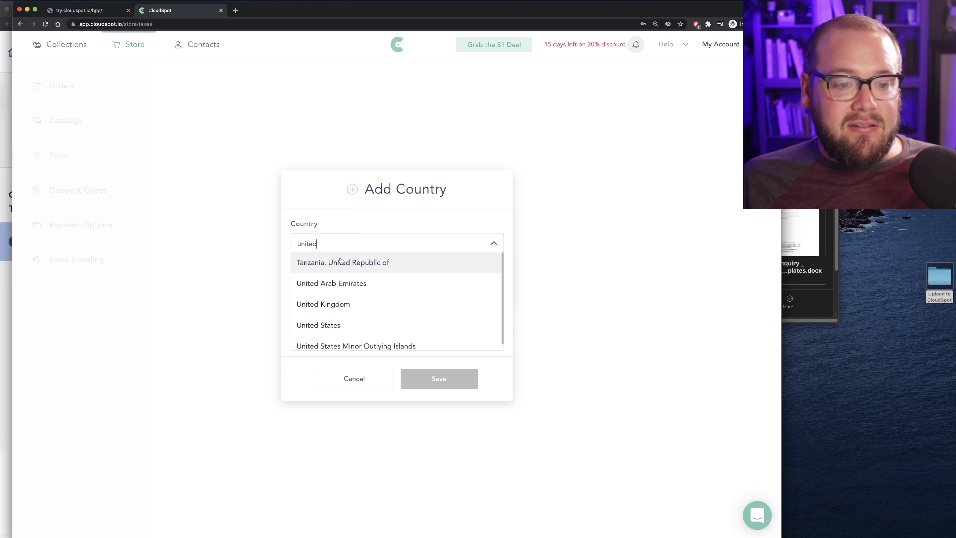
{"action": "left_click", "coordinate": [346, 325]}
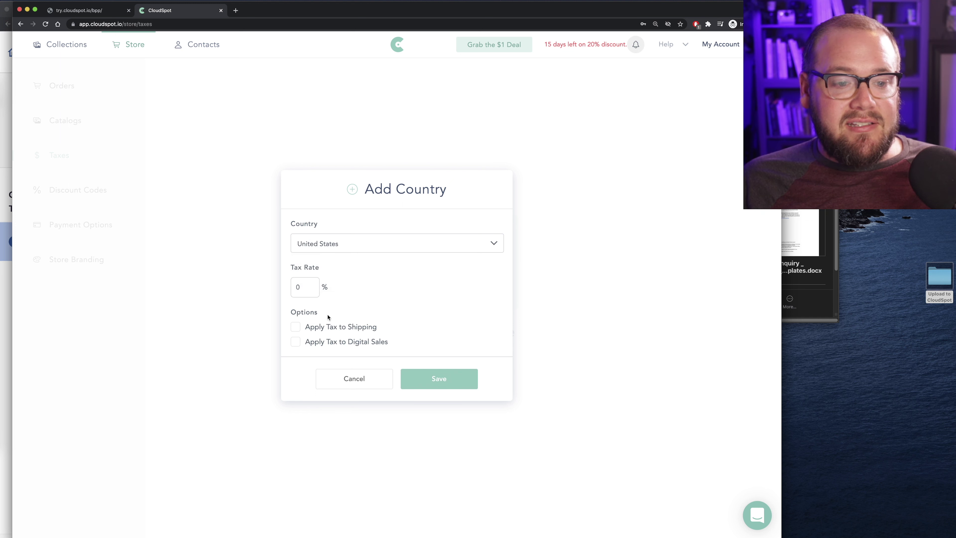
{"action": "left_click", "coordinate": [304, 289]}
{"action": "double_click", "coordinate": [295, 287]}
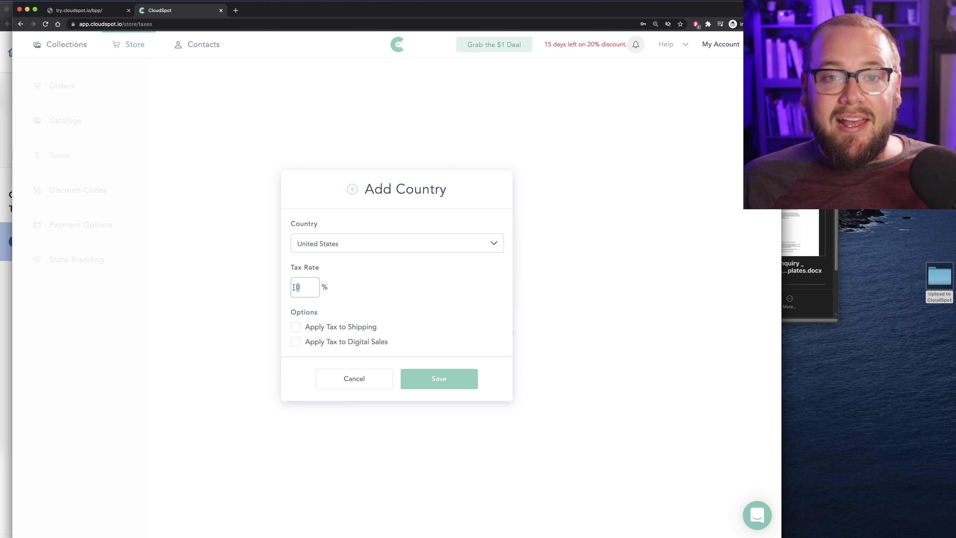
{"action": "type", "text": "7"}
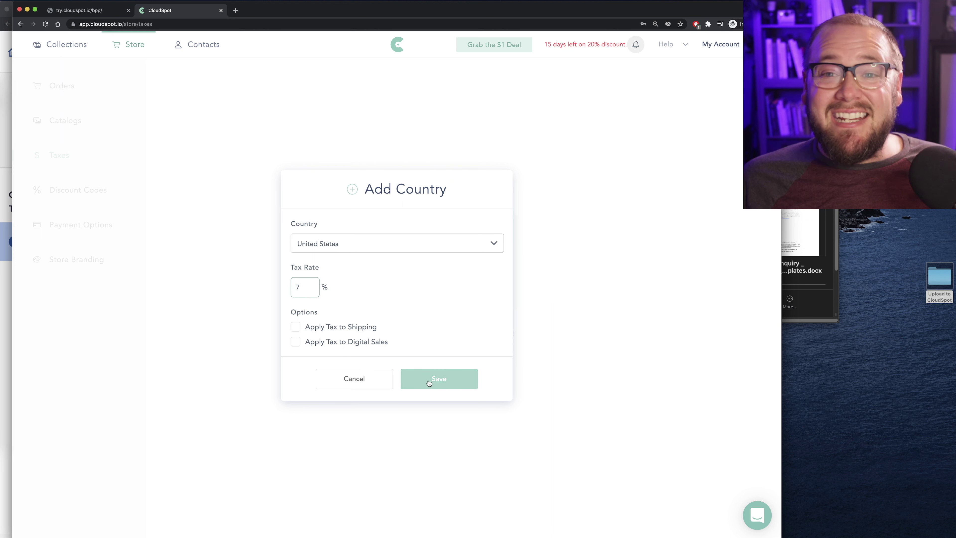
{"action": "left_click", "coordinate": [428, 383]}
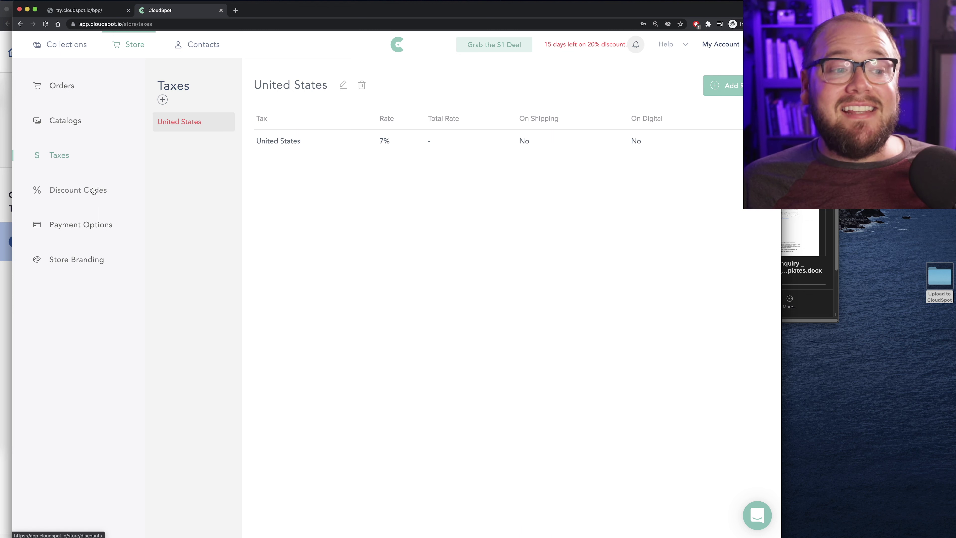
Open Discount Codes, get past the payment-method prompt, and start a new discount code
{"action": "left_click", "coordinate": [92, 190]}
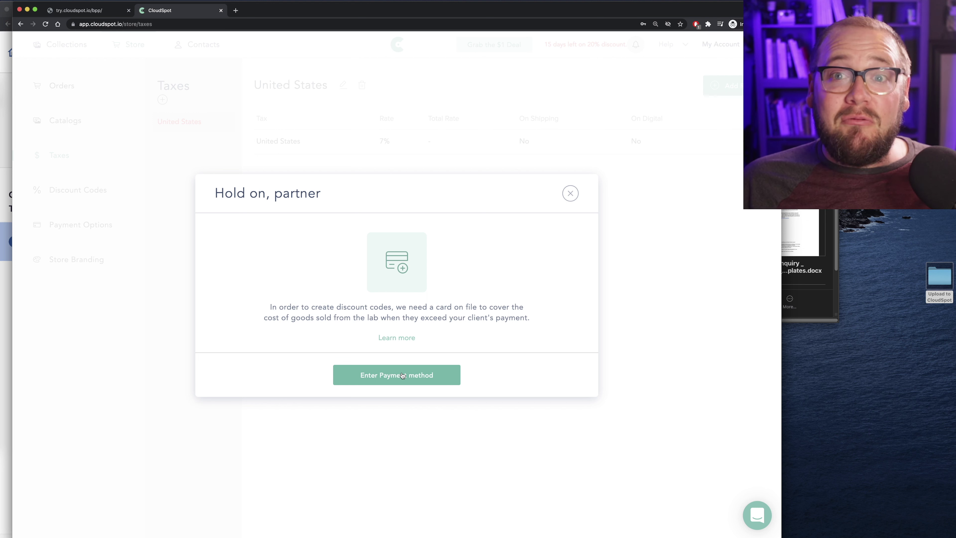
{"action": "left_click", "coordinate": [402, 375]}
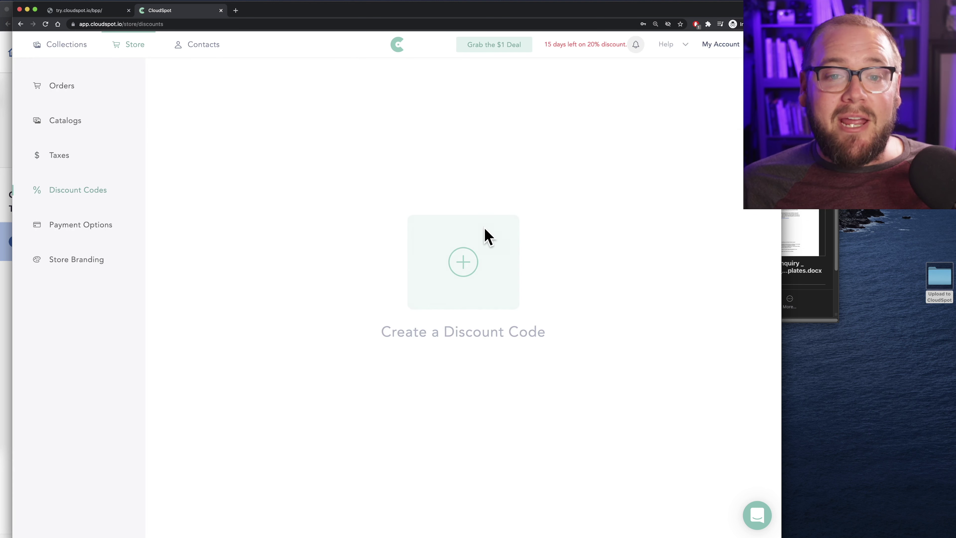
{"action": "left_click", "coordinate": [464, 263]}
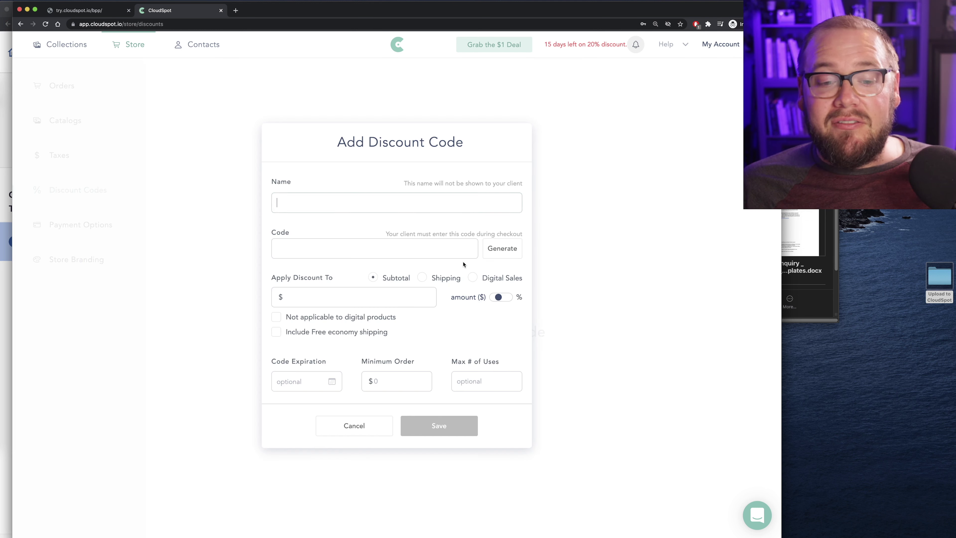
Name the discount 'Holiday Print Promo' and set its code to HappyHolidays25
{"action": "left_click", "coordinate": [306, 205]}
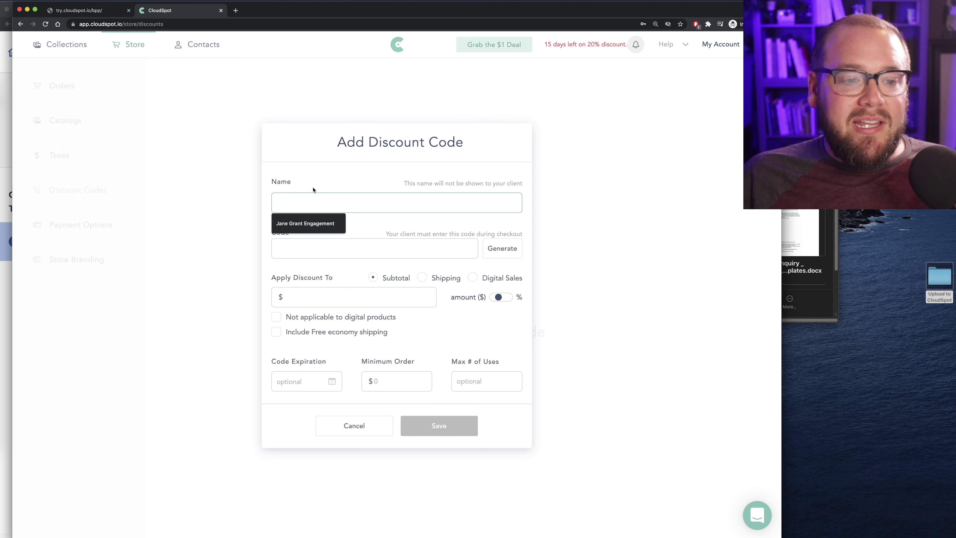
{"action": "type", "text": "Hol"}
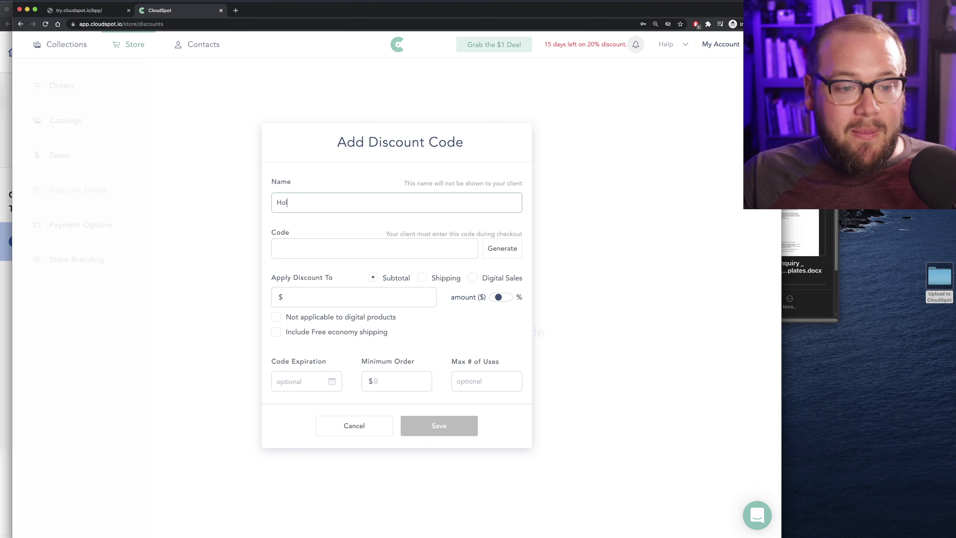
{"action": "type", "text": "iday Pri"}
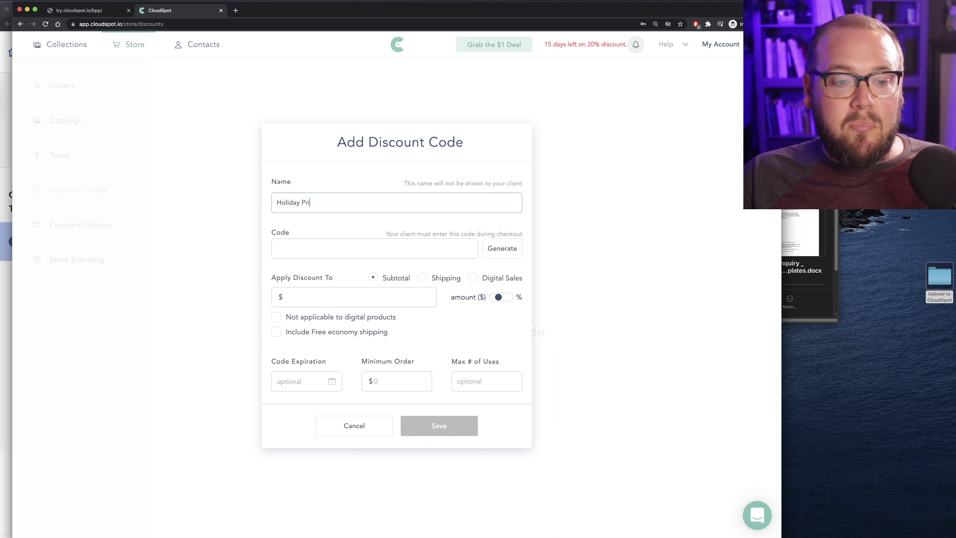
{"action": "type", "text": "nt Promo"}
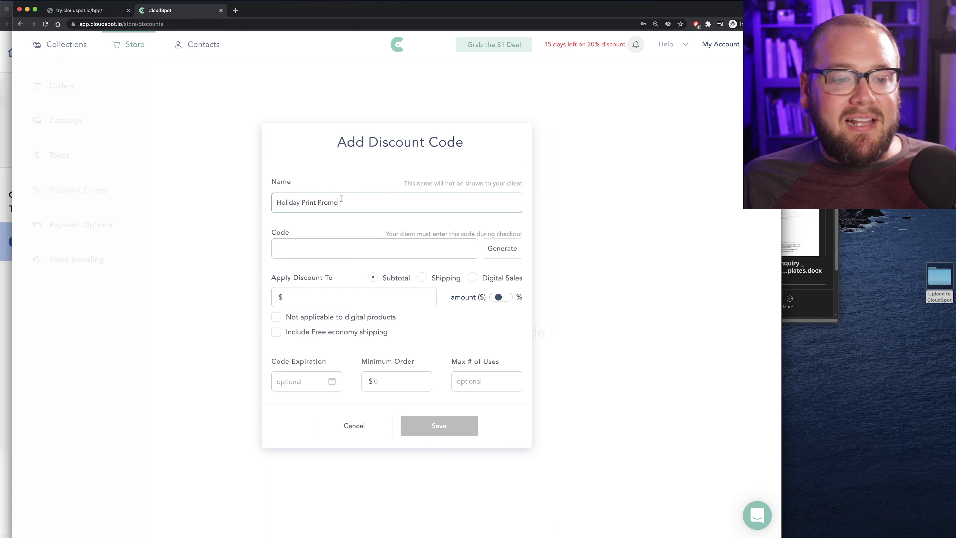
{"action": "left_click", "coordinate": [301, 249]}
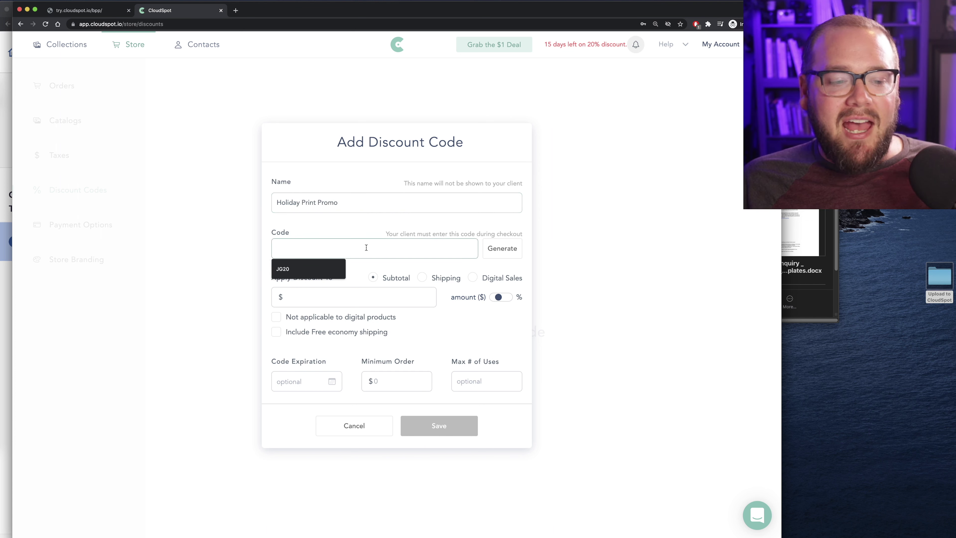
{"action": "left_click", "coordinate": [498, 248]}
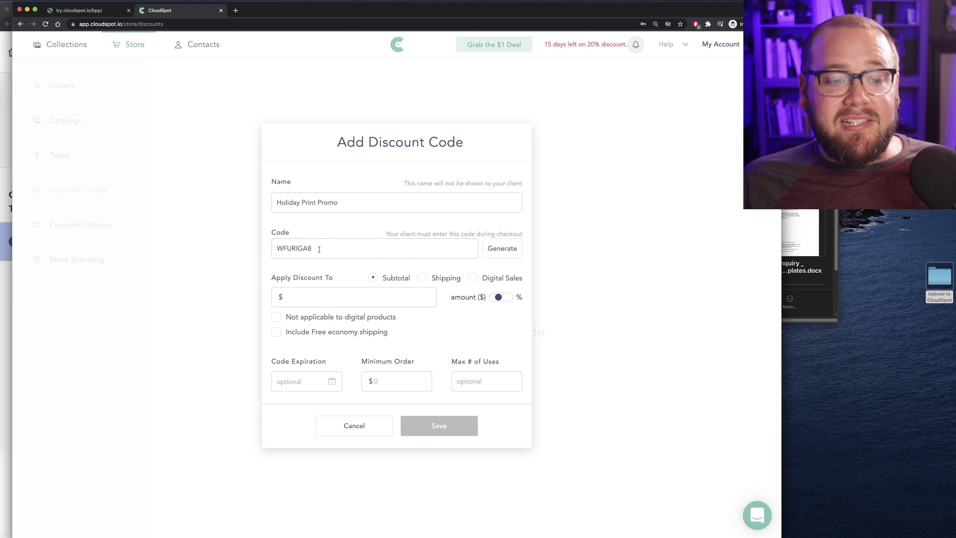
{"action": "left_click_drag", "start_coordinate": [321, 245], "coordinate": [257, 244]}
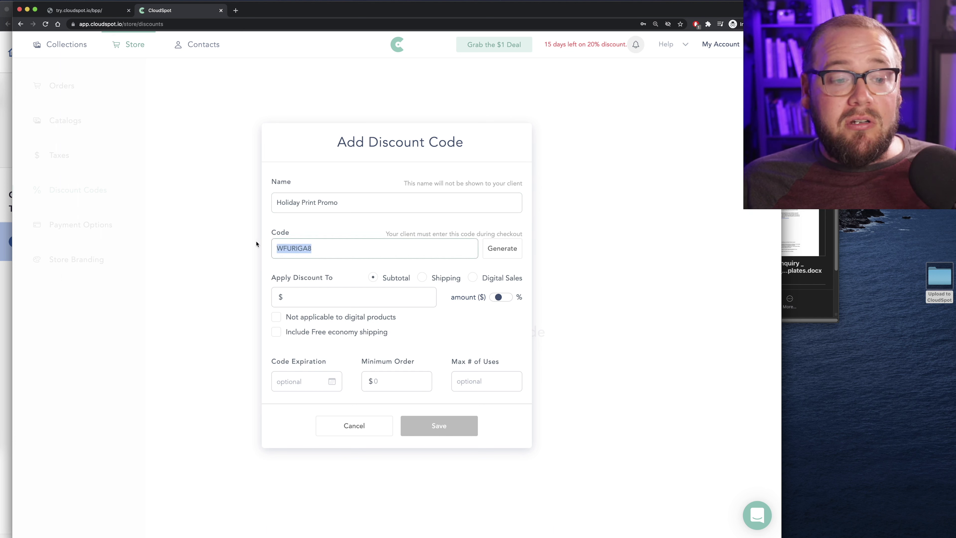
{"action": "type", "text": "HappyHolidays25"}
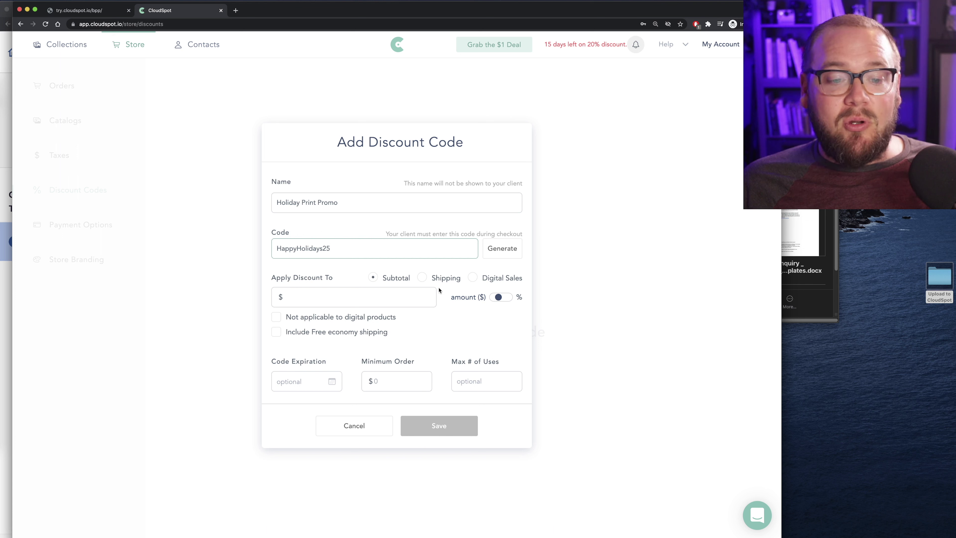
Make it 25% off, exclude digital products, expire 03/11/2022, require a $20 minimum, and save
{"action": "left_click", "coordinate": [325, 299]}
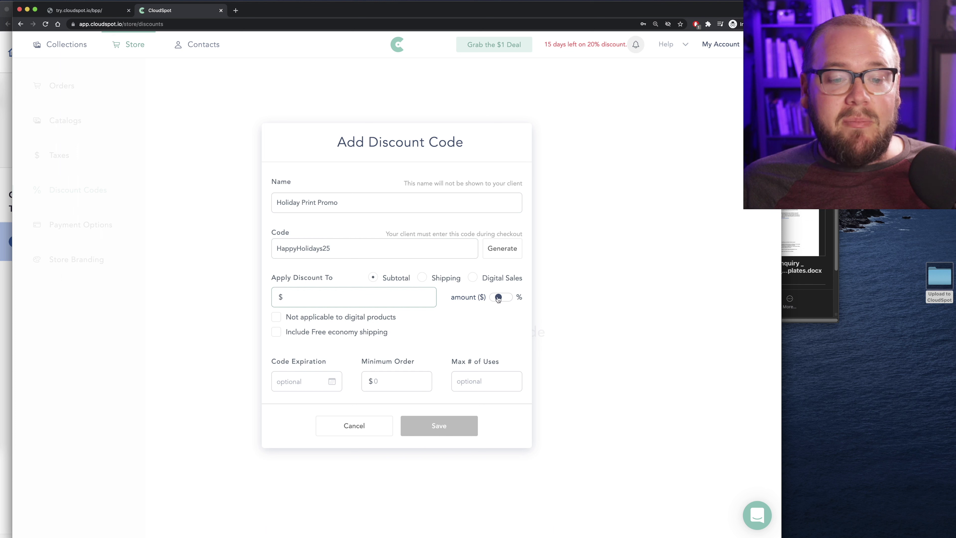
{"action": "left_click", "coordinate": [501, 297]}
{"action": "left_click", "coordinate": [326, 298]}
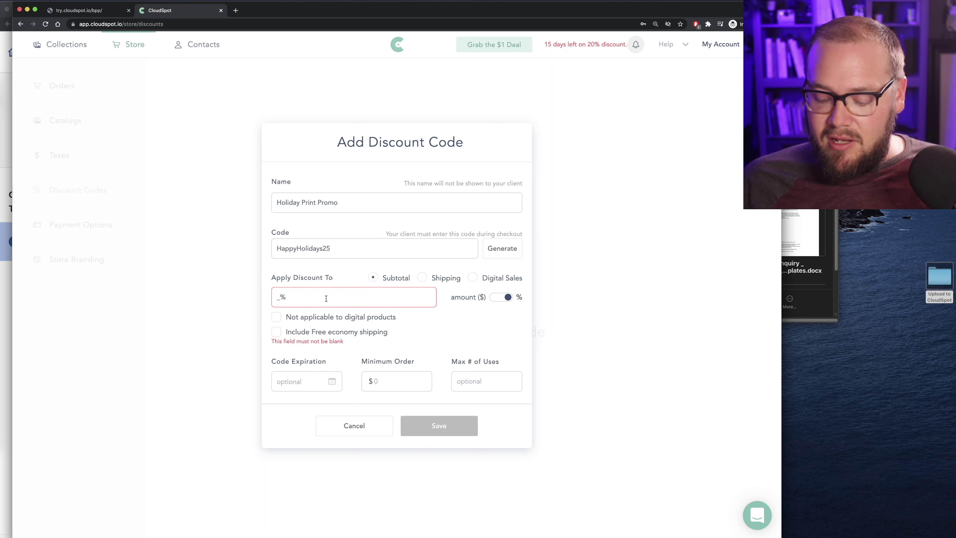
{"action": "type", "text": "25"}
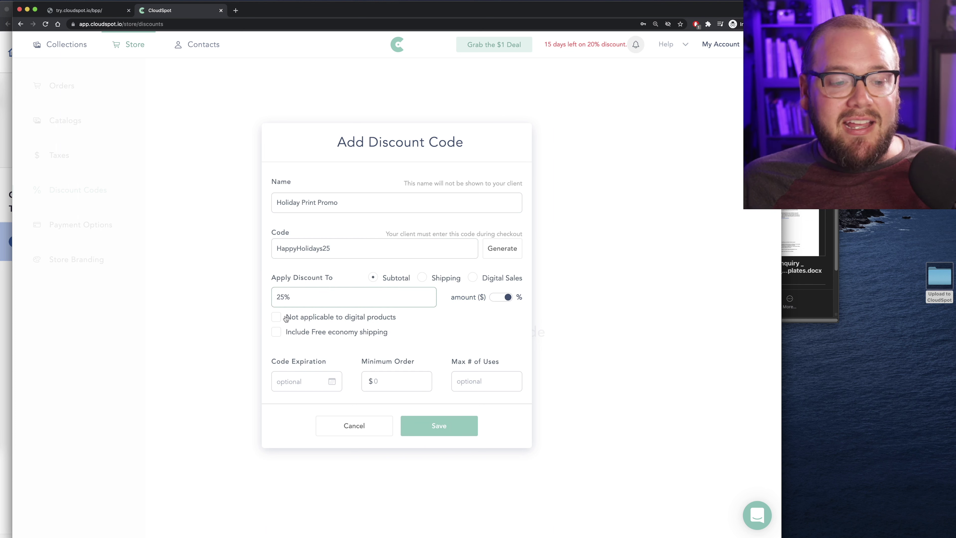
{"action": "left_click", "coordinate": [277, 317]}
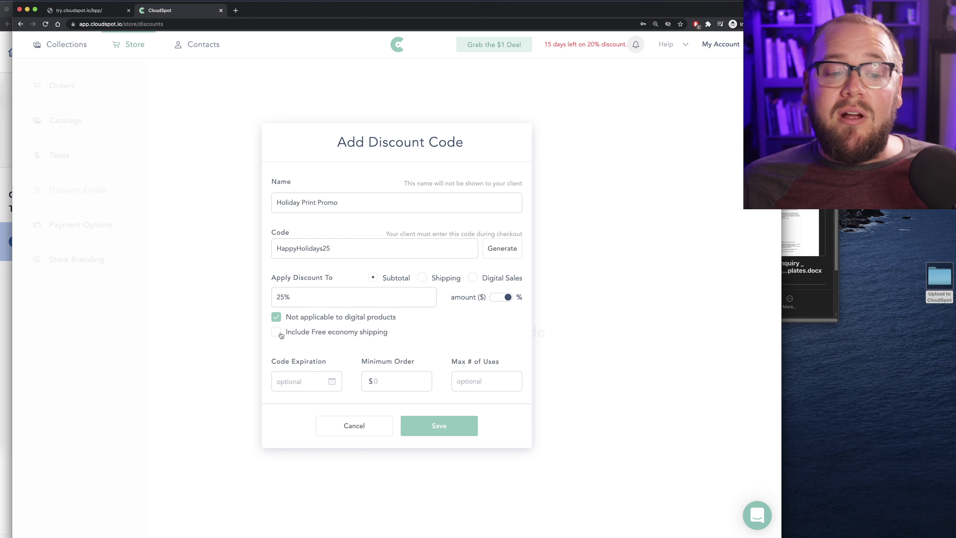
{"action": "left_click", "coordinate": [324, 385]}
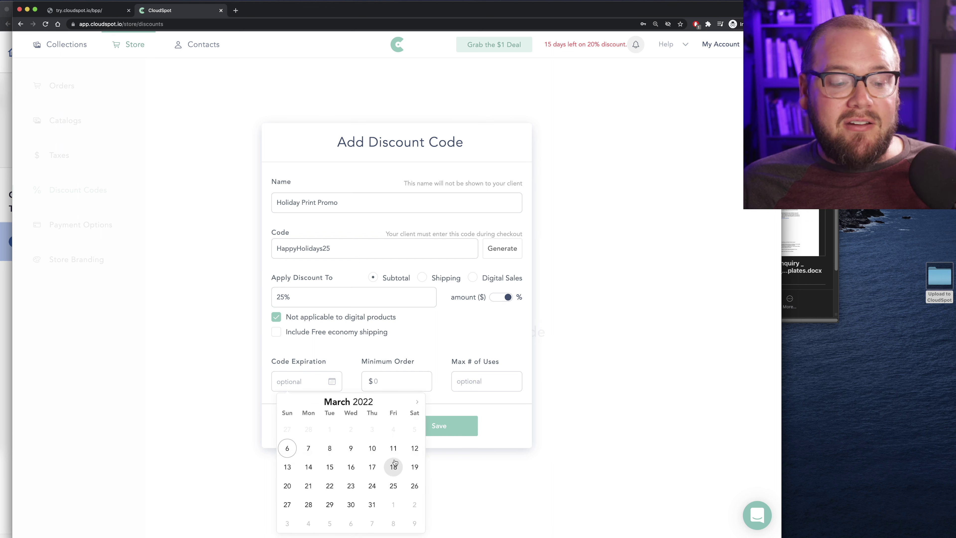
{"action": "left_click", "coordinate": [393, 448]}
{"action": "left_click", "coordinate": [372, 379]}
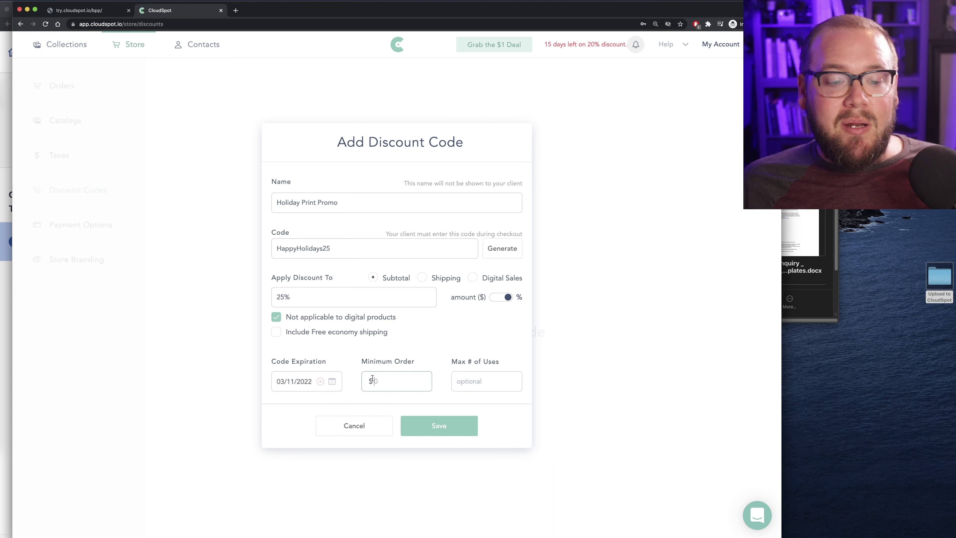
{"action": "type", "text": "20."}
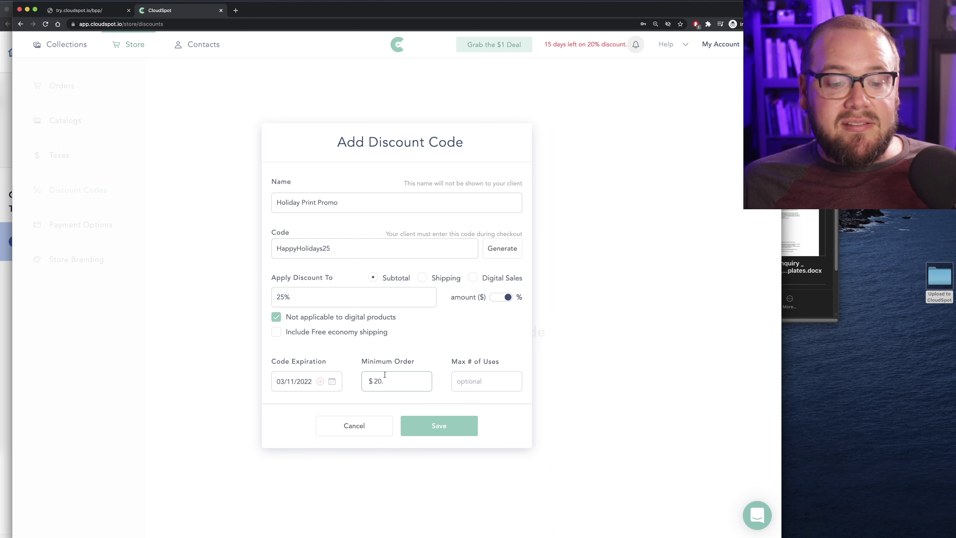
{"action": "left_click", "coordinate": [441, 429]}
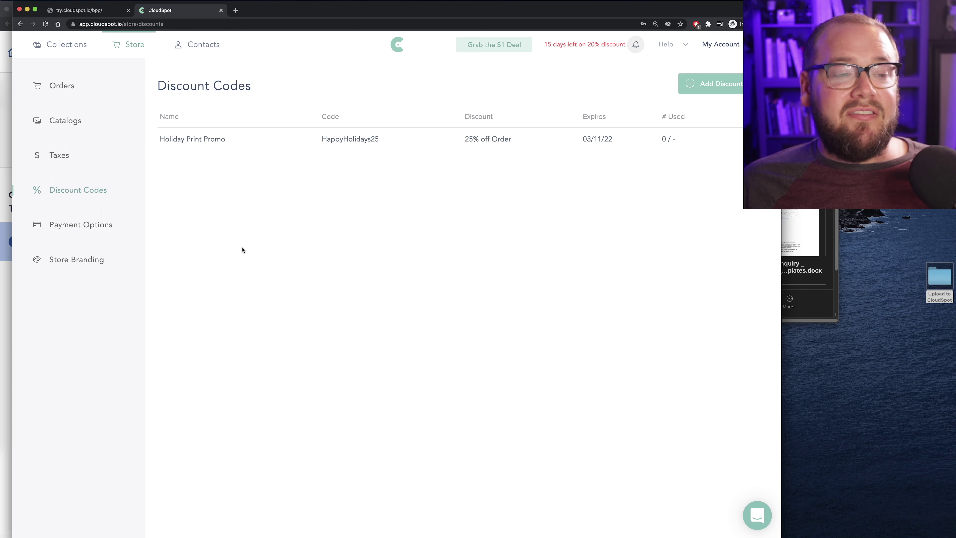
Create a new collection titled for the couple's Engagement Session, tagged Engagement and 2022
{"action": "left_click", "coordinate": [71, 45]}
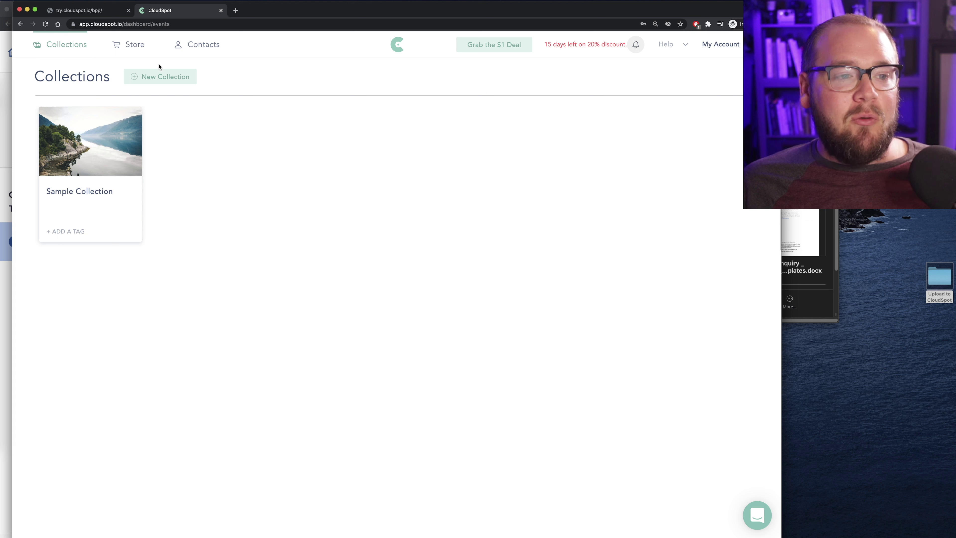
{"action": "left_click", "coordinate": [163, 80]}
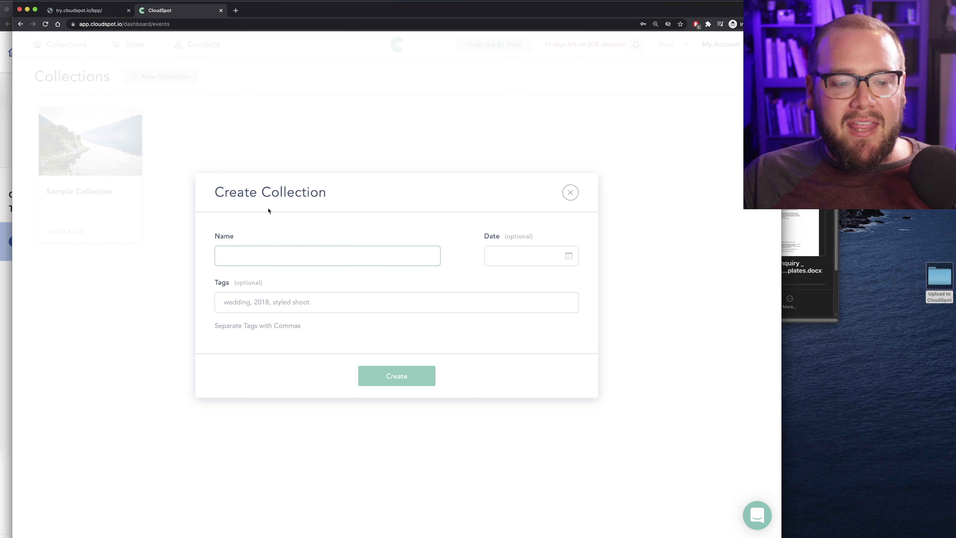
{"action": "type", "text": "Sam"}
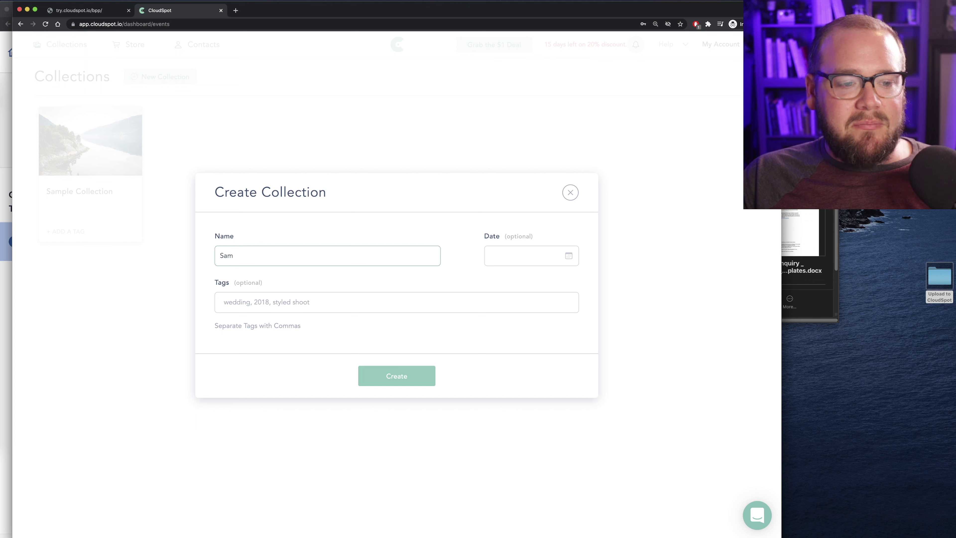
{"action": "type", "text": " & Ma"}
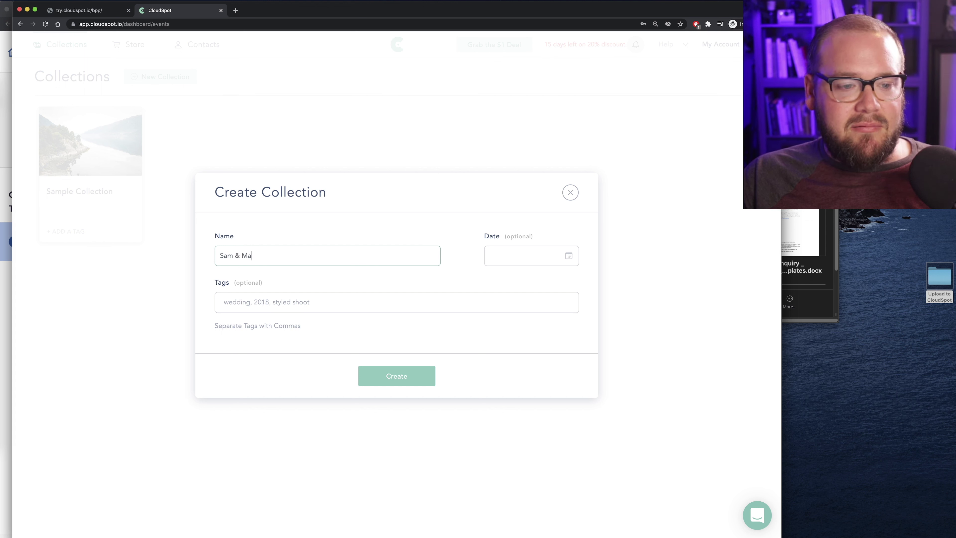
{"action": "type", "text": "ry Engagement Session"}
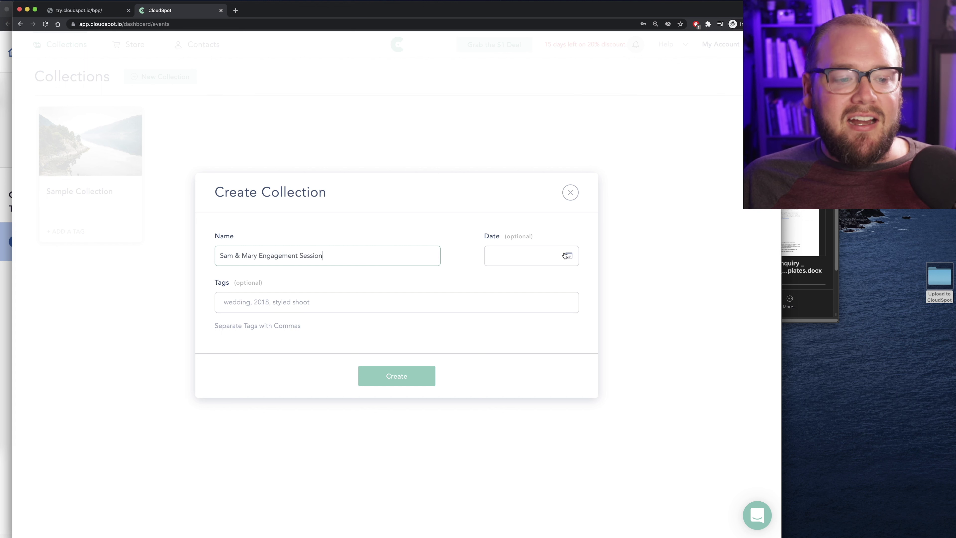
{"action": "left_click", "coordinate": [241, 303]}
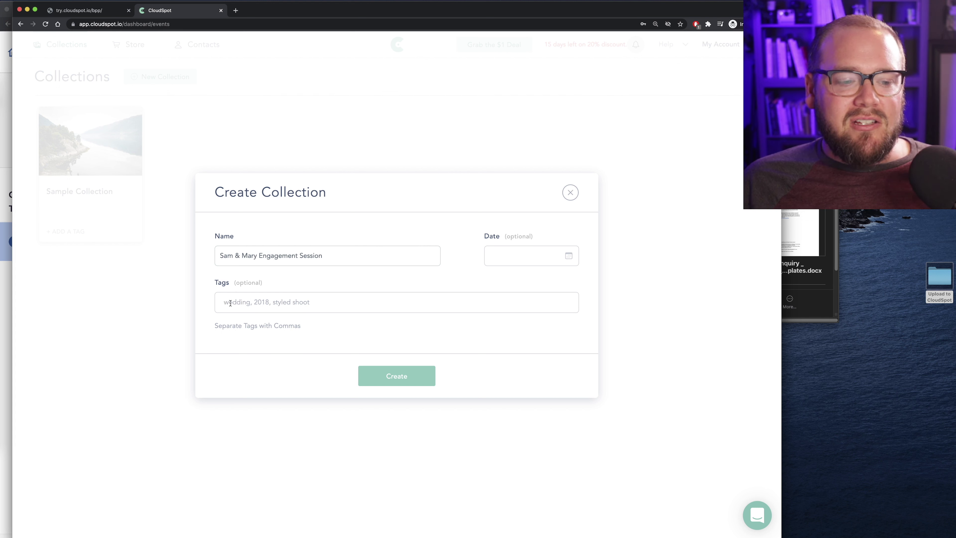
{"action": "type", "text": "E"}
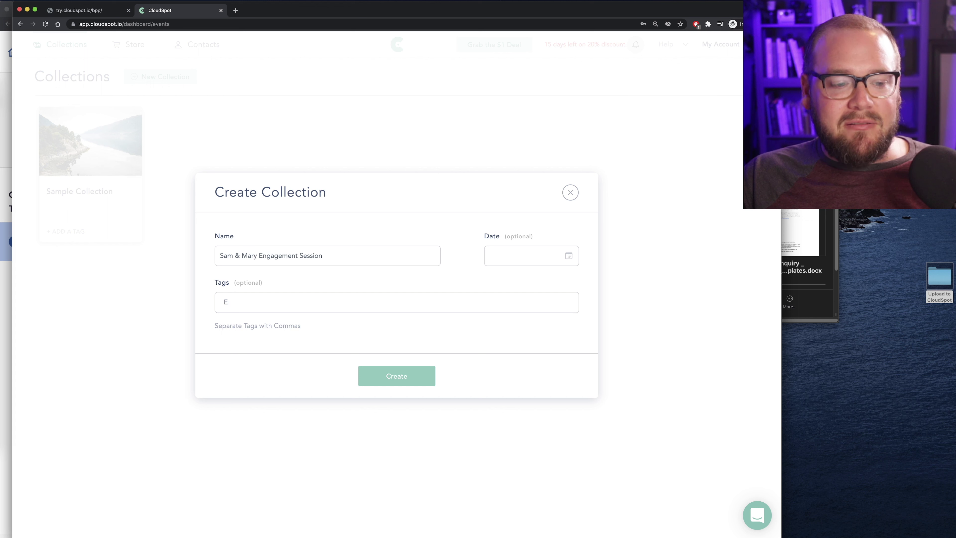
{"action": "type", "text": "ngagement"}
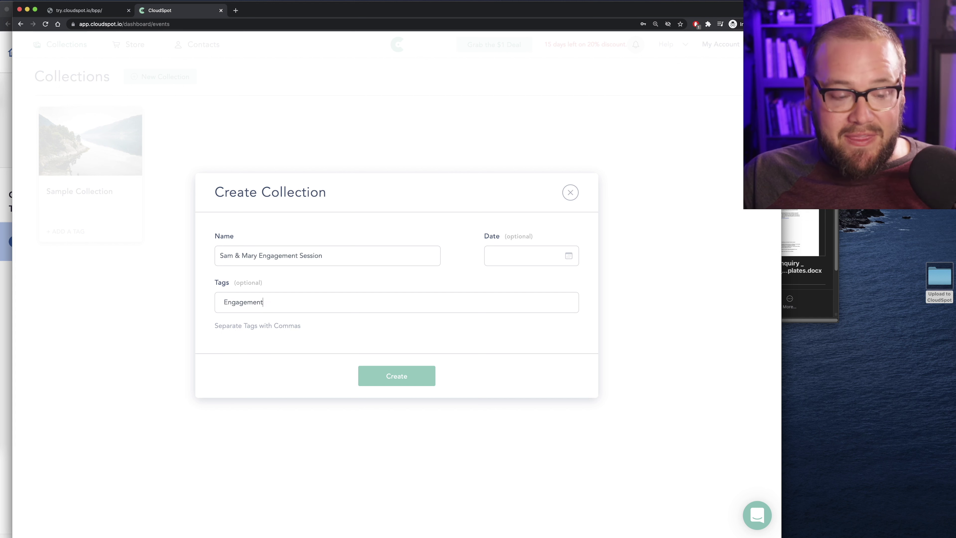
{"action": "key", "text": "Return"}
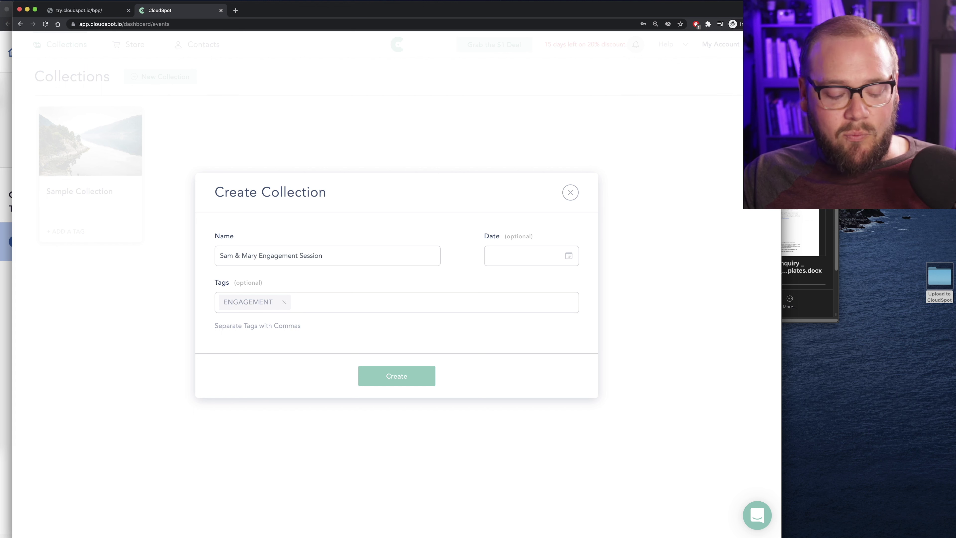
{"action": "type", "text": "2022"}
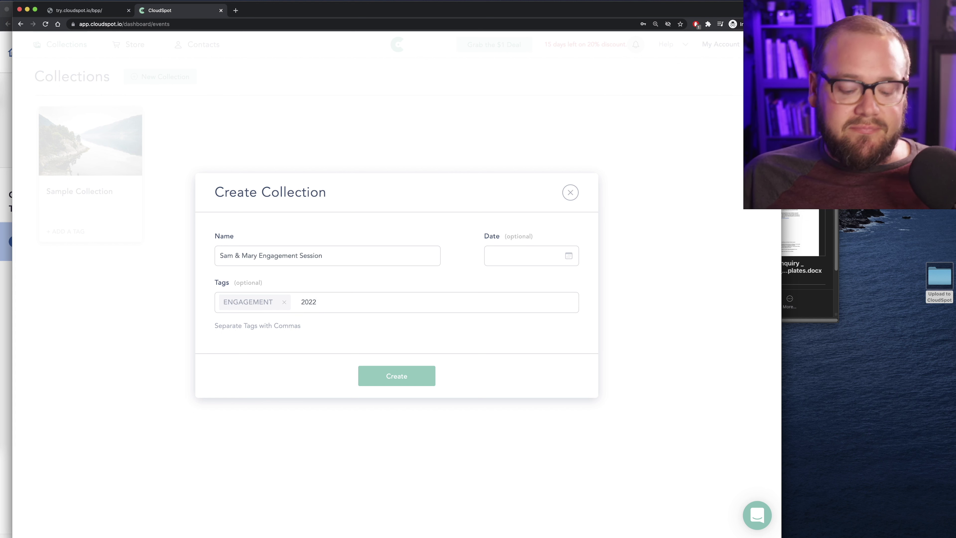
{"action": "key", "text": "comma"}
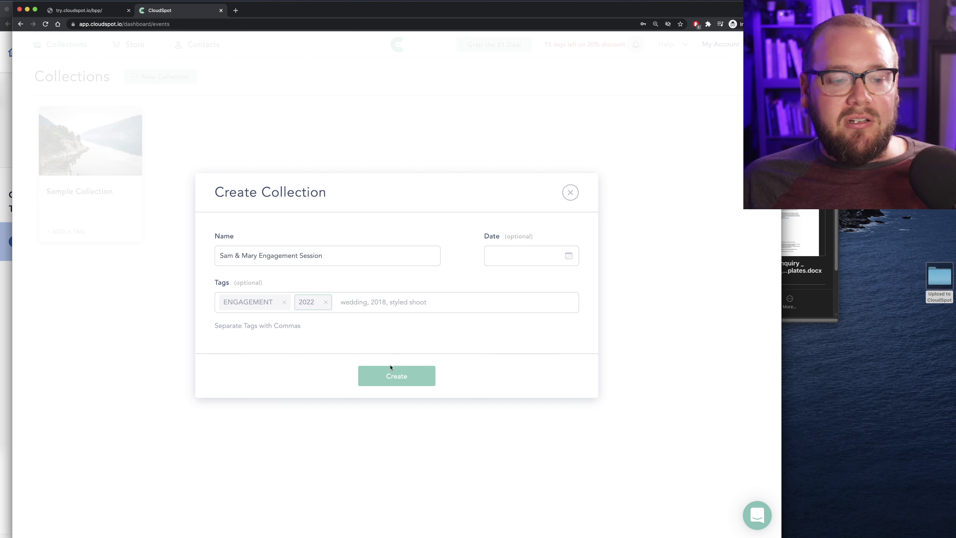
{"action": "left_click", "coordinate": [390, 368]}
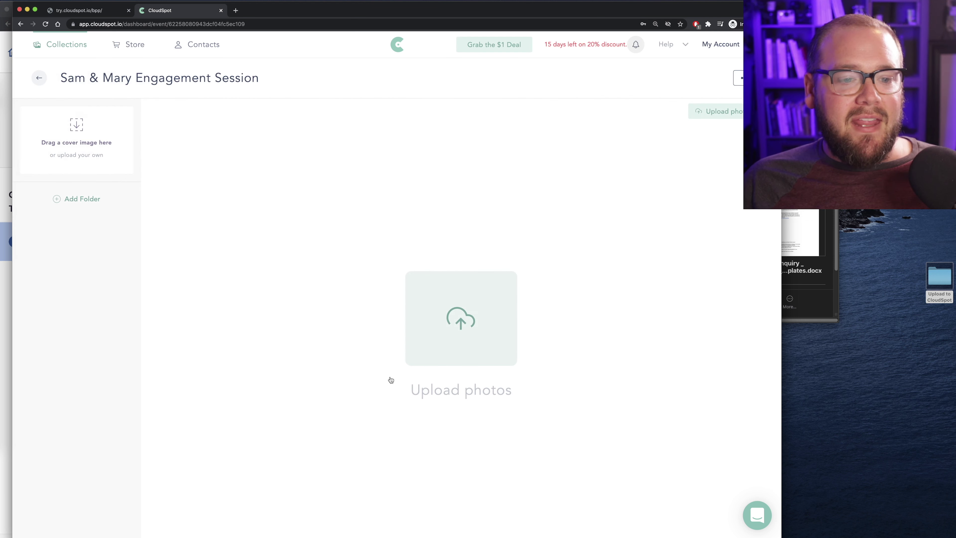
{"action": "left_click", "coordinate": [457, 316]}
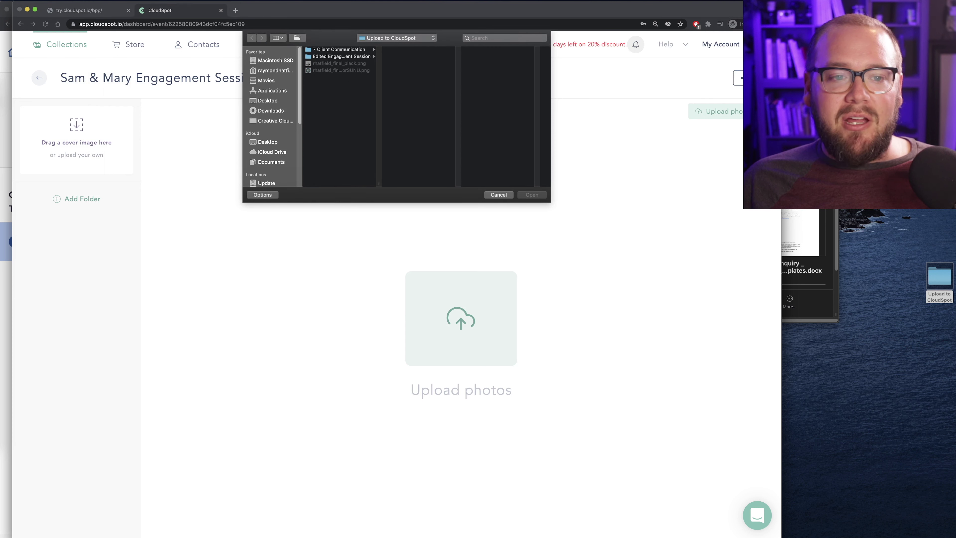
{"action": "left_click", "coordinate": [348, 57]}
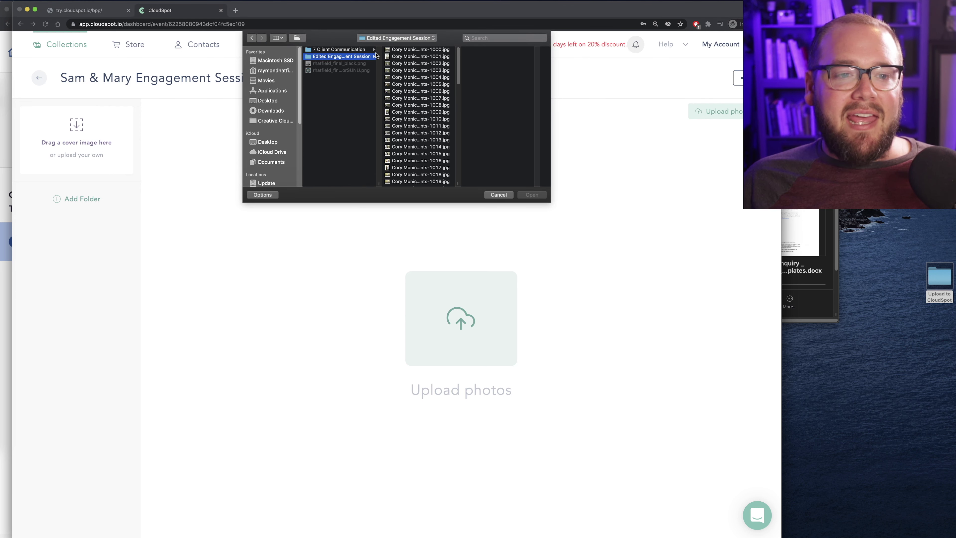
{"action": "left_click", "coordinate": [417, 71]}
{"action": "key", "text": "super+a"}
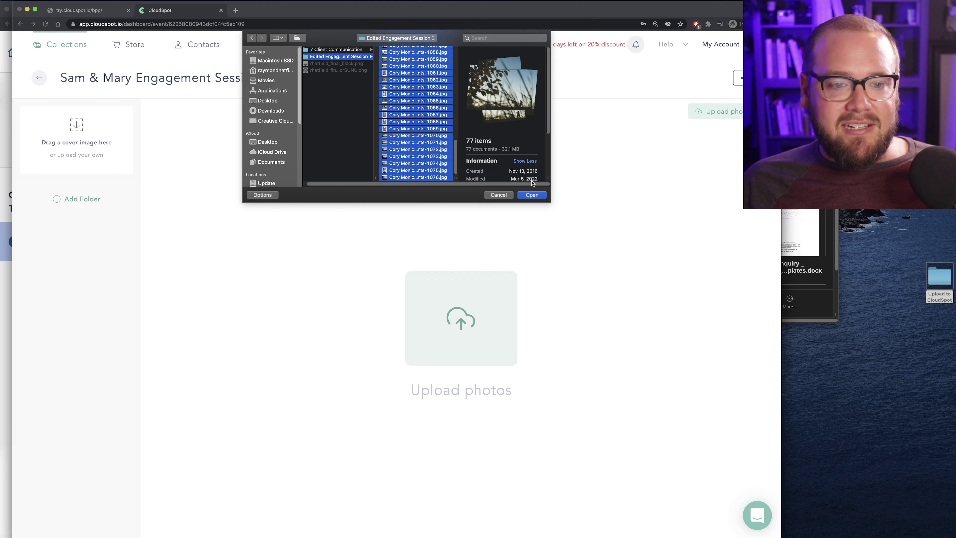
{"action": "left_click", "coordinate": [532, 196]}
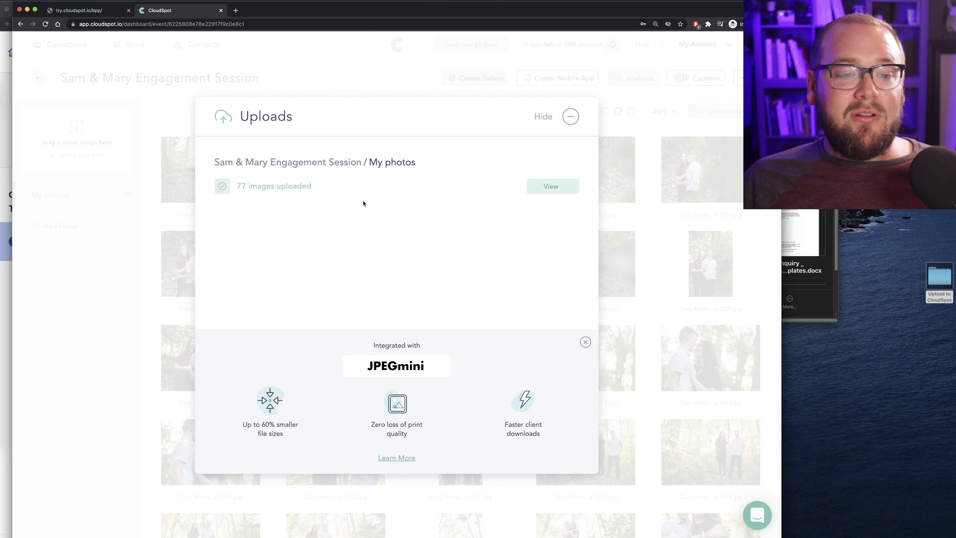
{"action": "left_click", "coordinate": [552, 191]}
{"action": "scroll", "coordinate": [492, 247], "scroll_direction": "down", "scroll_amount": 4}
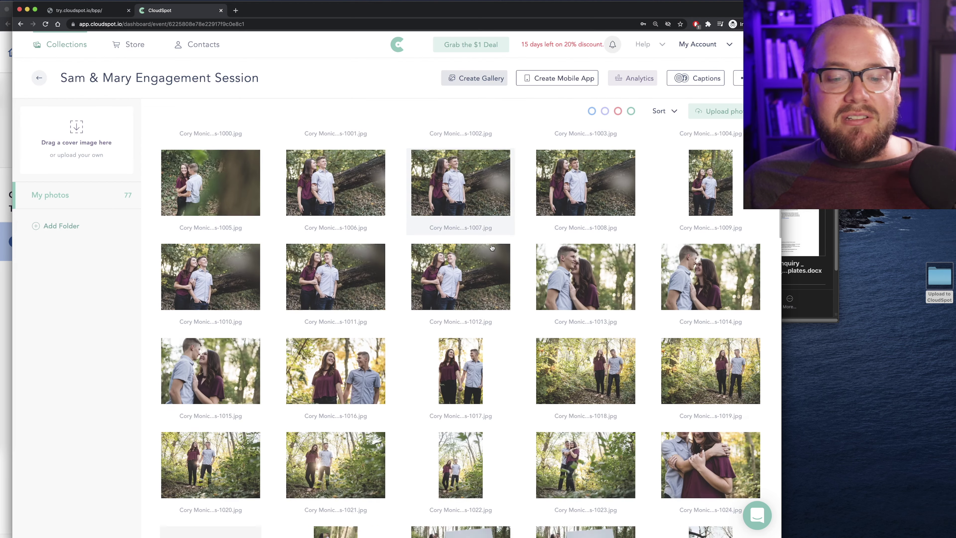
{"action": "scroll", "coordinate": [491, 247], "scroll_direction": "down", "scroll_amount": 10}
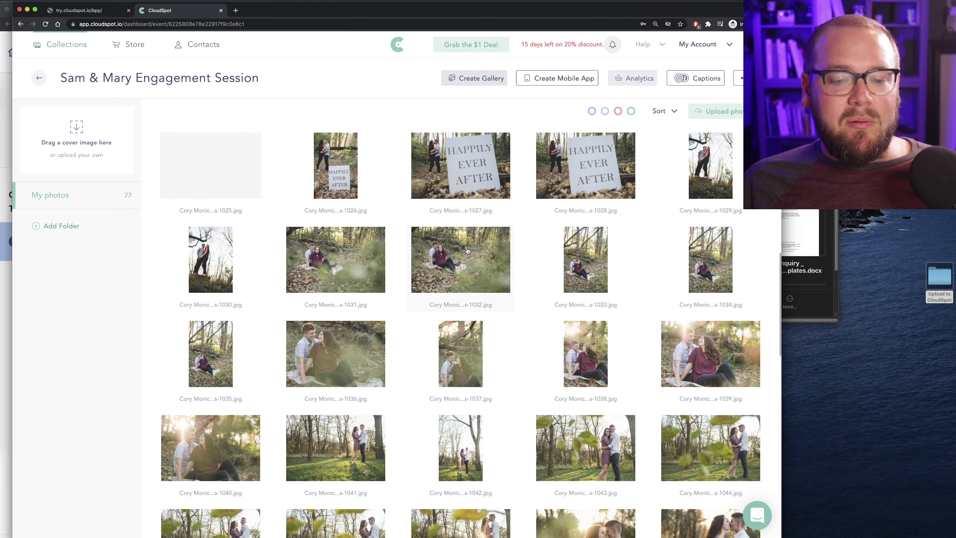
{"action": "scroll", "coordinate": [498, 259], "scroll_direction": "down", "scroll_amount": 6}
{"action": "scroll", "coordinate": [498, 260], "scroll_direction": "down", "scroll_amount": 4}
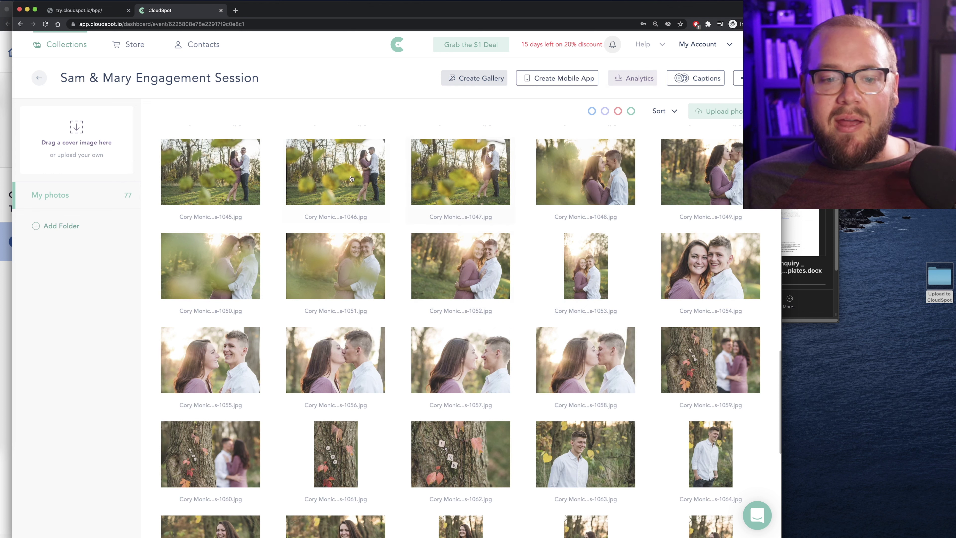
{"action": "scroll", "coordinate": [541, 347], "scroll_direction": "up", "scroll_amount": 2}
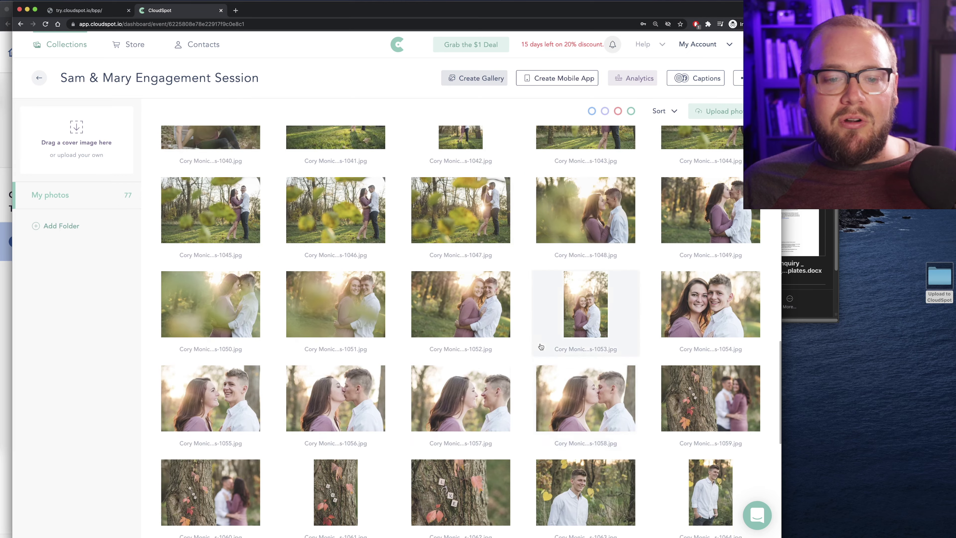
{"action": "scroll", "coordinate": [541, 347], "scroll_direction": "up", "scroll_amount": 15}
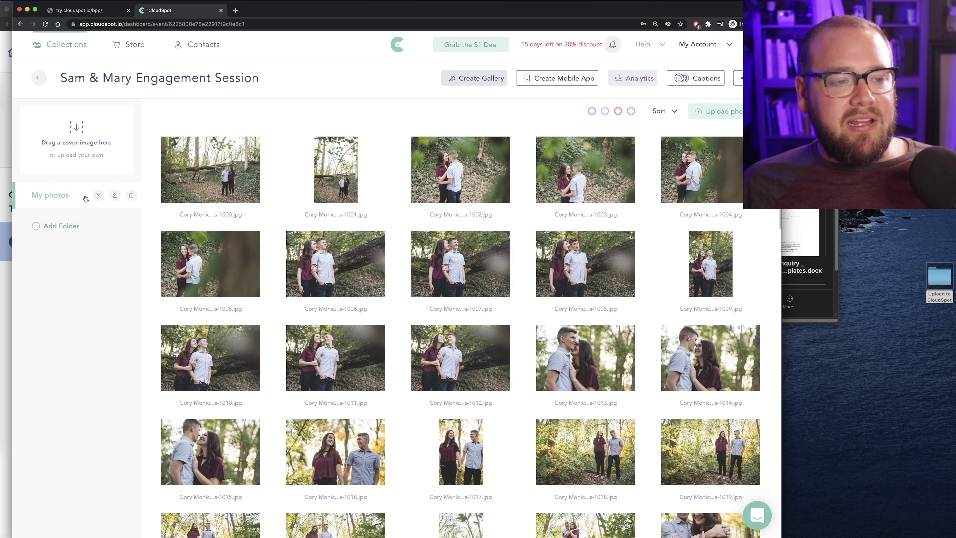
Rename the My photos folder to Part 1
{"action": "left_click", "coordinate": [115, 195]}
{"action": "mouse_move", "coordinate": [65, 197]}
{"action": "left_mouse_down"}
{"action": "mouse_move", "coordinate": [27, 198]}
{"action": "mouse_move", "coordinate": [52, 197]}
{"action": "left_mouse_up"}
{"action": "key", "text": "super+a"}
{"action": "type", "text": "Part 1"}
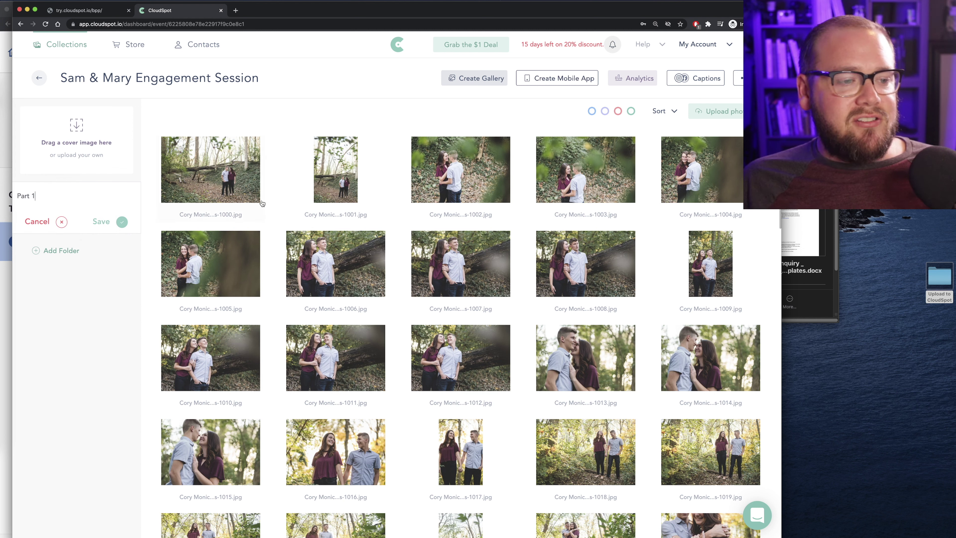
{"action": "left_click", "coordinate": [109, 221]}
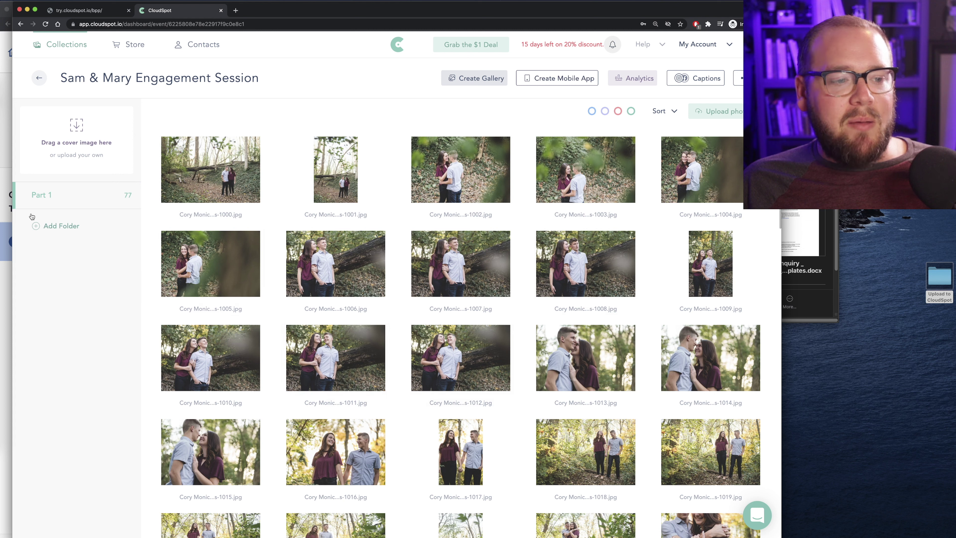
Add a new empty folder named Part 2, then go back to Part 1's photos
{"action": "left_click", "coordinate": [45, 226]}
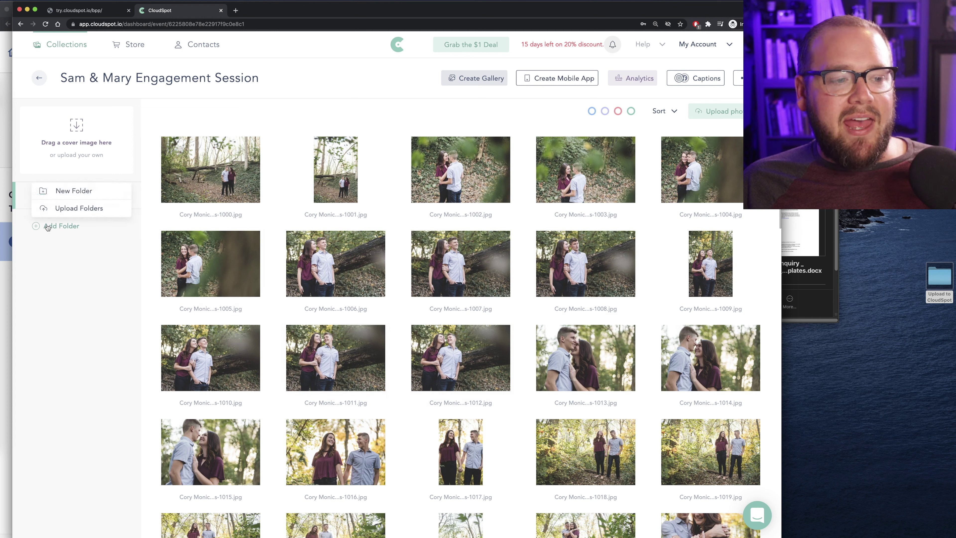
{"action": "left_click", "coordinate": [67, 259]}
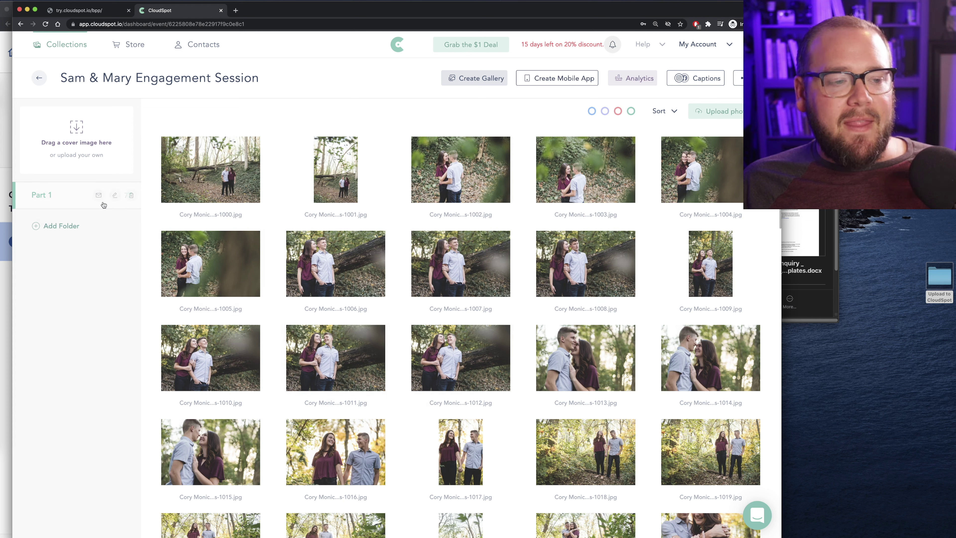
{"action": "left_click", "coordinate": [63, 226]}
{"action": "left_click", "coordinate": [68, 189]}
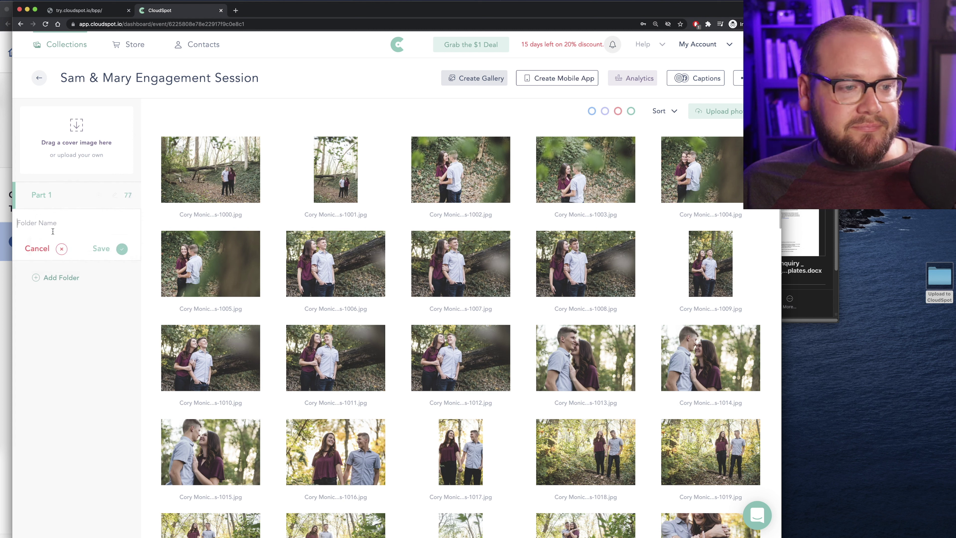
{"action": "type", "text": "Part"}
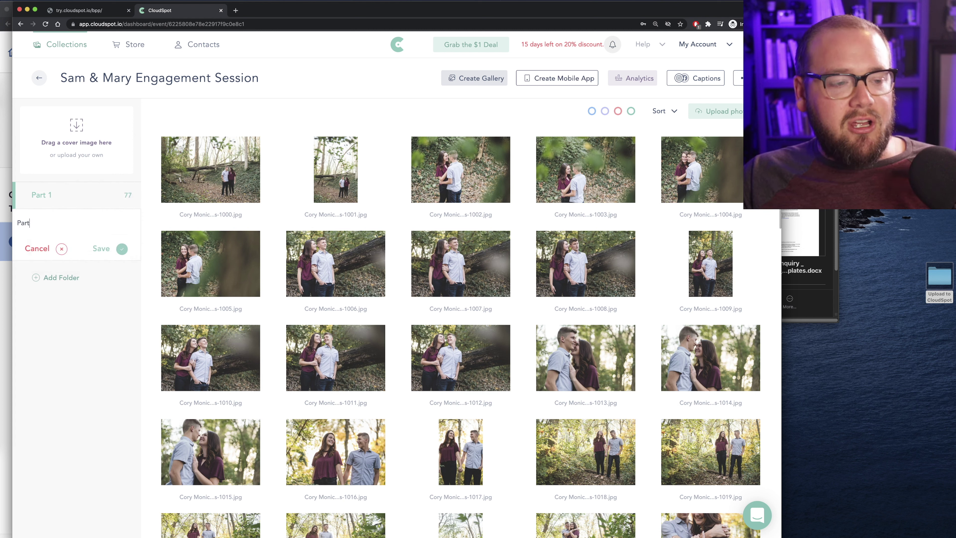
{"action": "type", "text": " 2"}
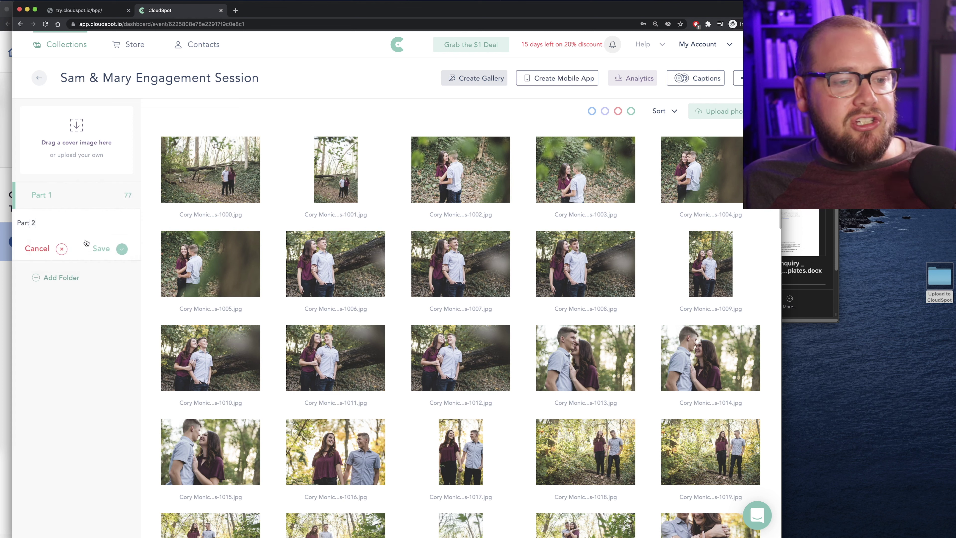
{"action": "left_click", "coordinate": [104, 248]}
{"action": "mouse_move", "coordinate": [109, 220]}
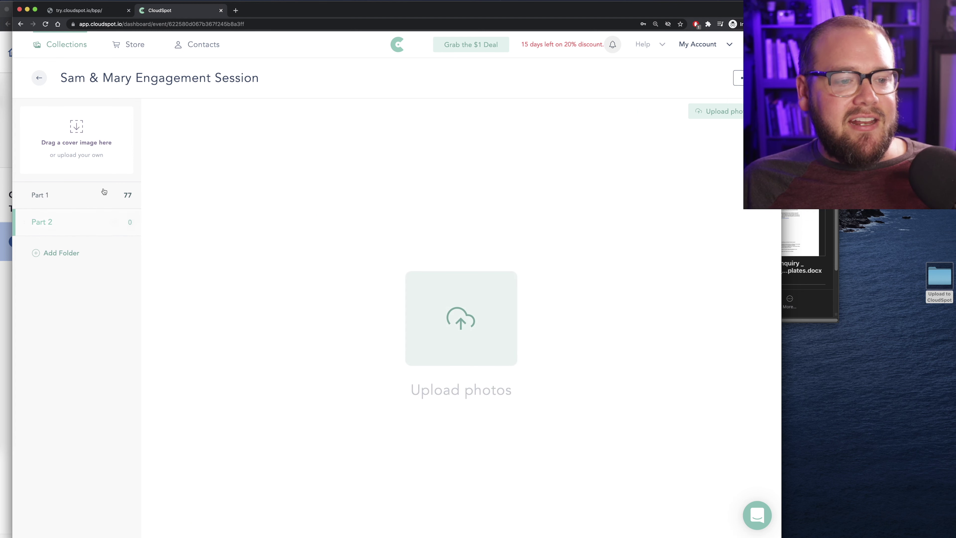
{"action": "left_click", "coordinate": [61, 196]}
Select photos 1041 through 1076 in Part 1 and move all 36 into Part 2
{"action": "scroll", "coordinate": [570, 316], "scroll_direction": "down", "scroll_amount": 10}
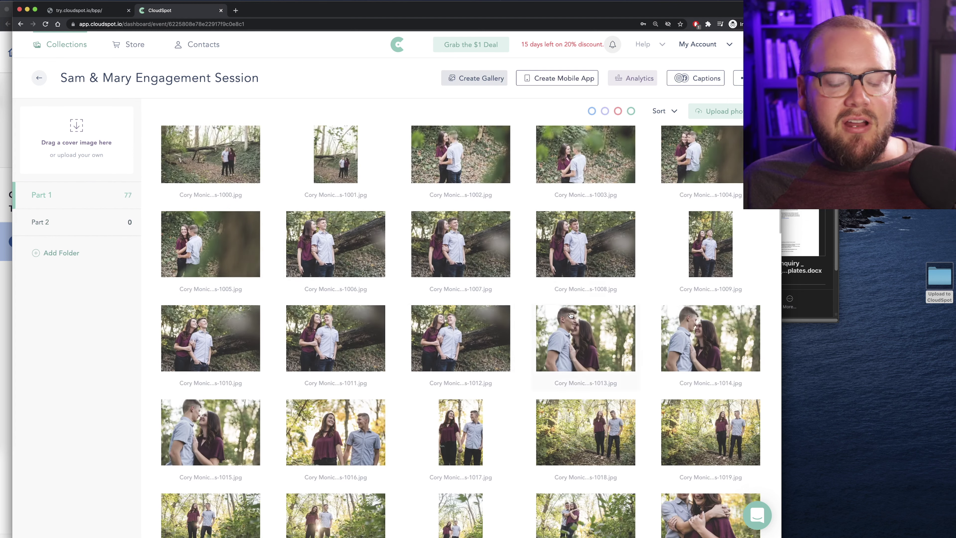
{"action": "scroll", "coordinate": [570, 315], "scroll_direction": "down", "scroll_amount": 6}
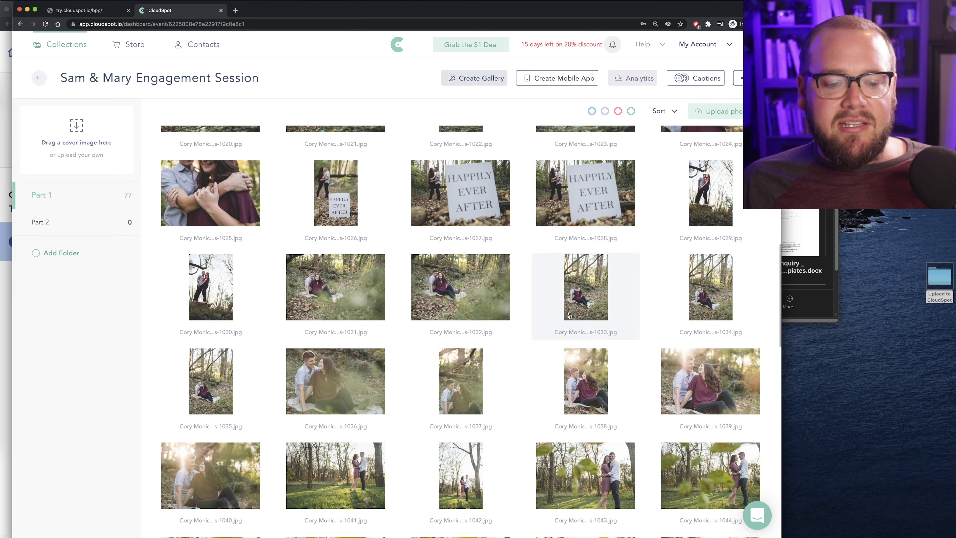
{"action": "scroll", "coordinate": [371, 276], "scroll_direction": "down", "scroll_amount": 1}
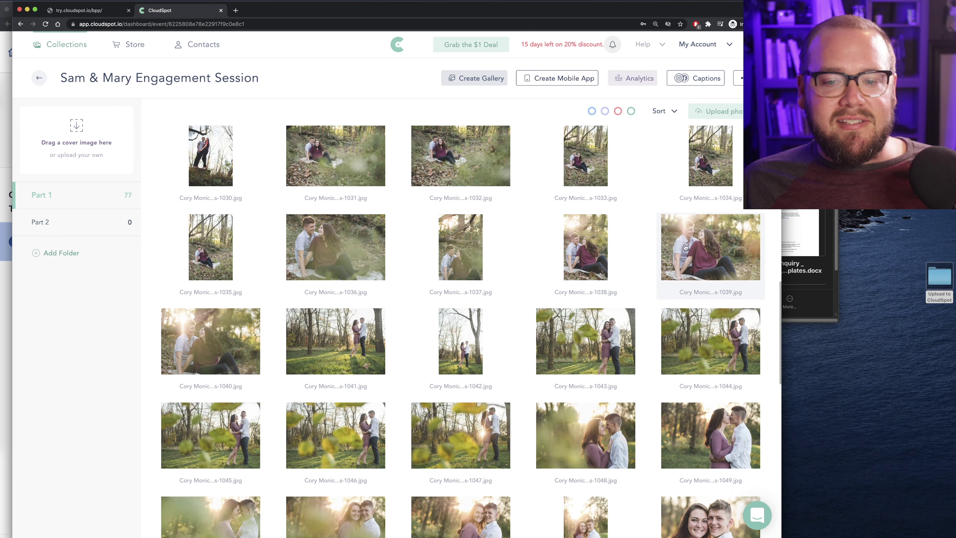
{"action": "left_click", "coordinate": [357, 332]}
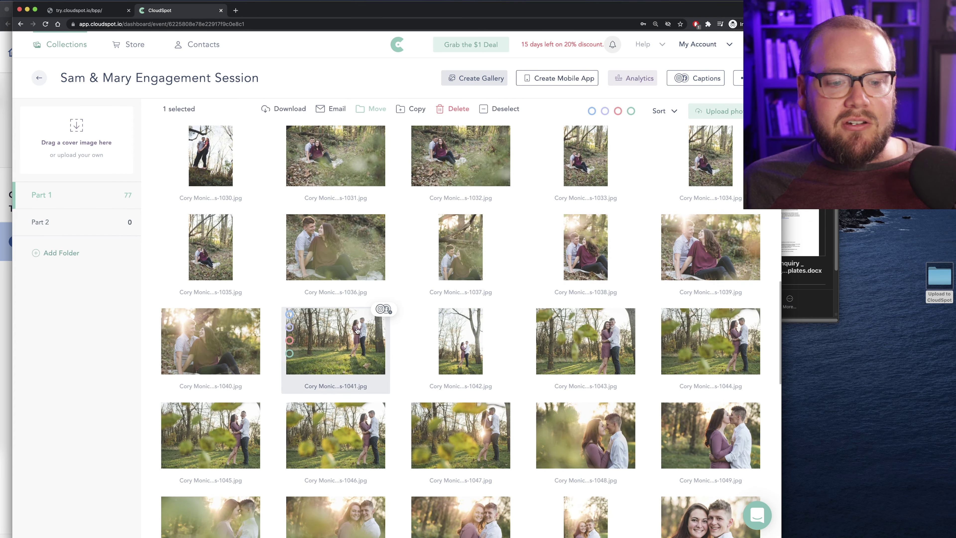
{"action": "scroll", "coordinate": [368, 341], "scroll_direction": "down", "scroll_amount": 1}
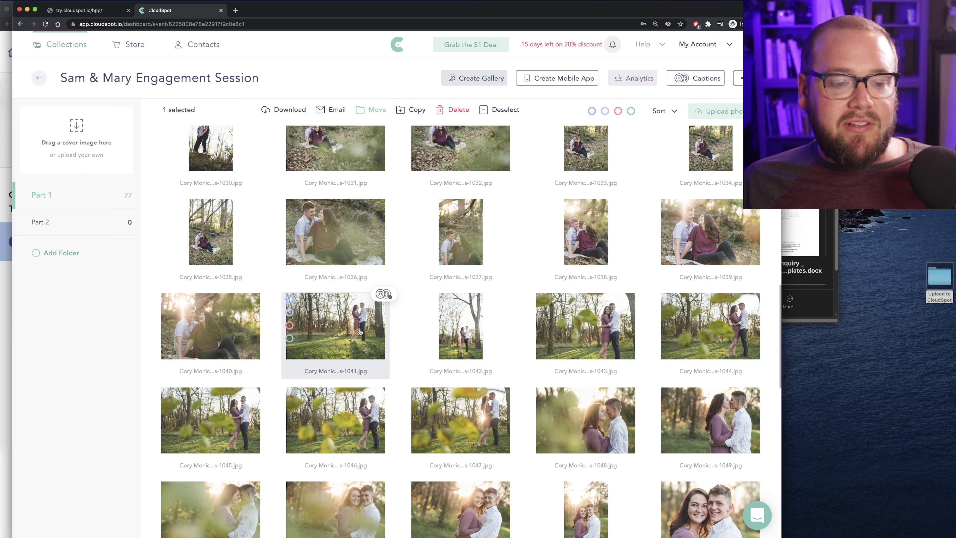
{"action": "scroll", "coordinate": [360, 307], "scroll_direction": "down", "scroll_amount": 15}
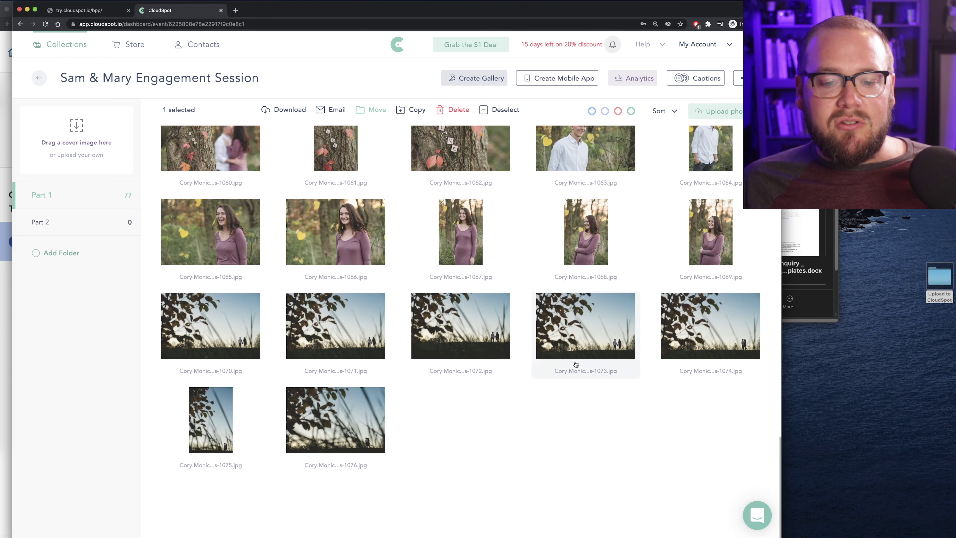
{"action": "left_click", "coordinate": [353, 422], "text": "shift"}
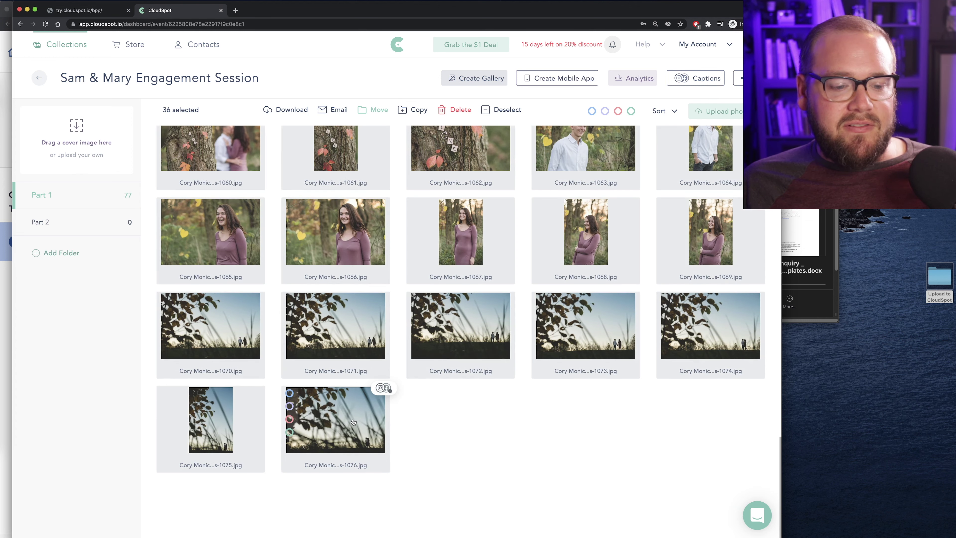
{"action": "left_click", "coordinate": [373, 110]}
{"action": "left_click", "coordinate": [380, 127]}
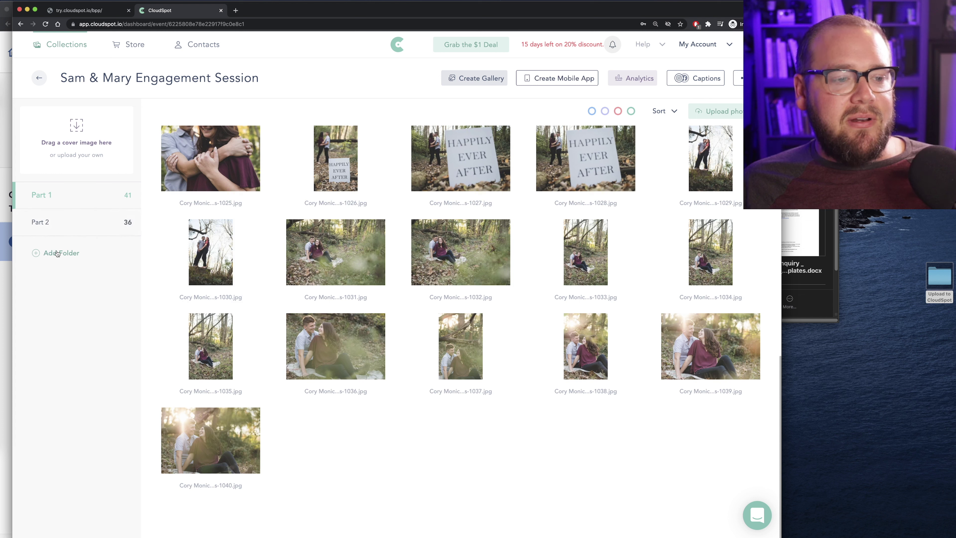
{"action": "scroll", "coordinate": [464, 349], "scroll_direction": "up", "scroll_amount": 10}
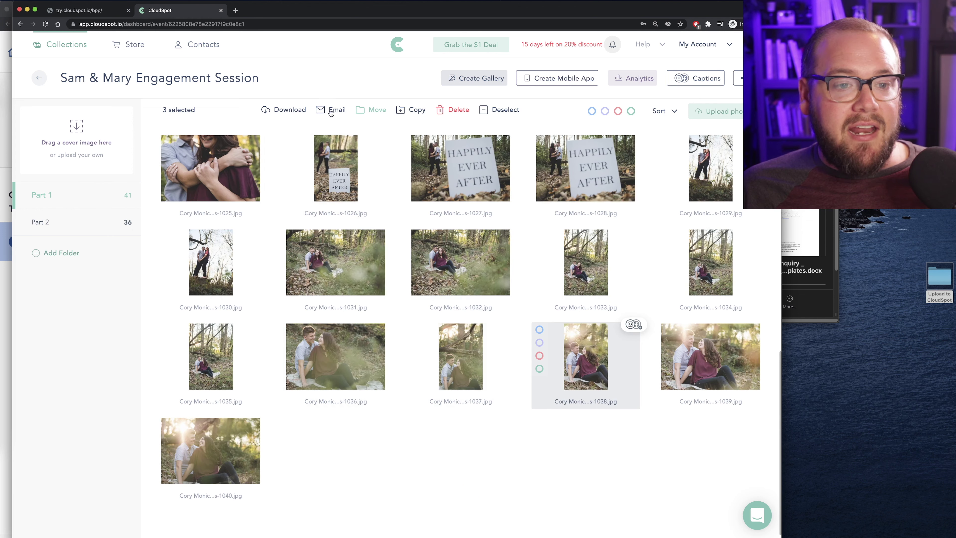
Add a new folder named Social Media
{"action": "left_click", "coordinate": [59, 253]}
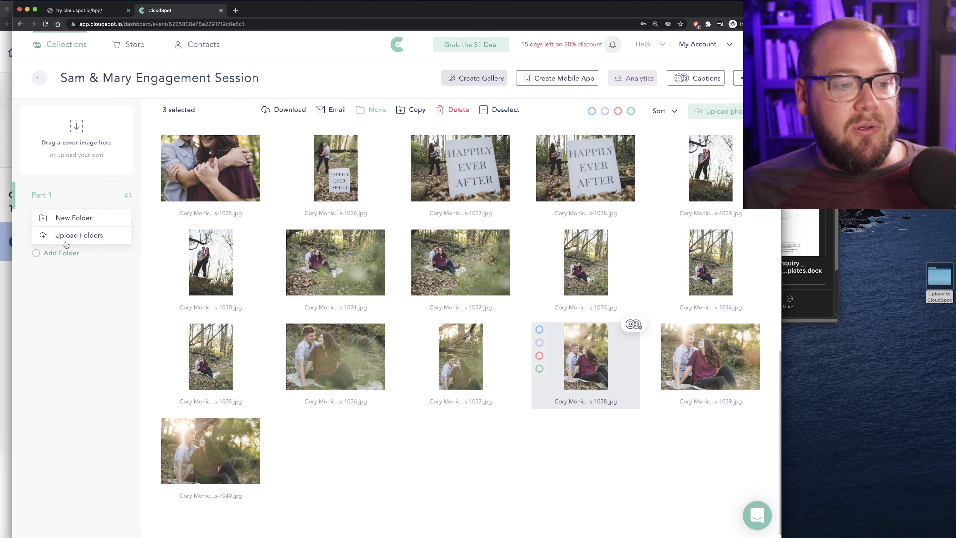
{"action": "left_click", "coordinate": [76, 221]}
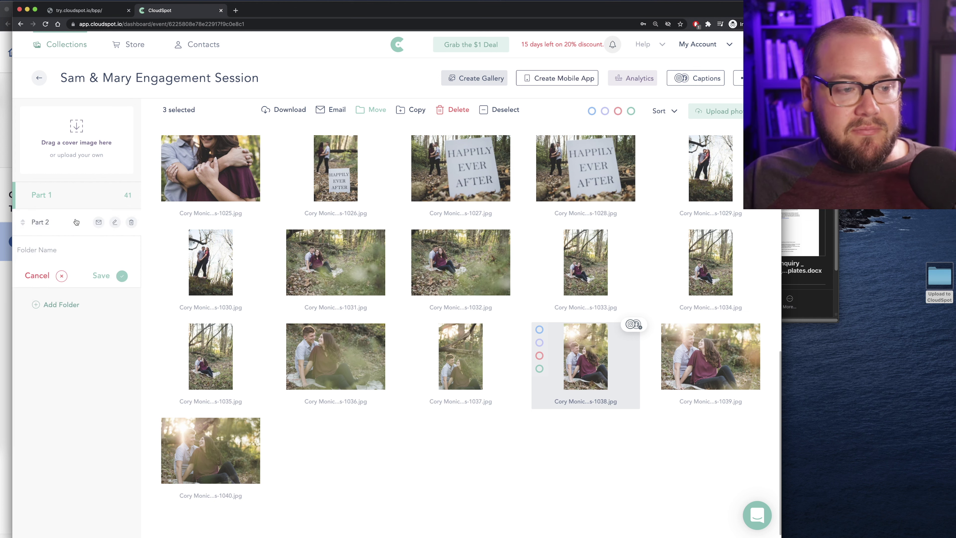
{"action": "type", "text": "Social Media"}
{"action": "key", "text": "Return"}
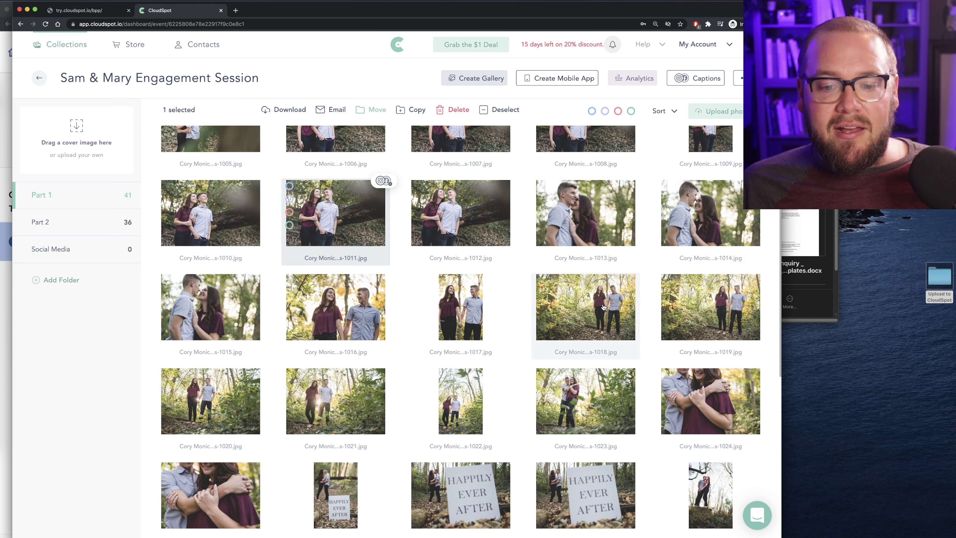
Copy four Part 1 photos, including 1018, 1024 and 1038, into Social Media
{"action": "left_click", "coordinate": [603, 307]}
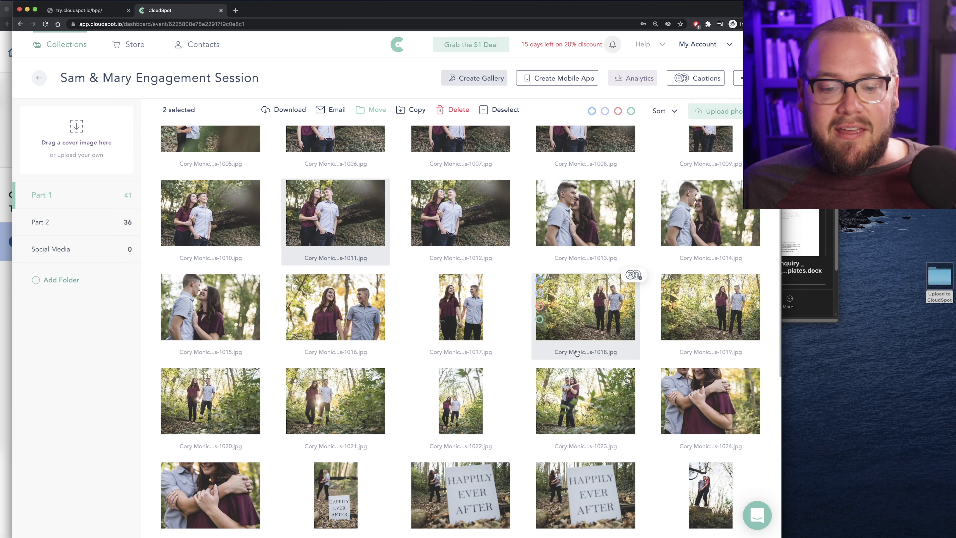
{"action": "left_click", "coordinate": [702, 394]}
{"action": "scroll", "coordinate": [493, 341], "scroll_direction": "down", "scroll_amount": 5}
{"action": "scroll", "coordinate": [492, 341], "scroll_direction": "down", "scroll_amount": 3}
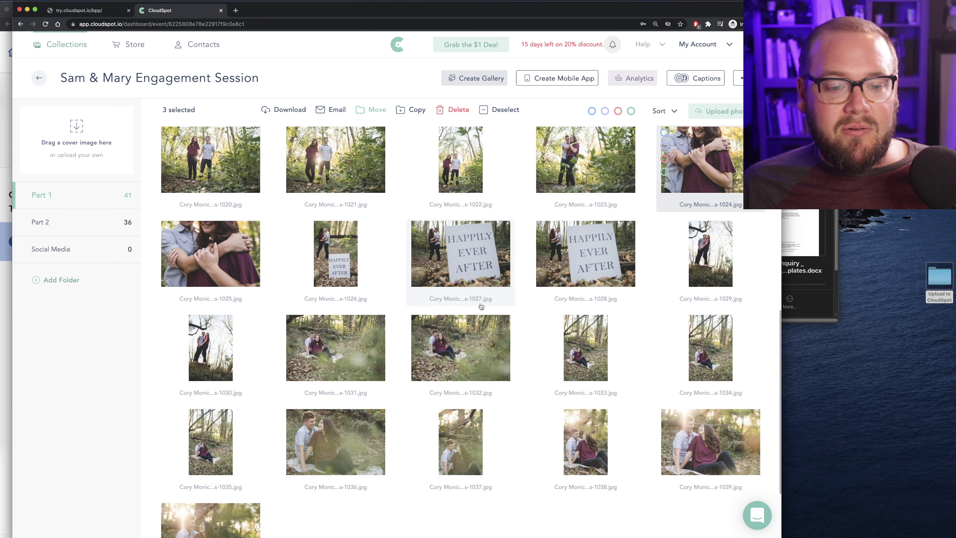
{"action": "left_click", "coordinate": [580, 354]}
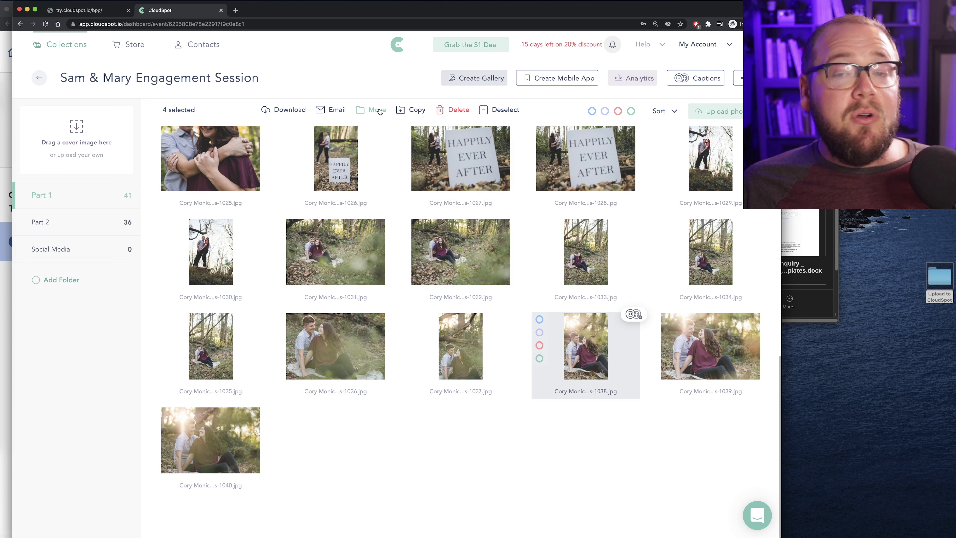
{"action": "left_click", "coordinate": [406, 110]}
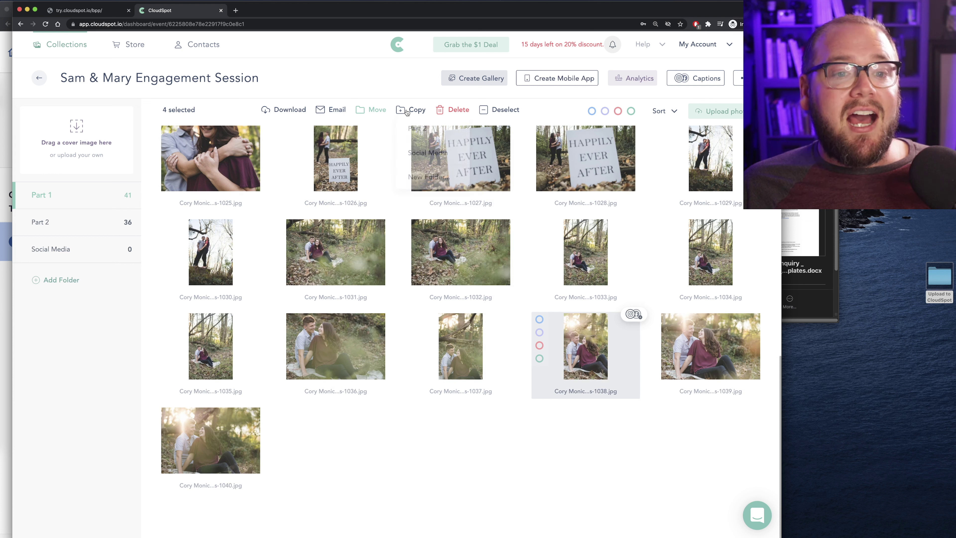
{"action": "left_click", "coordinate": [424, 152]}
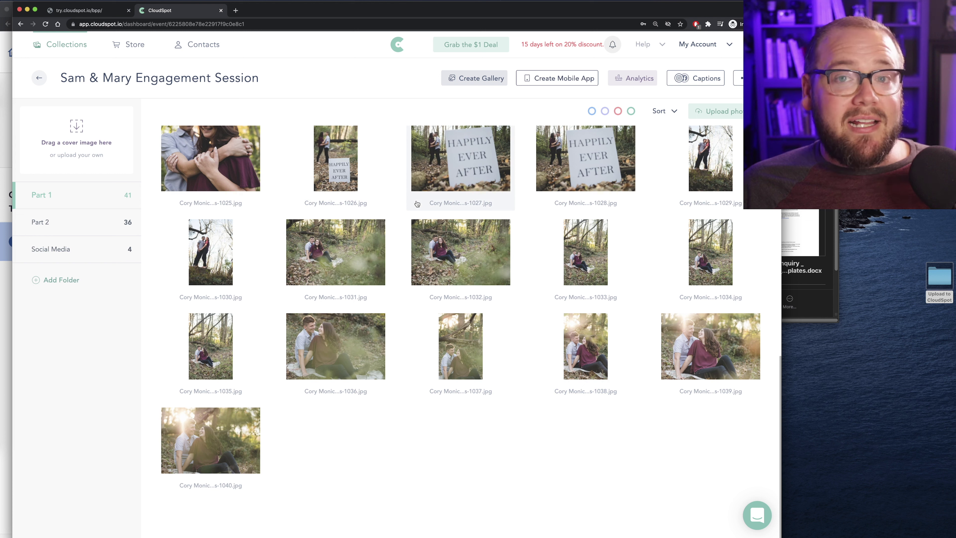
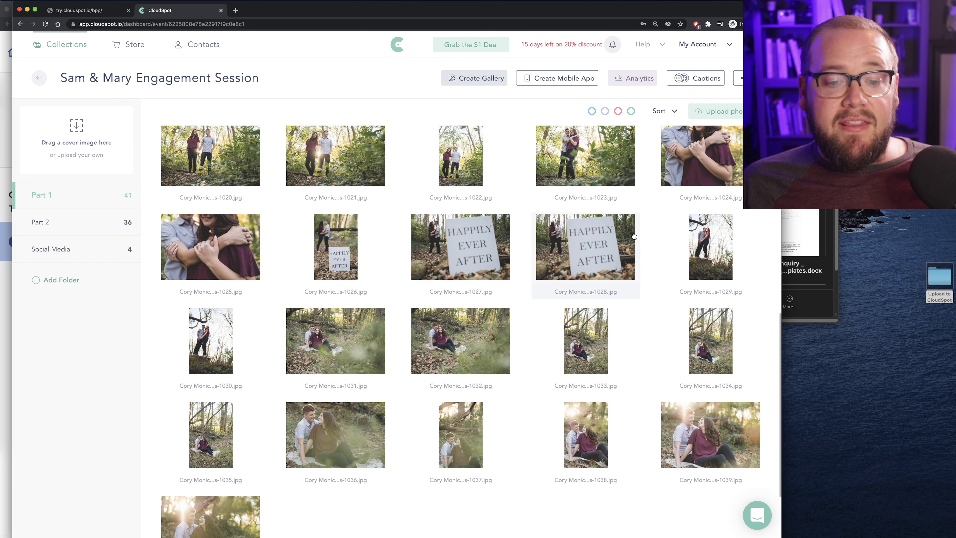
Scroll the photo grid down and back up to the top
{"action": "scroll", "coordinate": [589, 273], "scroll_direction": "down", "scroll_amount": 2}
{"action": "scroll", "coordinate": [468, 348], "scroll_direction": "up", "scroll_amount": 10}
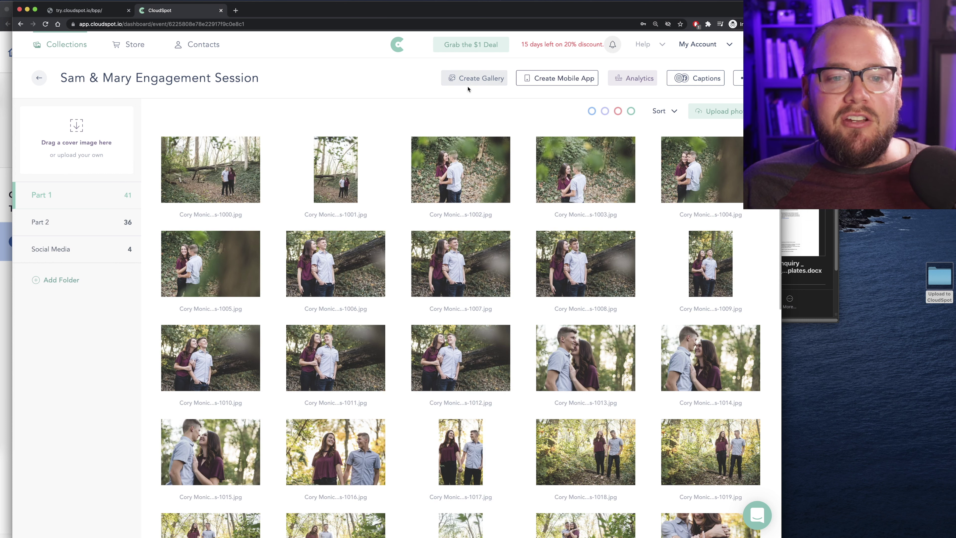
Start a brand-new gallery with the Social Media folder hidden and custom URL sam-and-mary
{"action": "left_click", "coordinate": [476, 82]}
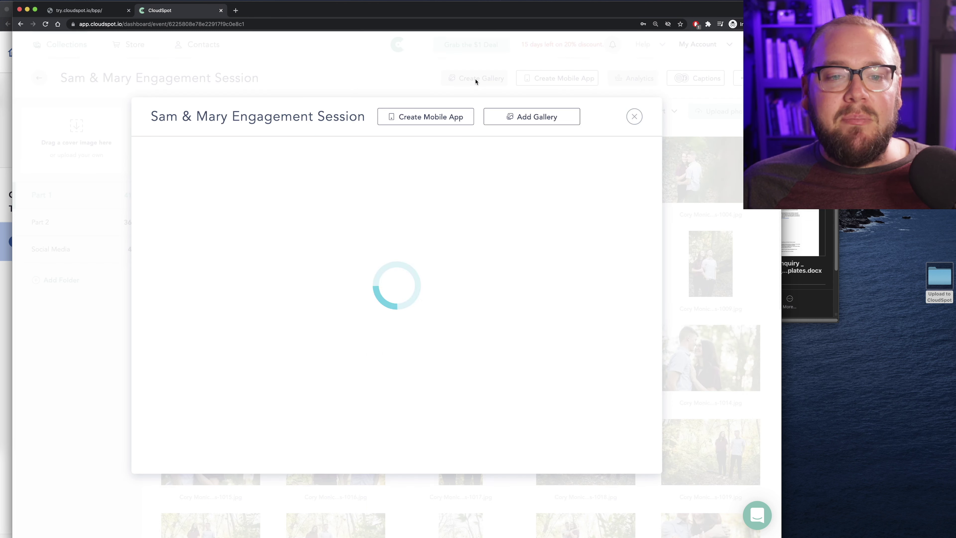
{"action": "left_click", "coordinate": [398, 295]}
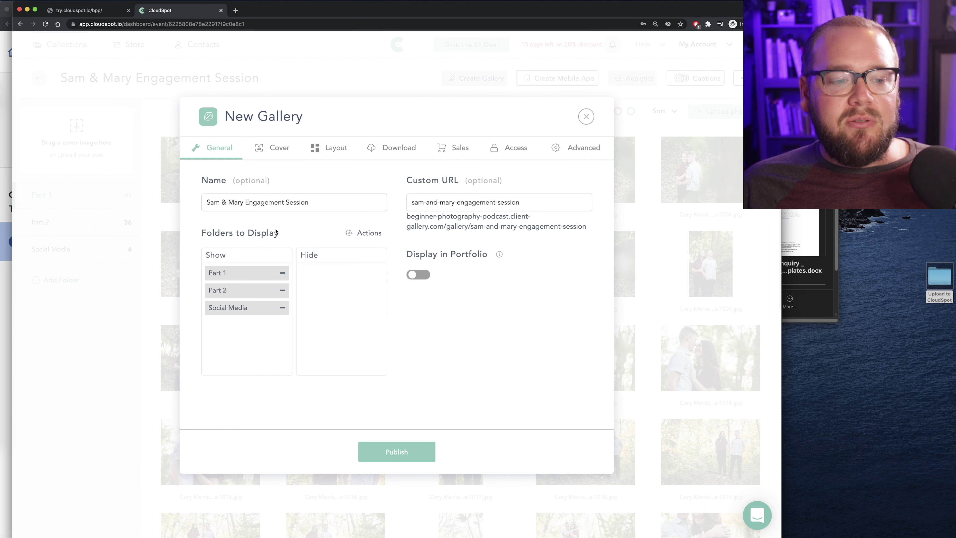
{"action": "left_click", "coordinate": [281, 309]}
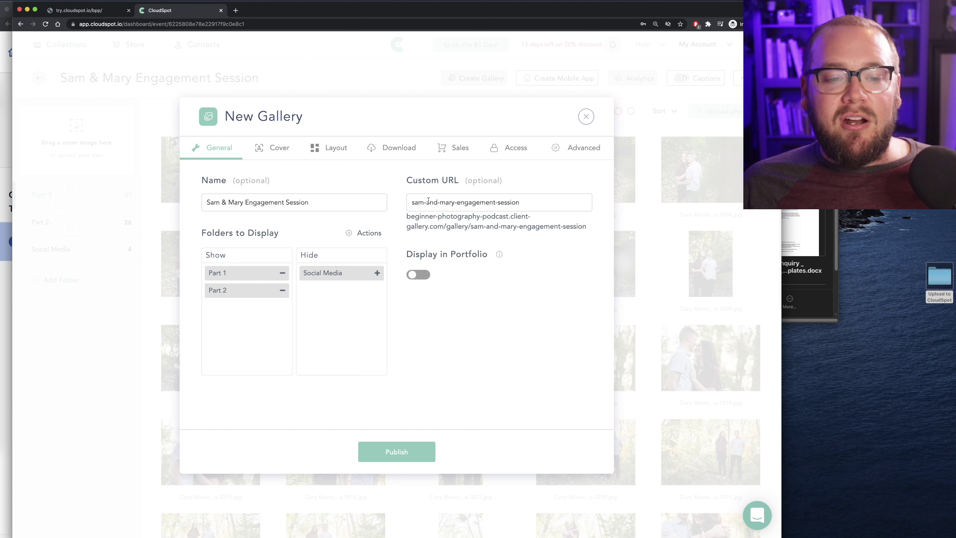
{"action": "left_click_drag", "start_coordinate": [529, 204], "coordinate": [451, 206]}
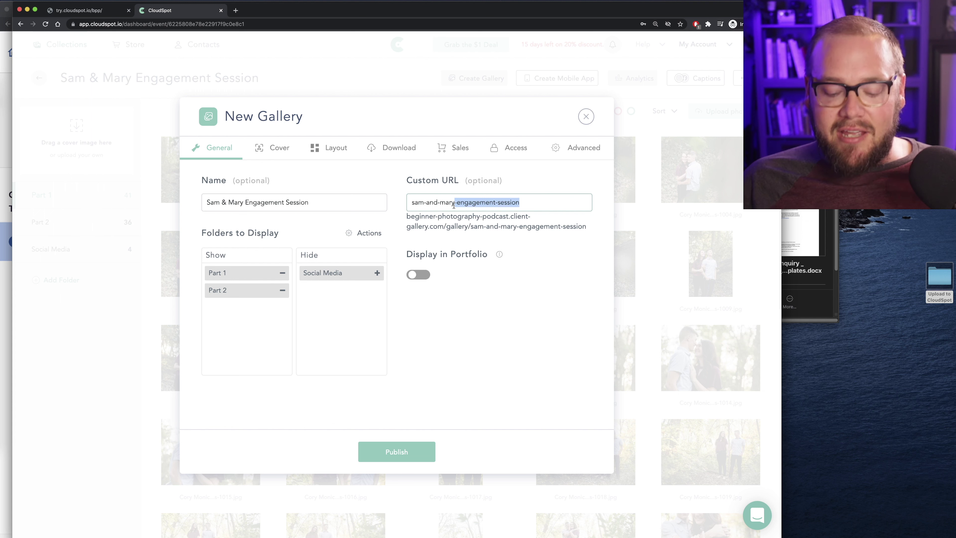
{"action": "key", "text": "BackSpace"}
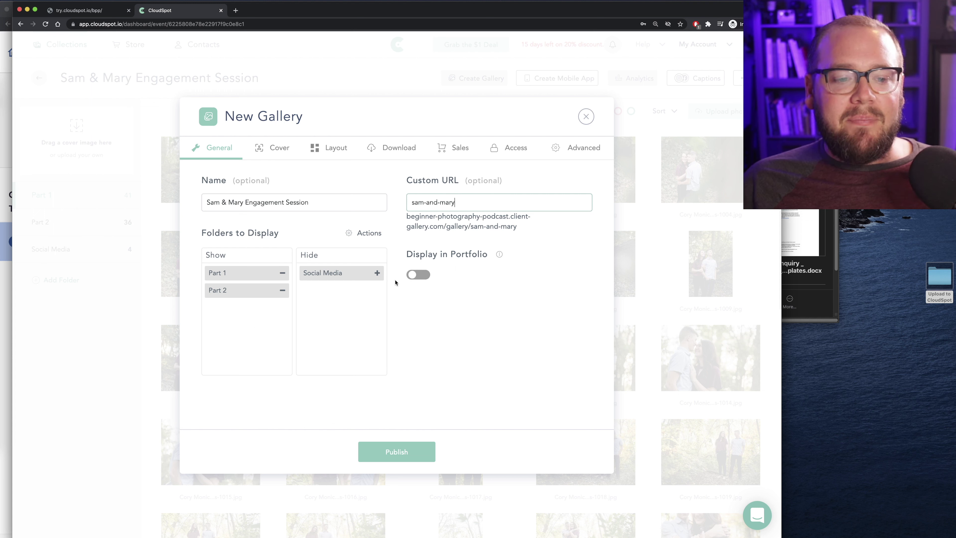
Display the gallery in the portfolio under the Engagement category
{"action": "left_click", "coordinate": [414, 275]}
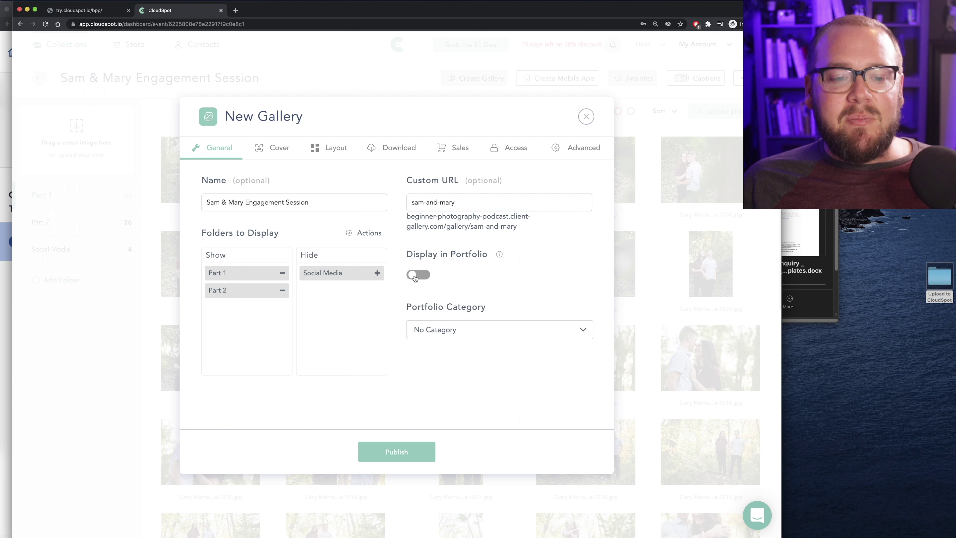
{"action": "left_click", "coordinate": [453, 328]}
{"action": "left_click", "coordinate": [437, 306]}
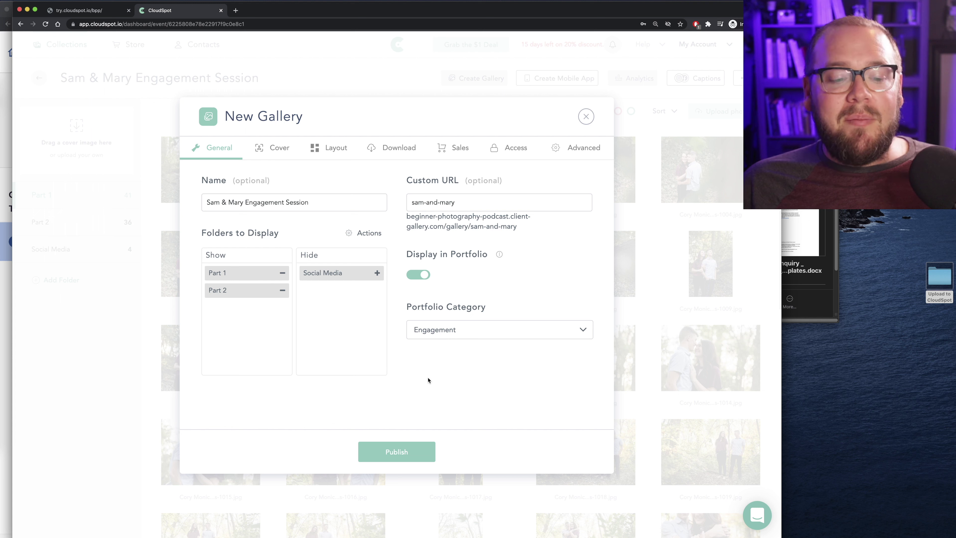
Apply the Bottom Bar cover style and begin replacing the cover photo from the computer
{"action": "left_click", "coordinate": [270, 149]}
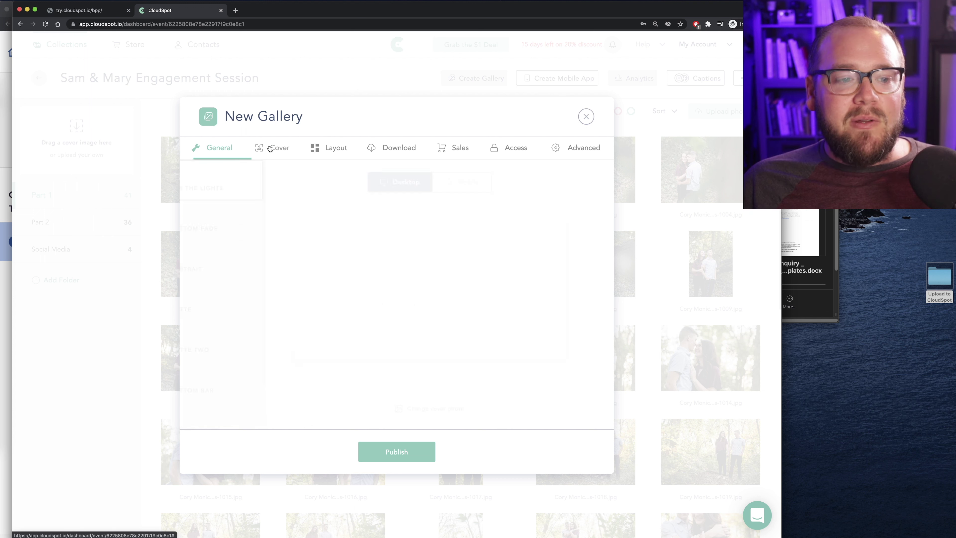
{"action": "scroll", "coordinate": [250, 268], "scroll_direction": "down", "scroll_amount": 3}
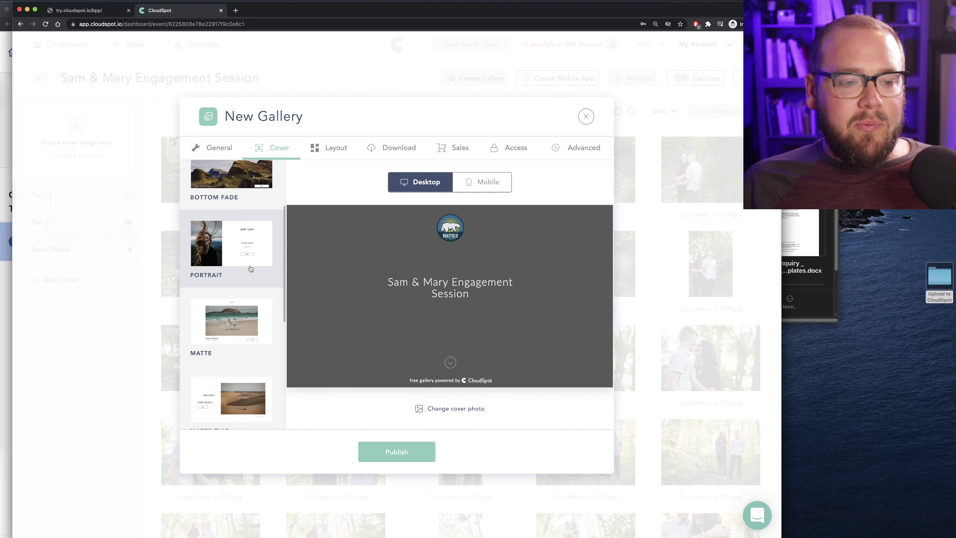
{"action": "scroll", "coordinate": [242, 269], "scroll_direction": "down", "scroll_amount": 5}
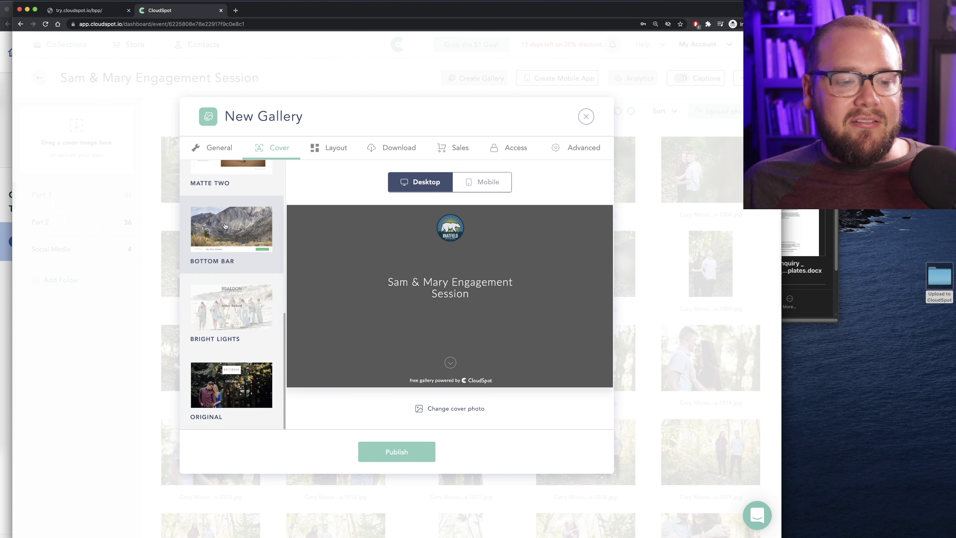
{"action": "left_click", "coordinate": [233, 240]}
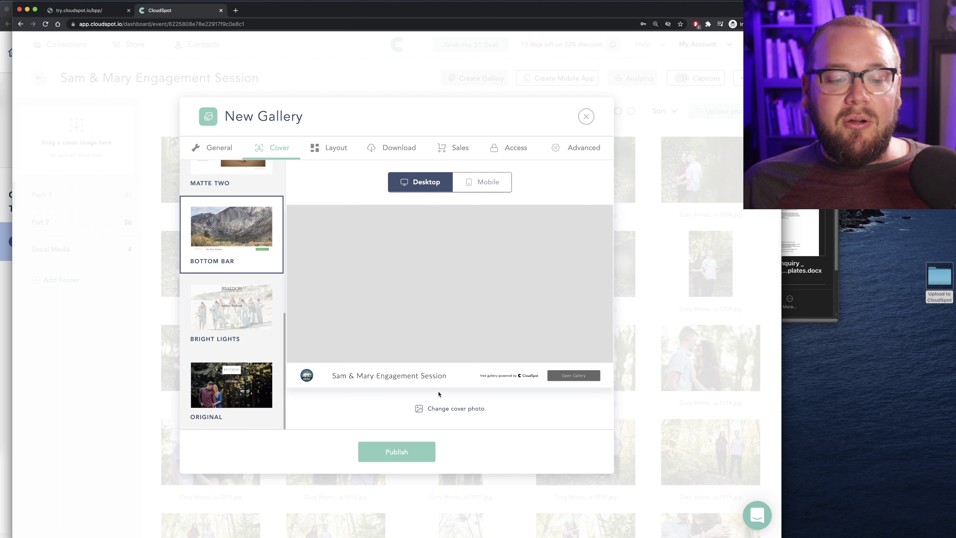
{"action": "left_click", "coordinate": [441, 411]}
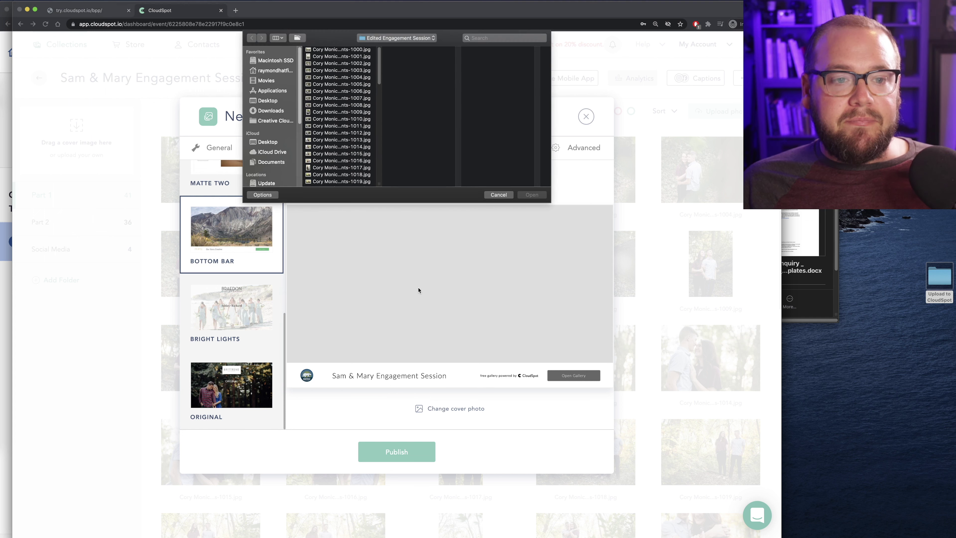
Choose photo 1074, the couple silhouetted in tall grass, as the cover photo
{"action": "scroll", "coordinate": [330, 140], "scroll_direction": "down", "scroll_amount": 10}
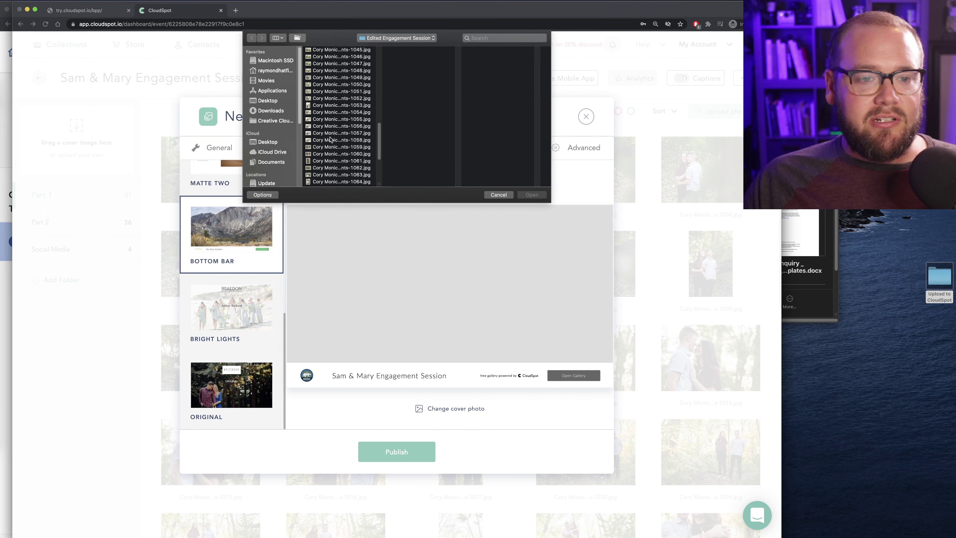
{"action": "scroll", "coordinate": [331, 139], "scroll_direction": "down", "scroll_amount": 3}
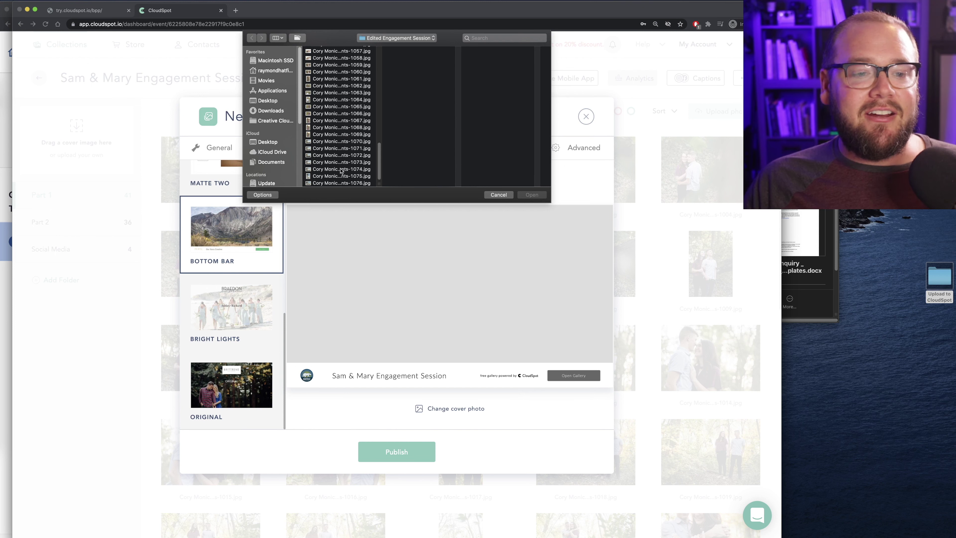
{"action": "left_click", "coordinate": [340, 183]}
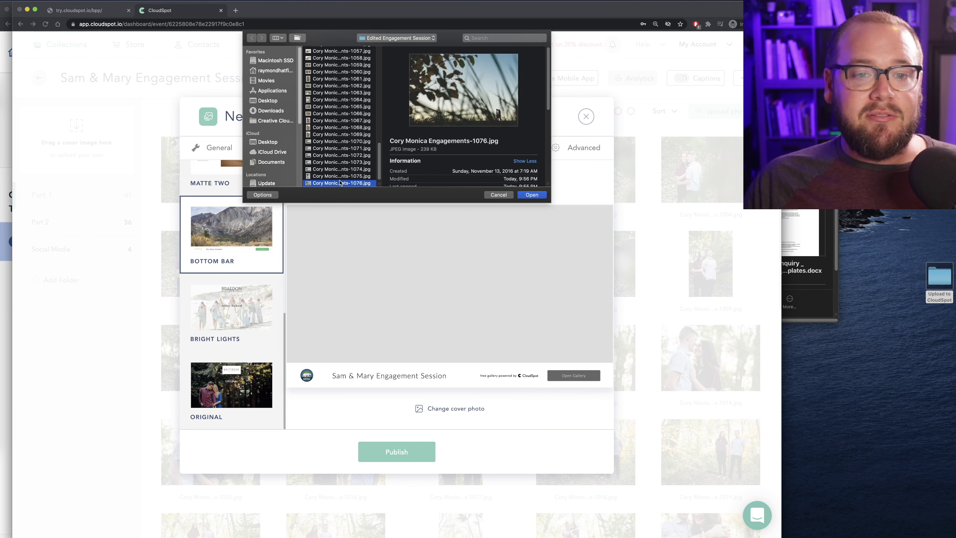
{"action": "key", "text": "Up"}
{"action": "key", "text": "Up"}
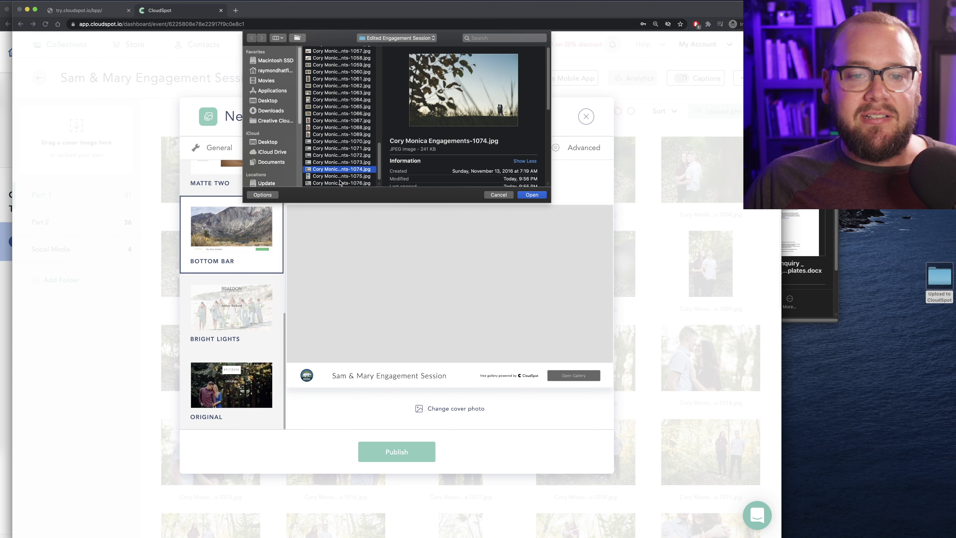
{"action": "left_click", "coordinate": [532, 195]}
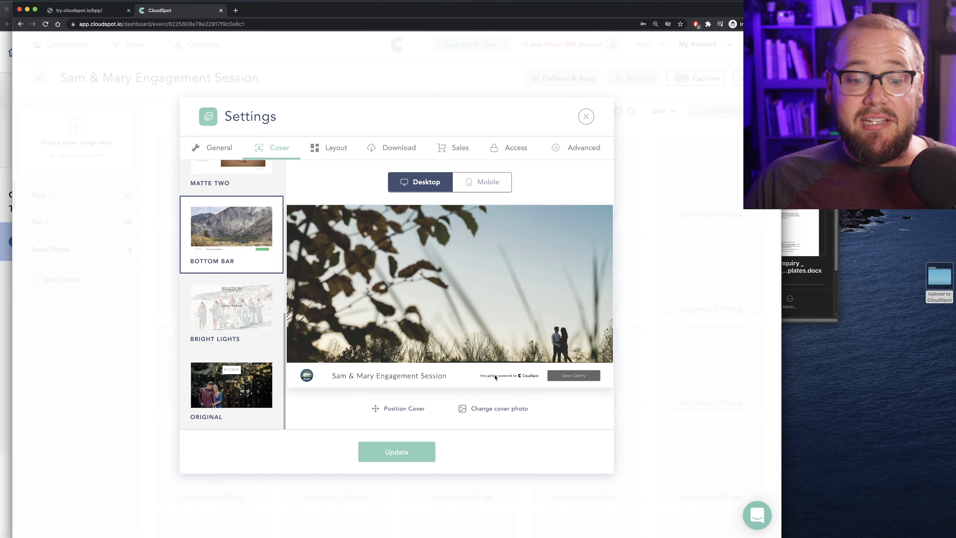
Reposition the cover in the mobile preview so more sky shows around the couple
{"action": "left_click", "coordinate": [403, 410]}
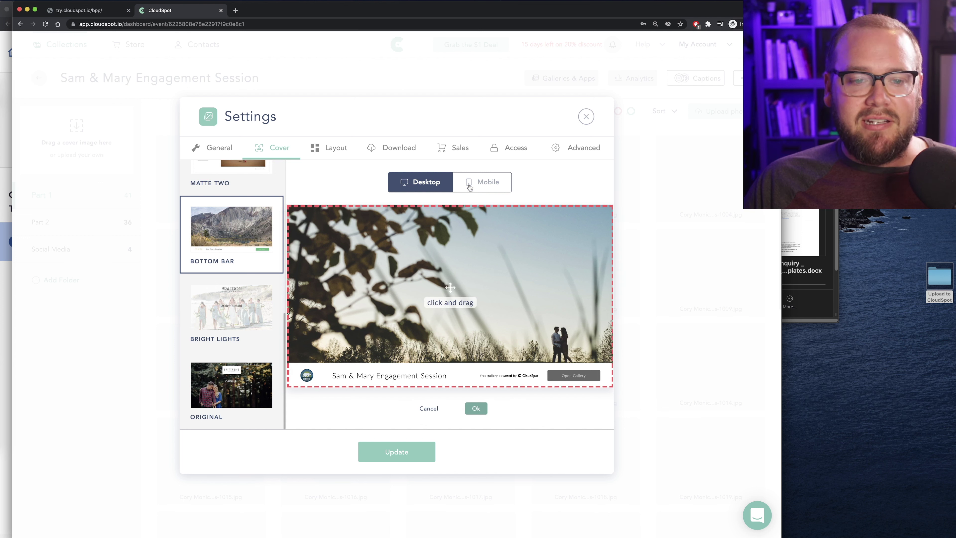
{"action": "left_click", "coordinate": [479, 183]}
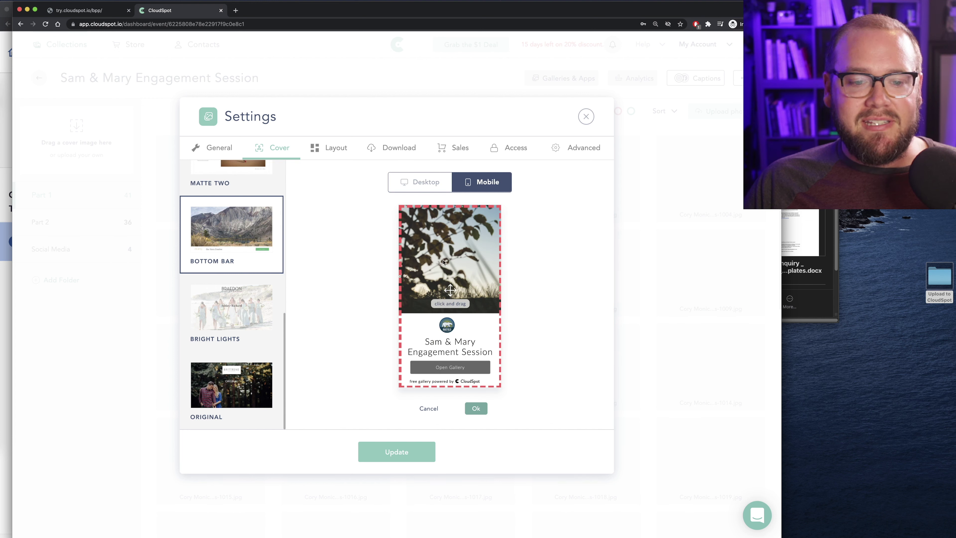
{"action": "left_click_drag", "start_coordinate": [469, 269], "coordinate": [436, 274]}
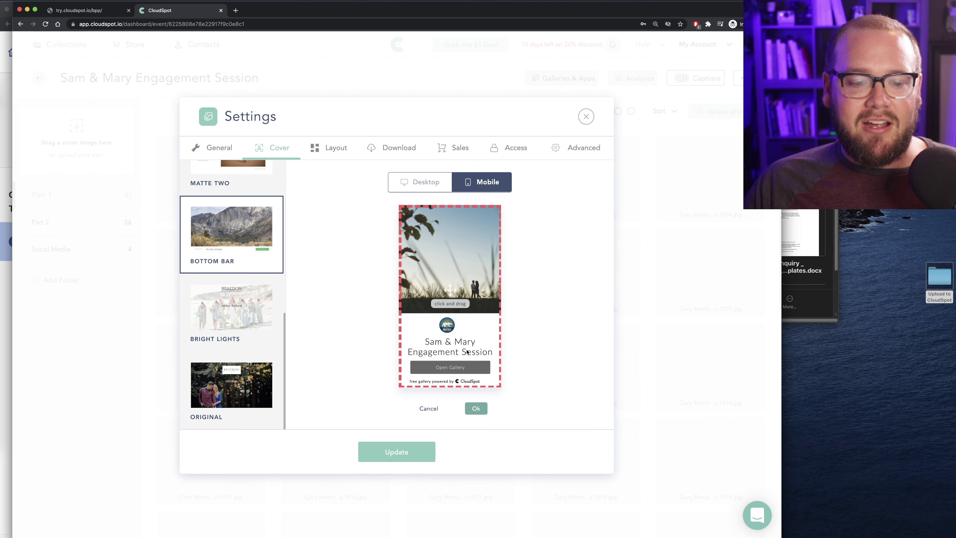
{"action": "left_click", "coordinate": [475, 409]}
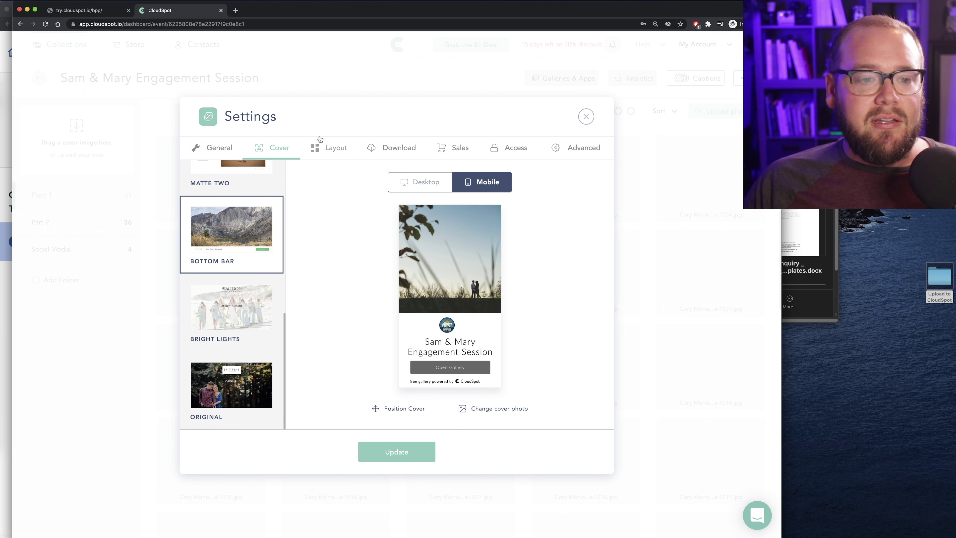
{"action": "left_click", "coordinate": [328, 149]}
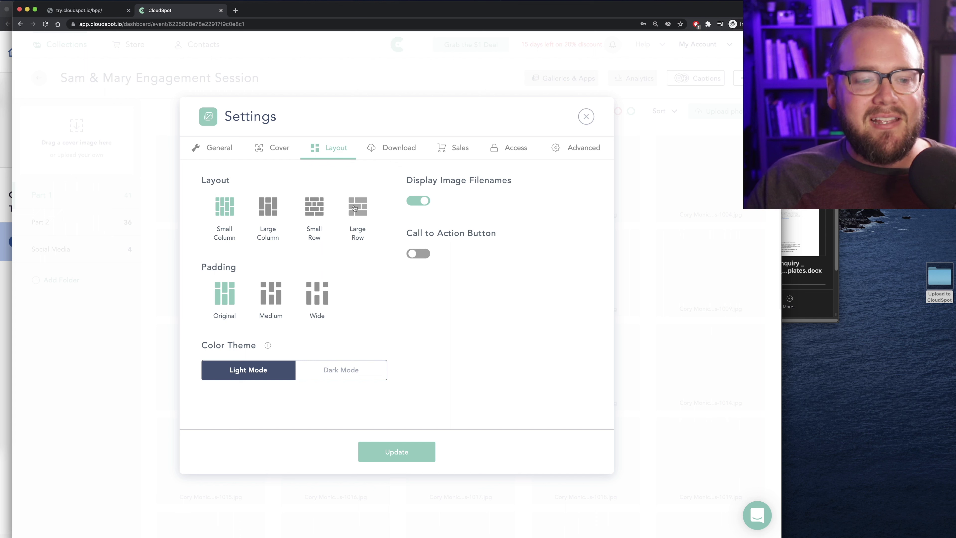
Switch to the Small Row layout and leave the call-to-action button turned off
{"action": "left_click", "coordinate": [317, 210]}
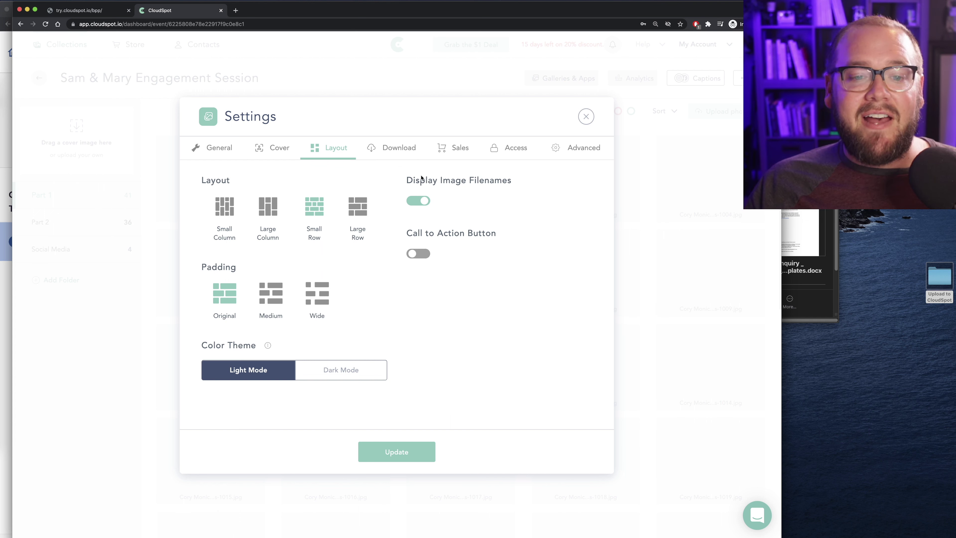
{"action": "left_click", "coordinate": [410, 253]}
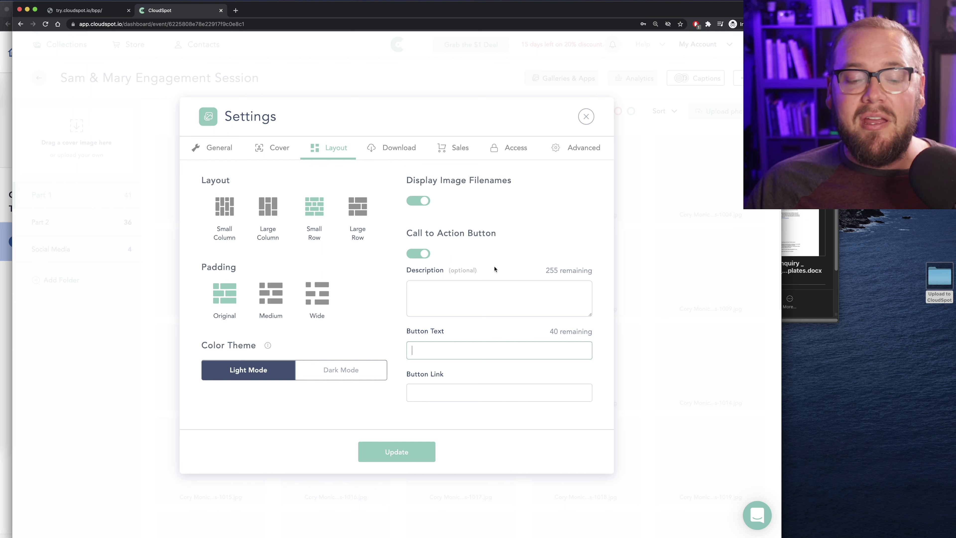
{"action": "left_click", "coordinate": [444, 293]}
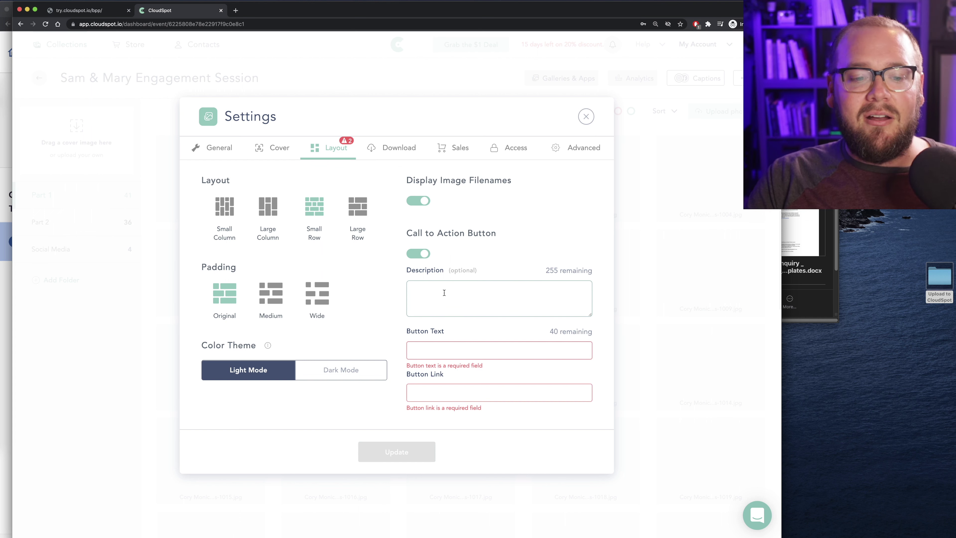
{"action": "left_click", "coordinate": [438, 350]}
{"action": "left_click", "coordinate": [436, 395]}
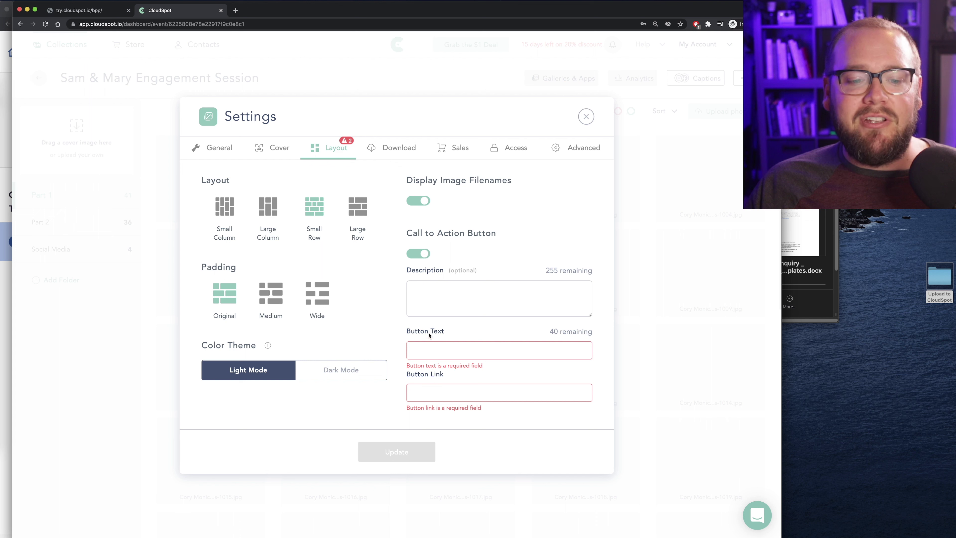
{"action": "left_click", "coordinate": [422, 255]}
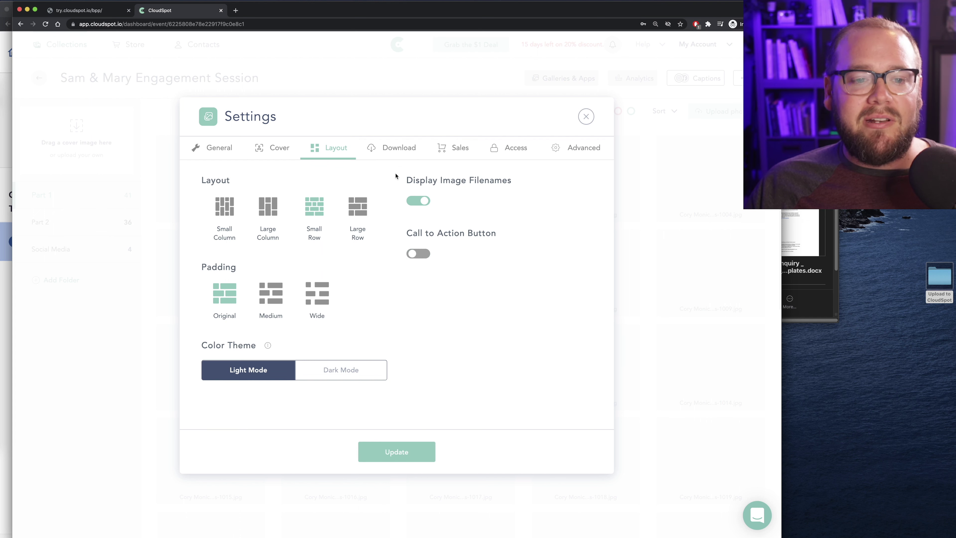
{"action": "left_click", "coordinate": [389, 147]}
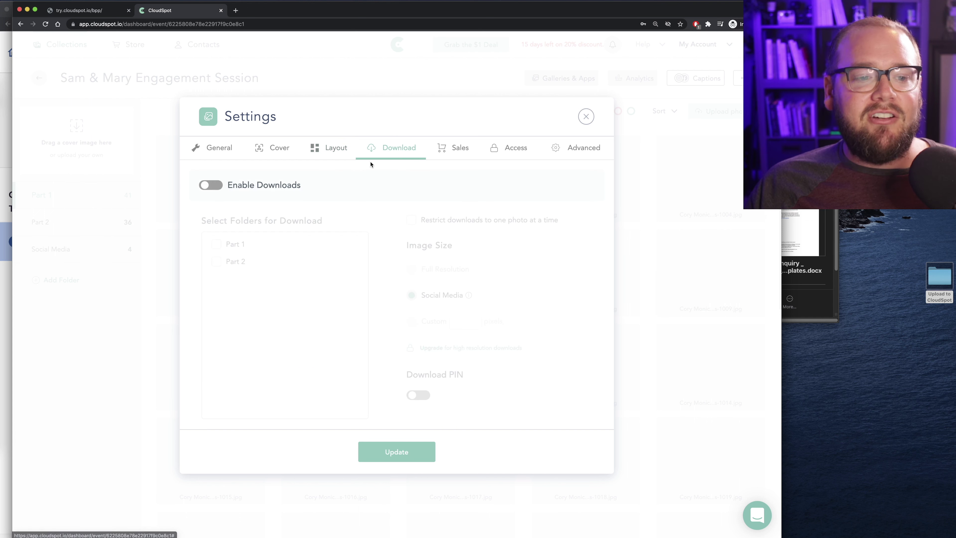
Enable downloads of Part 1 and Part 2 and require a download PIN
{"action": "left_click", "coordinate": [210, 187]}
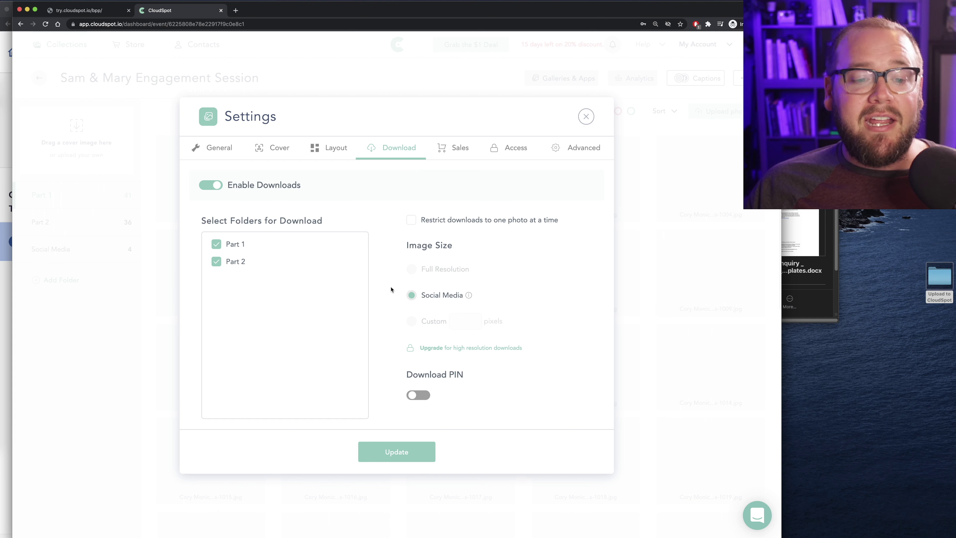
{"action": "mouse_move", "coordinate": [468, 296]}
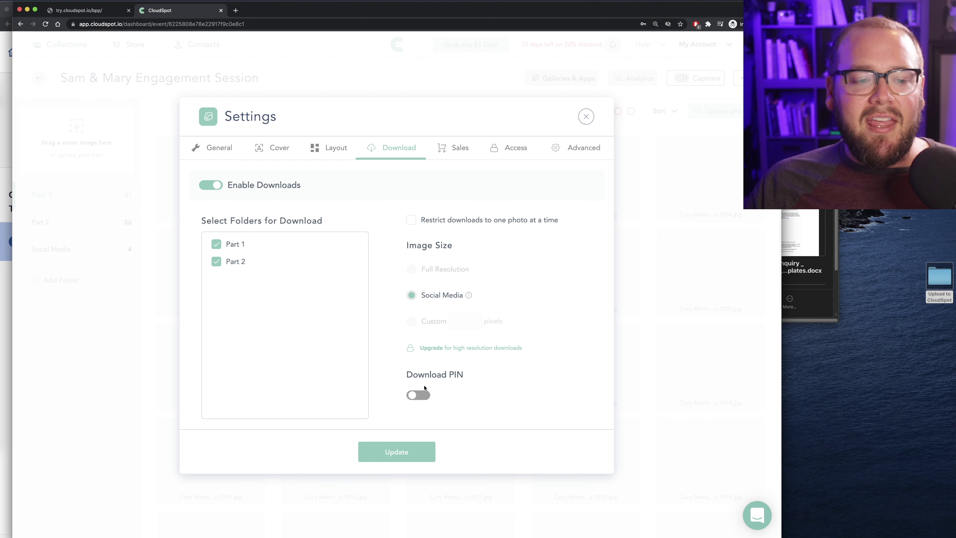
{"action": "left_click", "coordinate": [418, 394]}
{"action": "scroll", "coordinate": [475, 368], "scroll_direction": "down", "scroll_amount": 1}
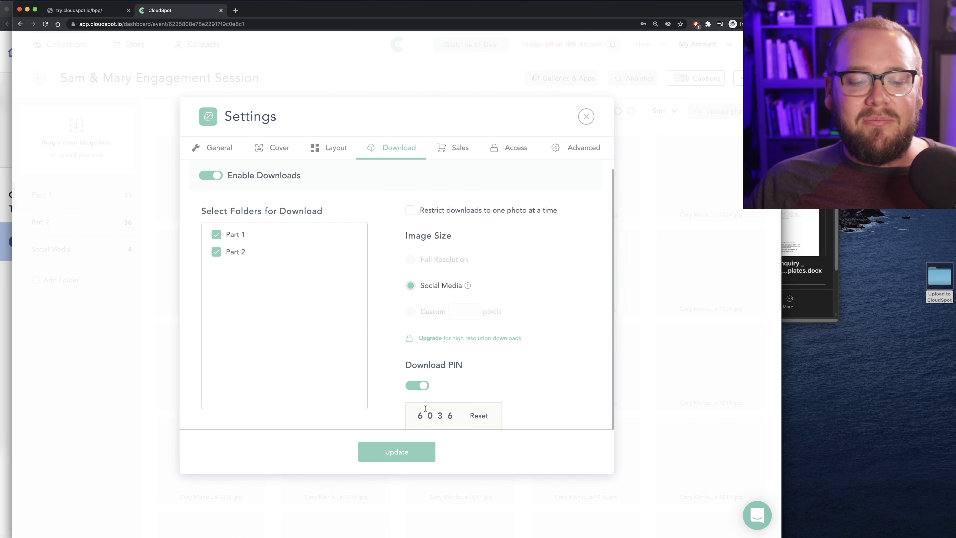
{"action": "left_click", "coordinate": [456, 147]}
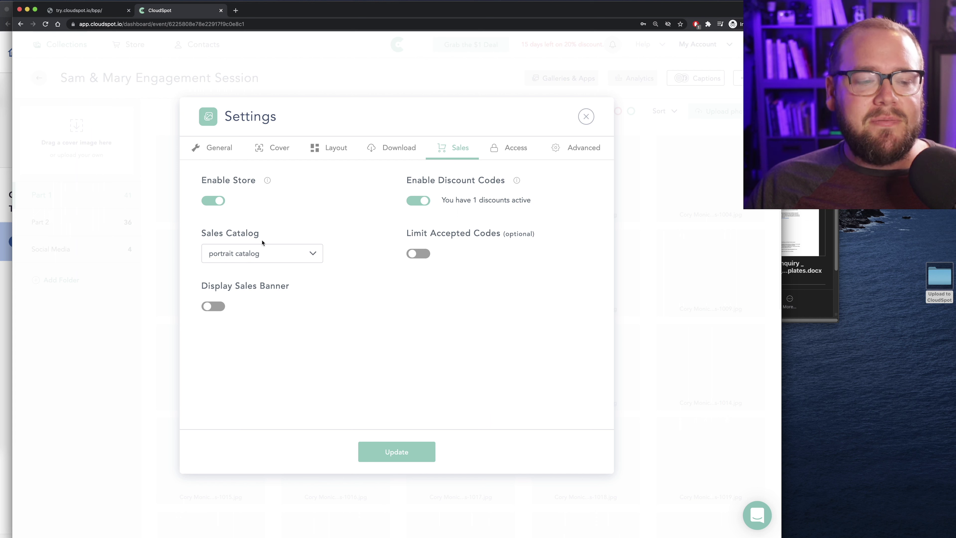
Reselect the portrait sales catalog and turn on the sales banner
{"action": "left_click", "coordinate": [269, 253]}
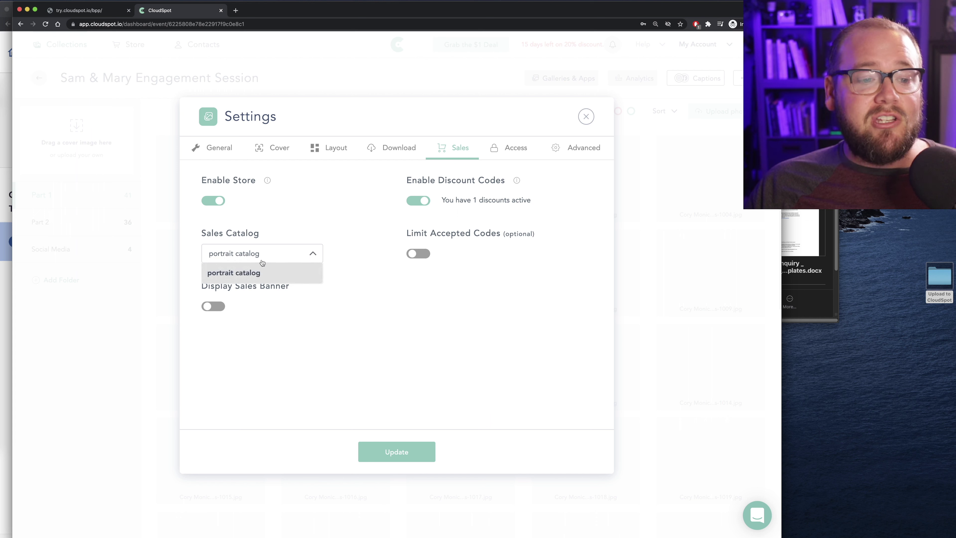
{"action": "left_click", "coordinate": [279, 276]}
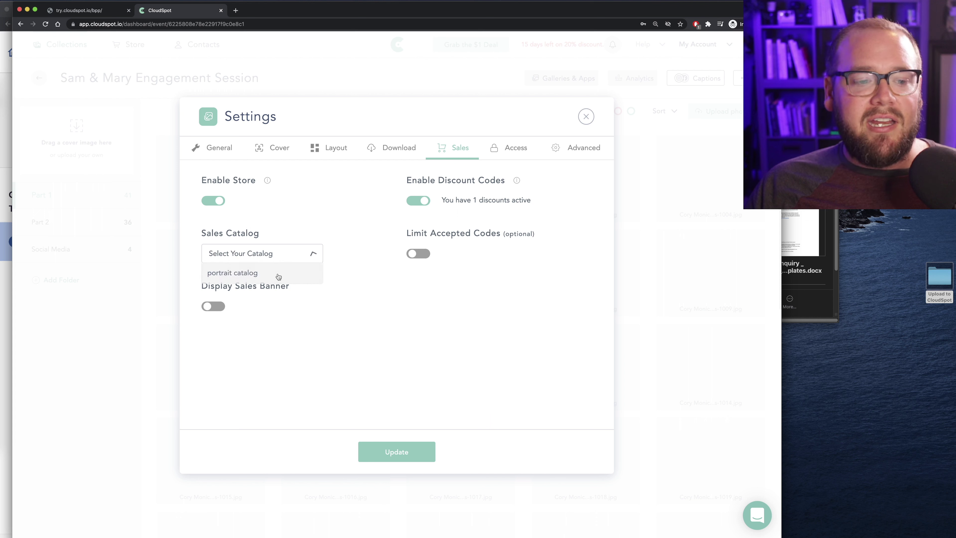
{"action": "left_click", "coordinate": [240, 253]}
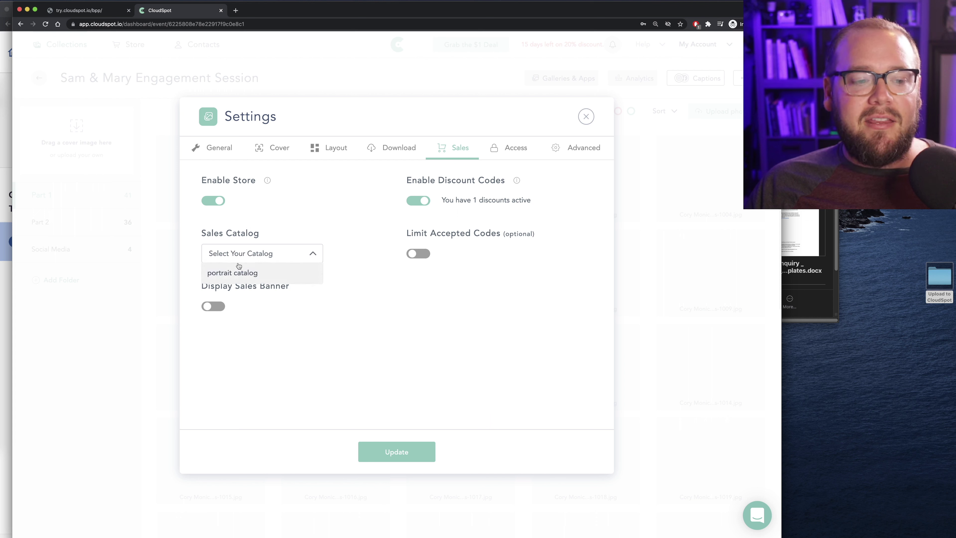
{"action": "left_click", "coordinate": [239, 270]}
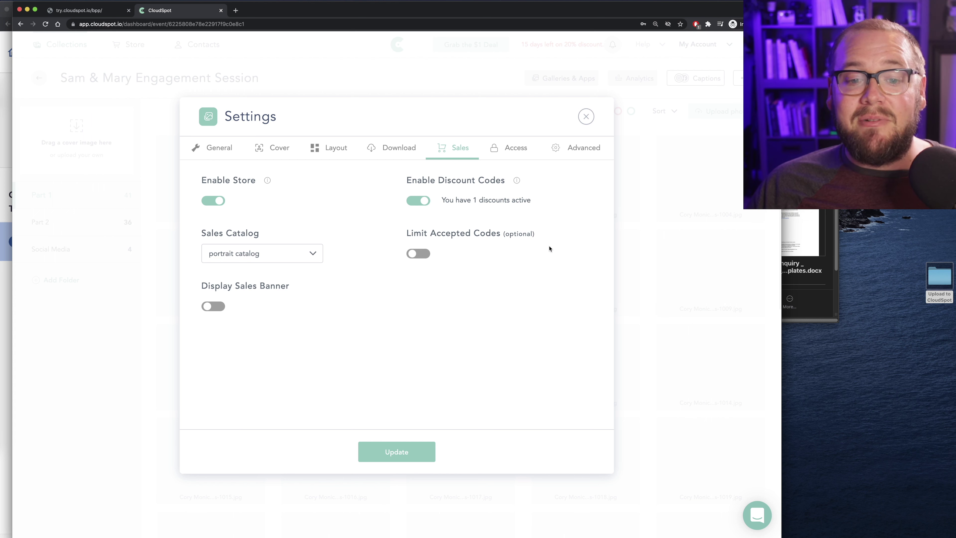
{"action": "left_click", "coordinate": [213, 306]}
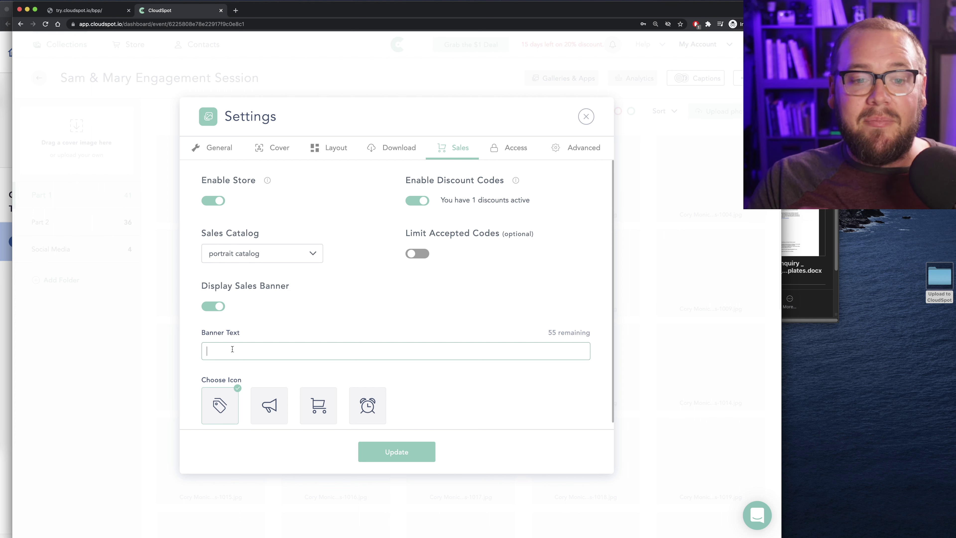
Set the banner text to 'Take 25% off for the holidays w/ code "HappyHoliday25"' with the alarm-clock icon
{"action": "type", "text": "Ta"}
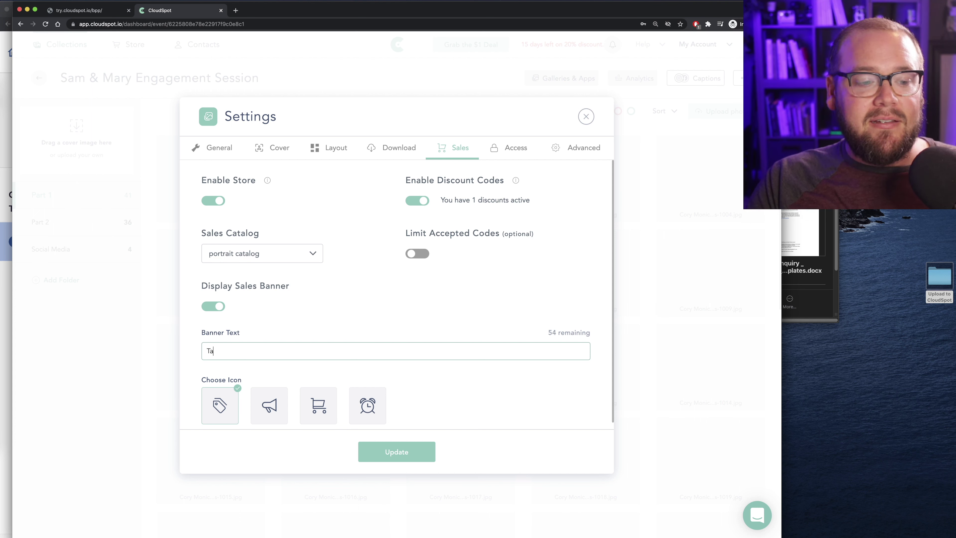
{"action": "type", "text": "ke 25% "}
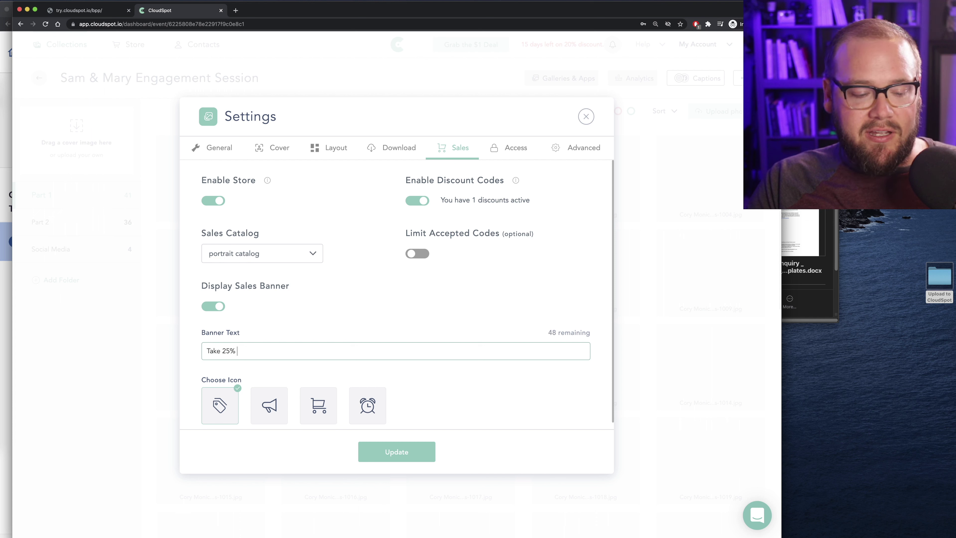
{"action": "type", "text": "off for the holidays w code"}
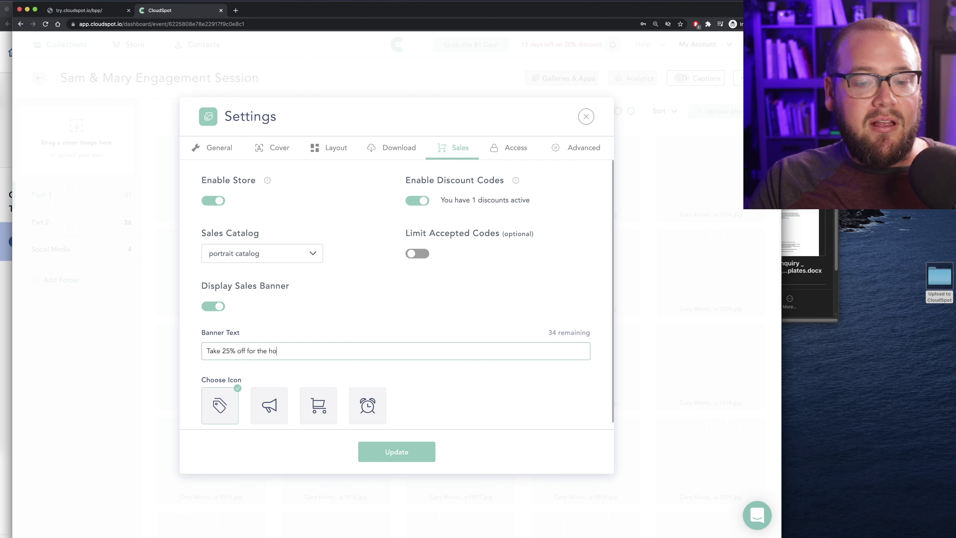
{"action": "type", "text": "\"HappyHoliday25\""}
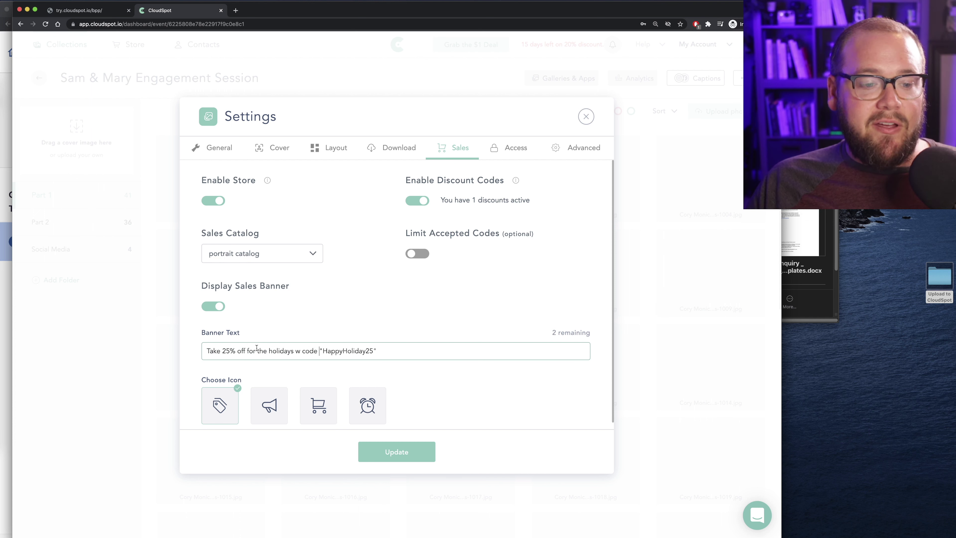
{"action": "left_click", "coordinate": [300, 351]}
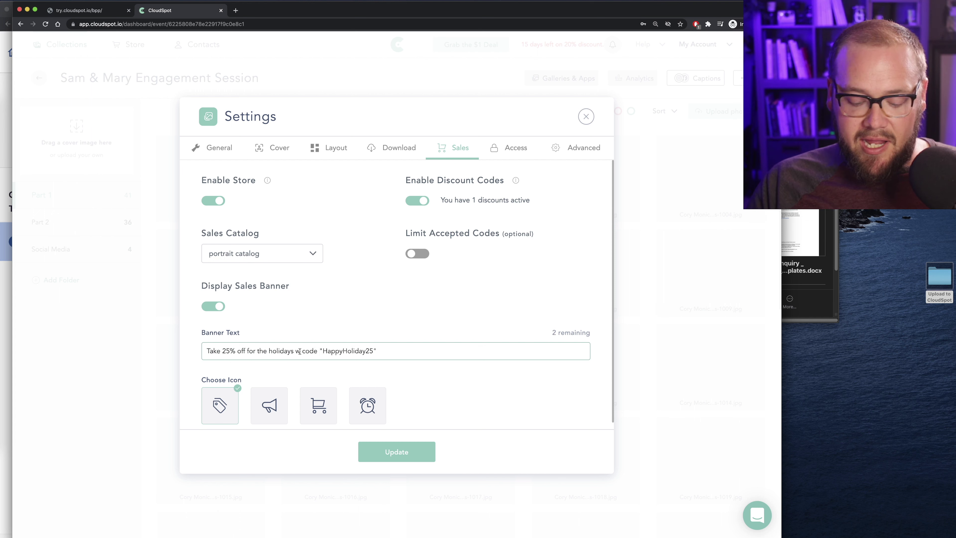
{"action": "type", "text": "/"}
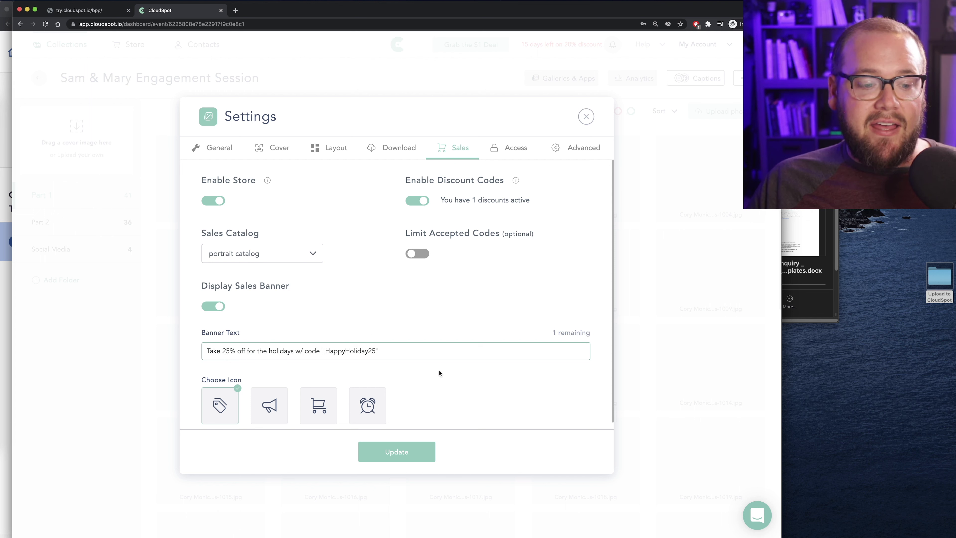
{"action": "scroll", "coordinate": [327, 368], "scroll_direction": "down", "scroll_amount": 1}
{"action": "left_click", "coordinate": [365, 390]}
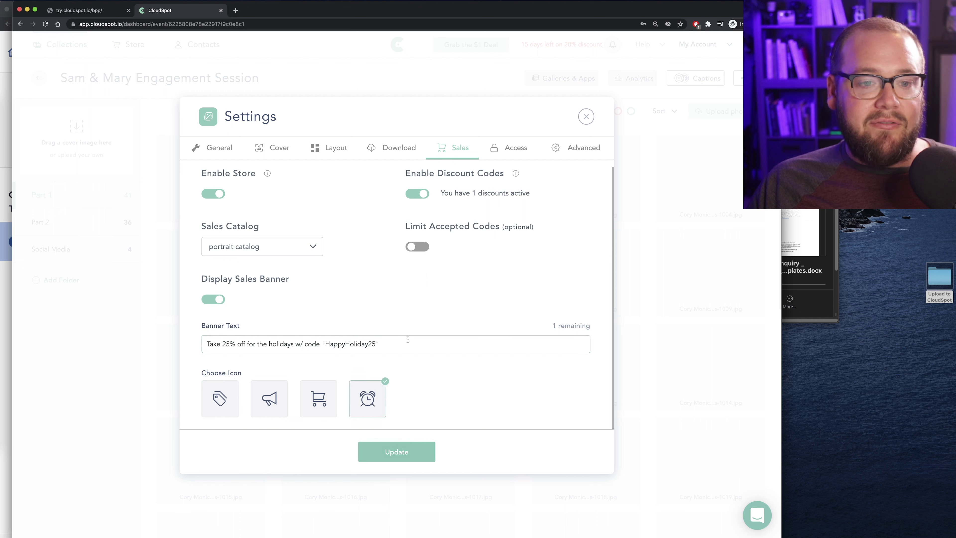
{"action": "scroll", "coordinate": [426, 322], "scroll_direction": "up", "scroll_amount": 1}
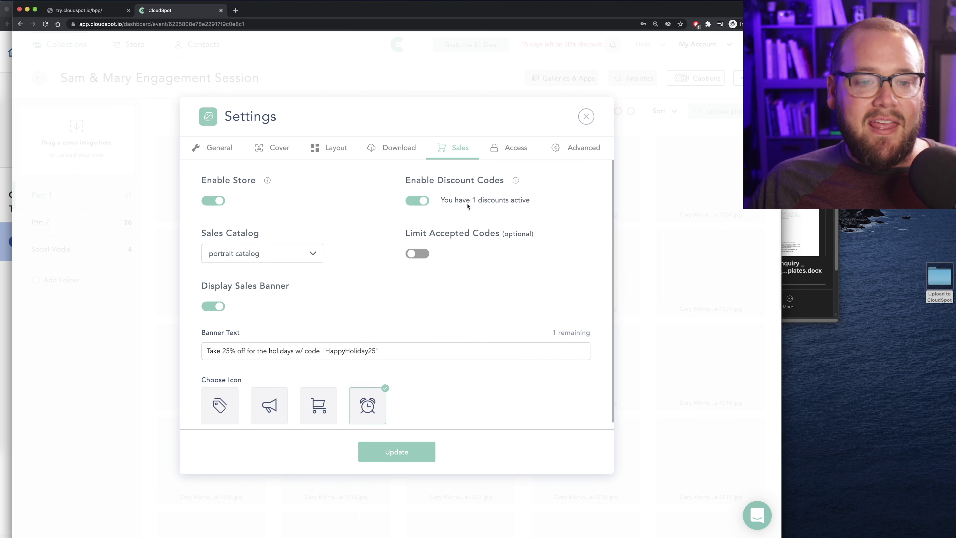
In Access settings, set the gallery to expire November 30, 2022
{"action": "left_click", "coordinate": [514, 148]}
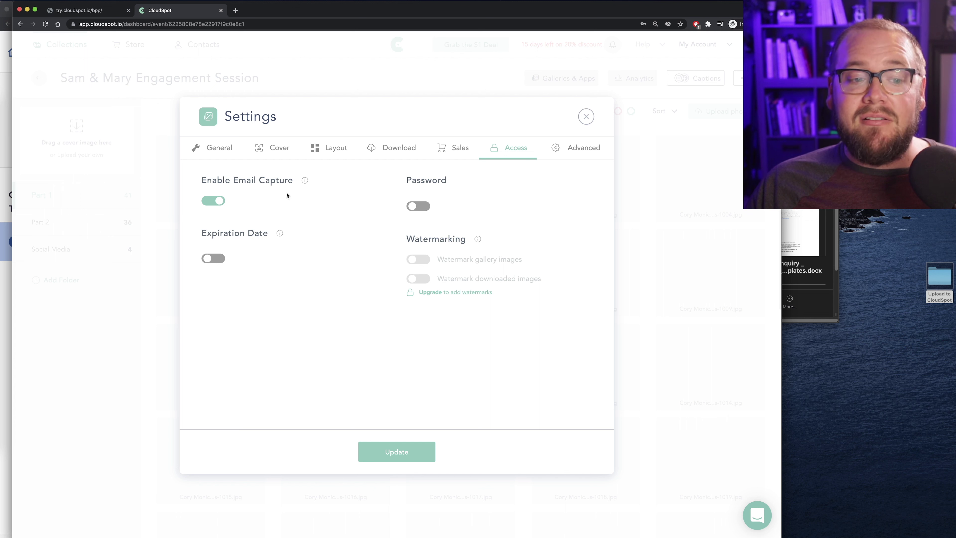
{"action": "left_click", "coordinate": [209, 260]}
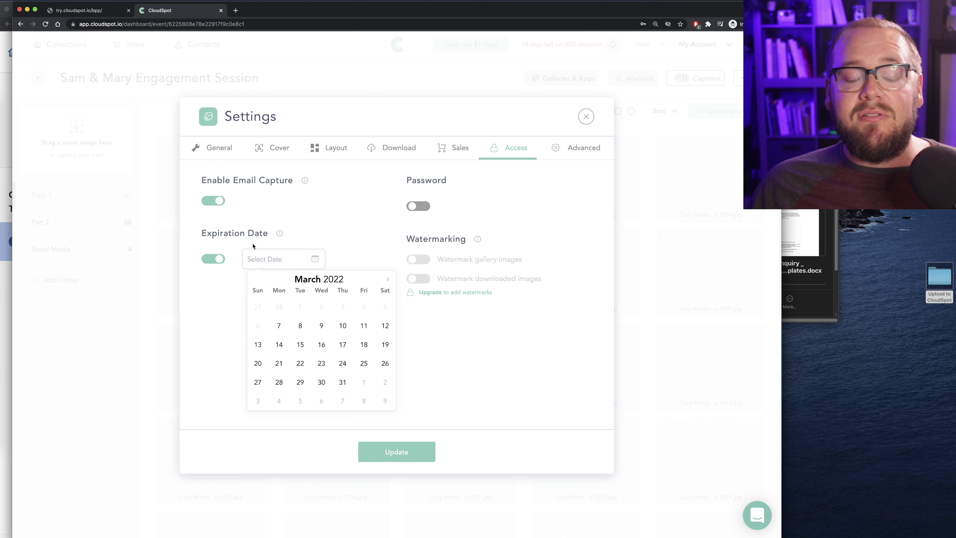
{"action": "left_click", "coordinate": [388, 280]}
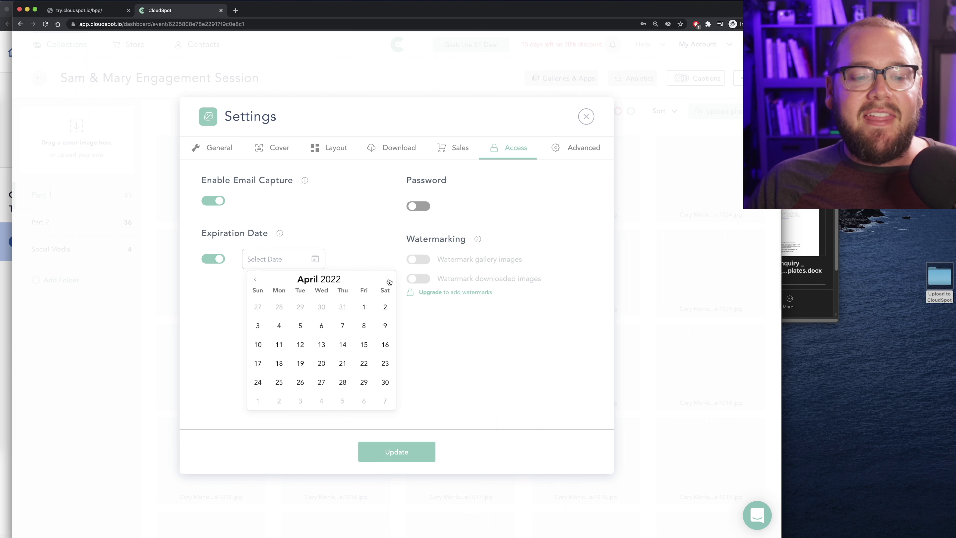
{"action": "left_click", "coordinate": [388, 280]}
{"action": "left_click", "coordinate": [388, 280]}
{"action": "left_click", "coordinate": [388, 280]}
{"action": "left_click", "coordinate": [389, 280]}
{"action": "left_click", "coordinate": [388, 280]}
{"action": "left_click", "coordinate": [388, 280]}
{"action": "left_click", "coordinate": [388, 280]}
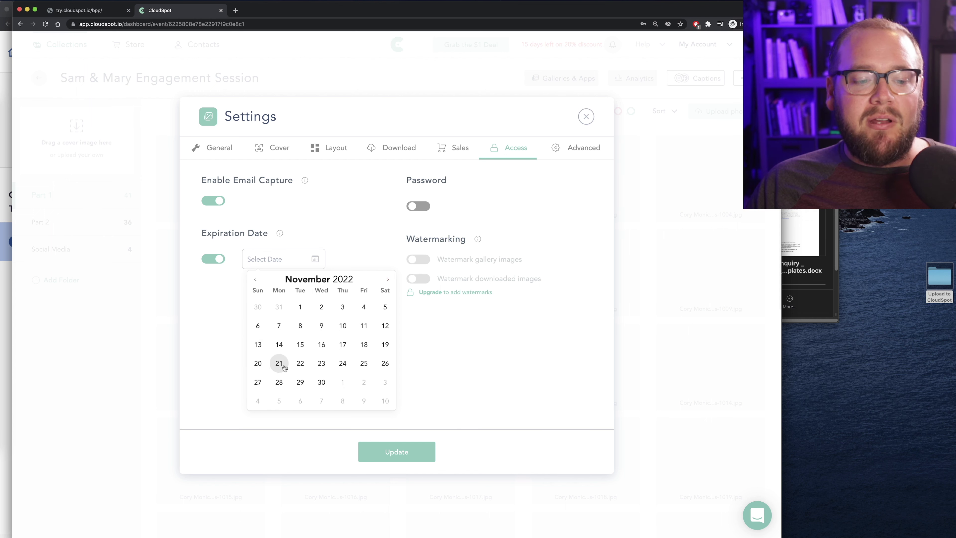
{"action": "left_click", "coordinate": [321, 382]}
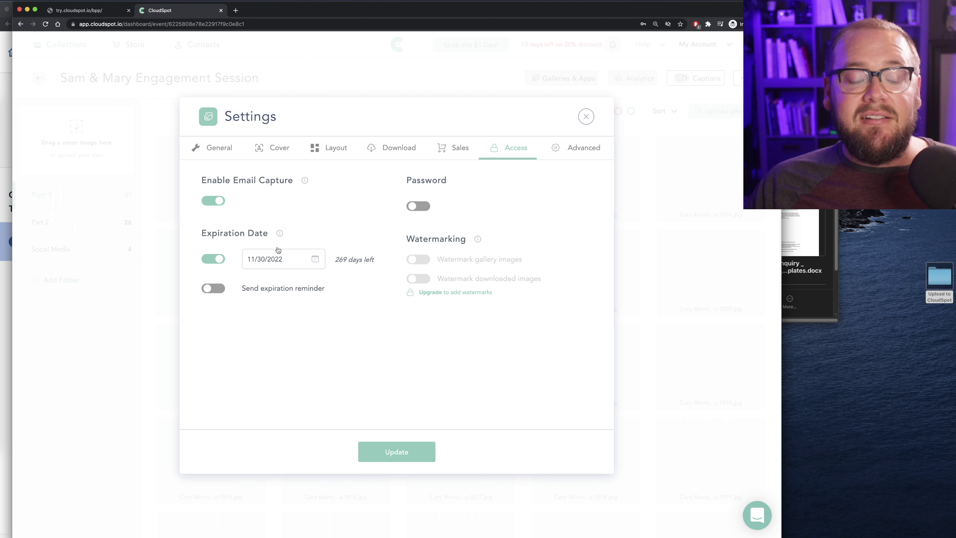
Try the expiration reminder, then turn both the reminder and expiration date off
{"action": "left_click", "coordinate": [219, 289]}
{"action": "scroll", "coordinate": [314, 334], "scroll_direction": "down", "scroll_amount": 1}
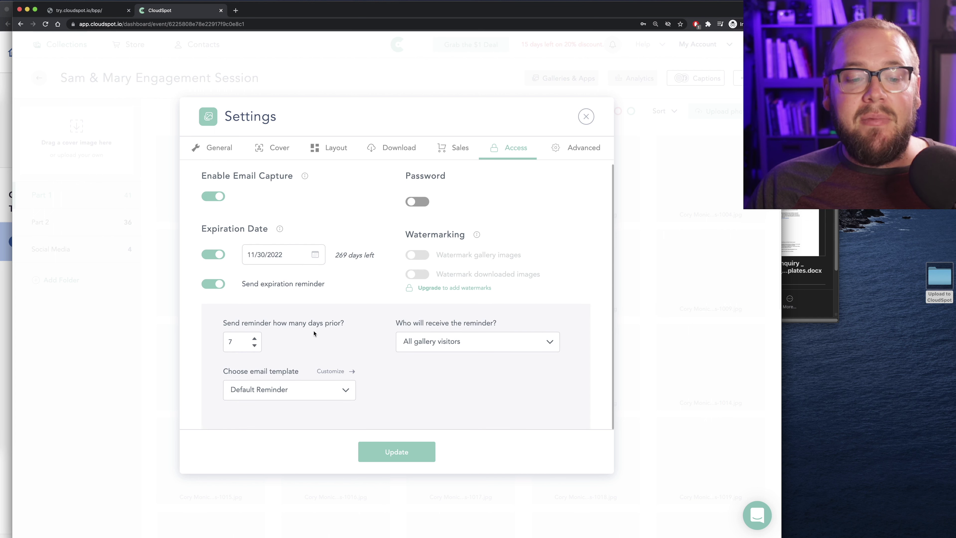
{"action": "scroll", "coordinate": [313, 334], "scroll_direction": "up", "scroll_amount": 1}
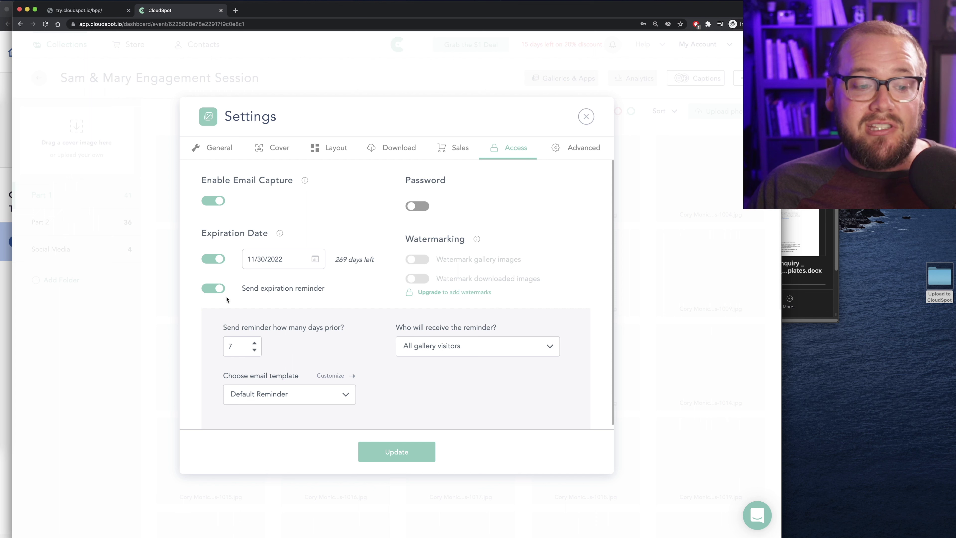
{"action": "left_click", "coordinate": [219, 290]}
{"action": "left_click", "coordinate": [217, 259]}
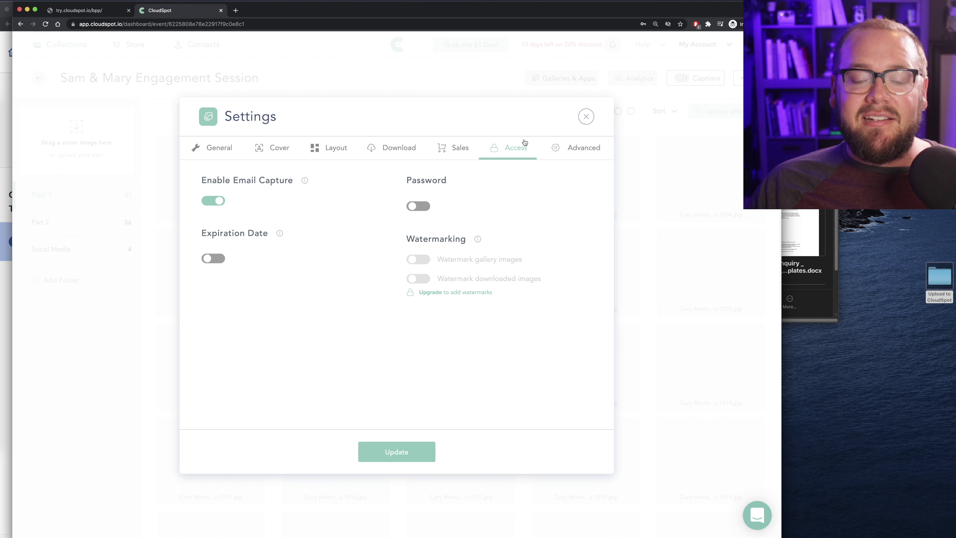
{"action": "left_click", "coordinate": [582, 149]}
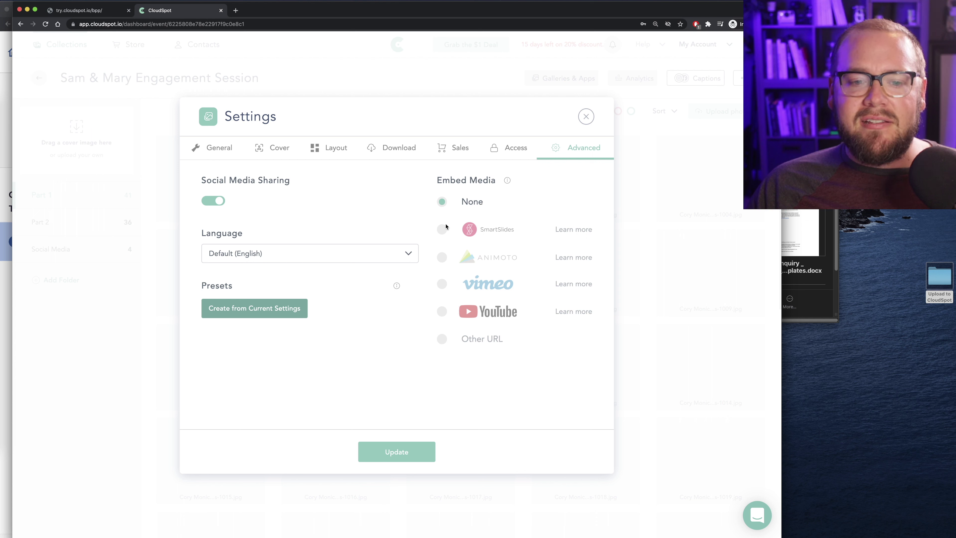
Select YouTube under Embed Media so its link field appears
{"action": "left_click", "coordinate": [440, 312]}
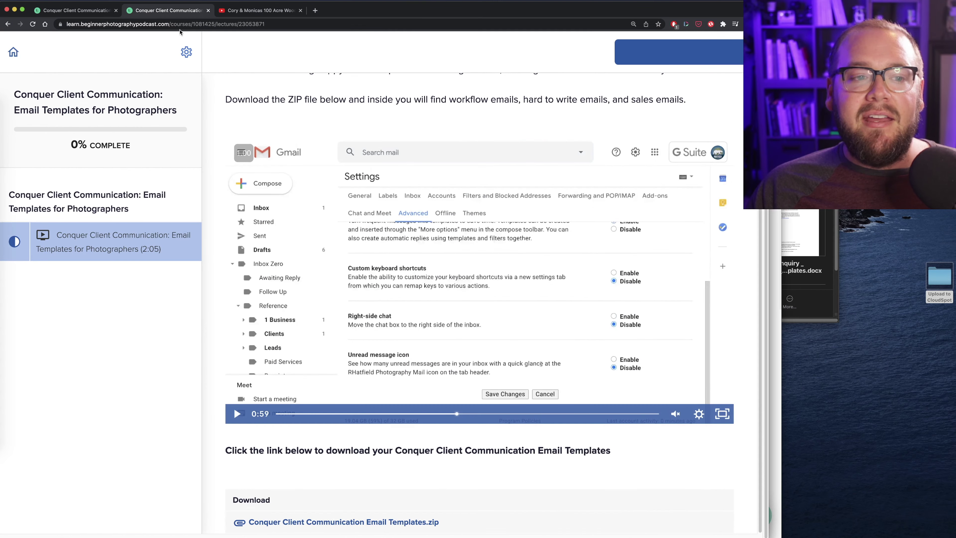
Preview the Cory & Monicas engagement video on YouTube, pause at 0:43, and select its URL
{"action": "left_click", "coordinate": [241, 11]}
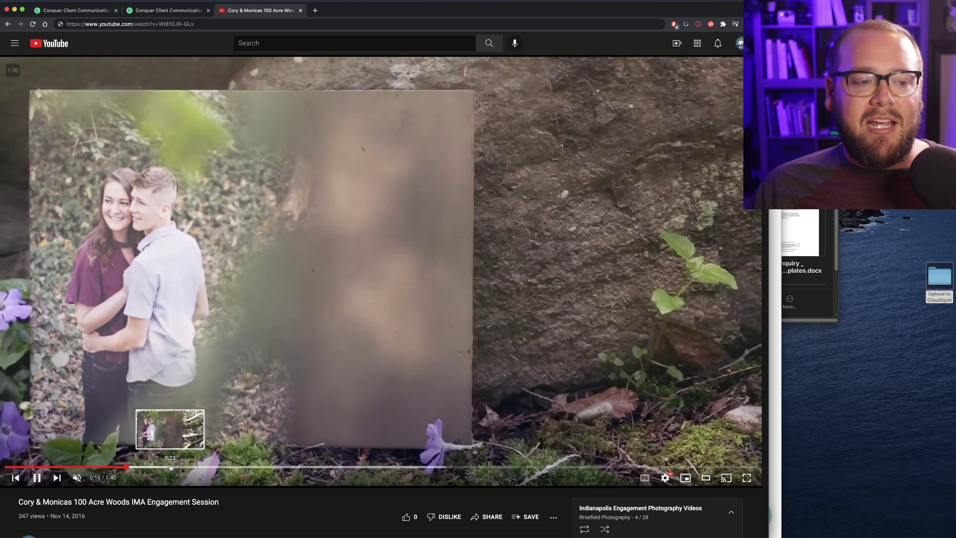
{"action": "left_click", "coordinate": [171, 467]}
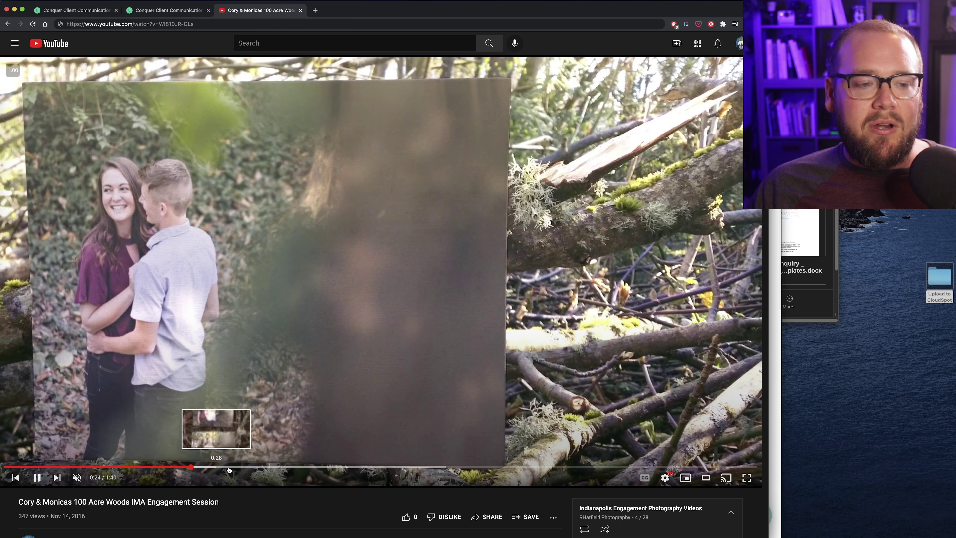
{"action": "left_click", "coordinate": [243, 467]}
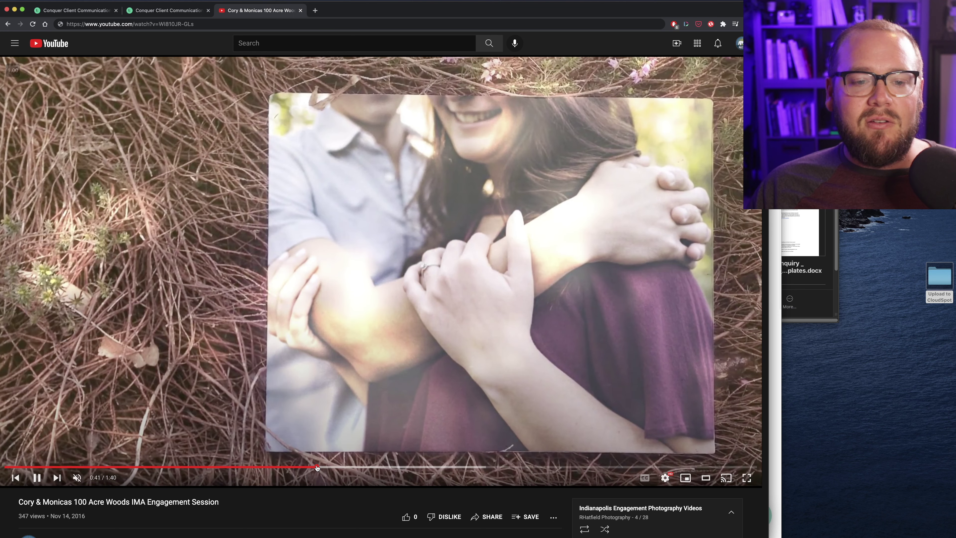
{"action": "left_click", "coordinate": [317, 468]}
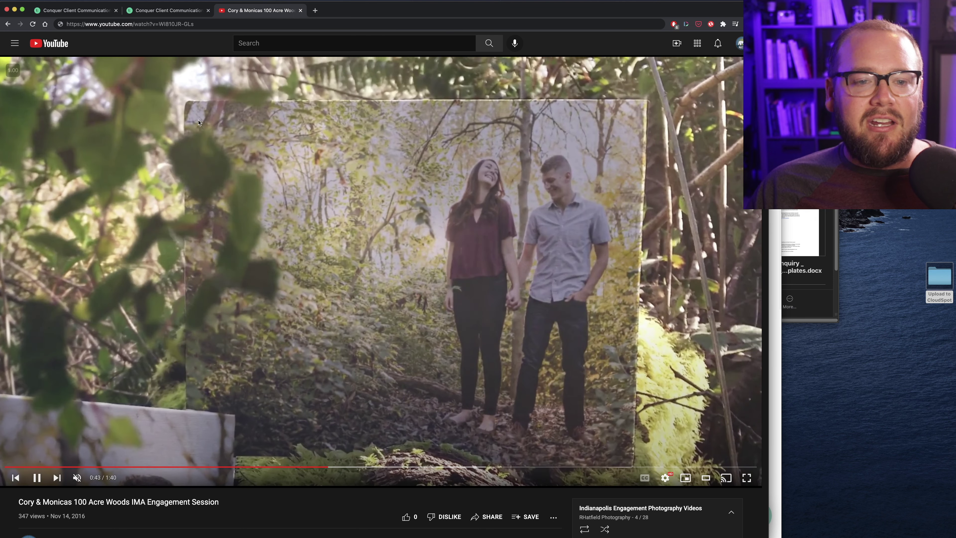
{"action": "left_click", "coordinate": [206, 66]}
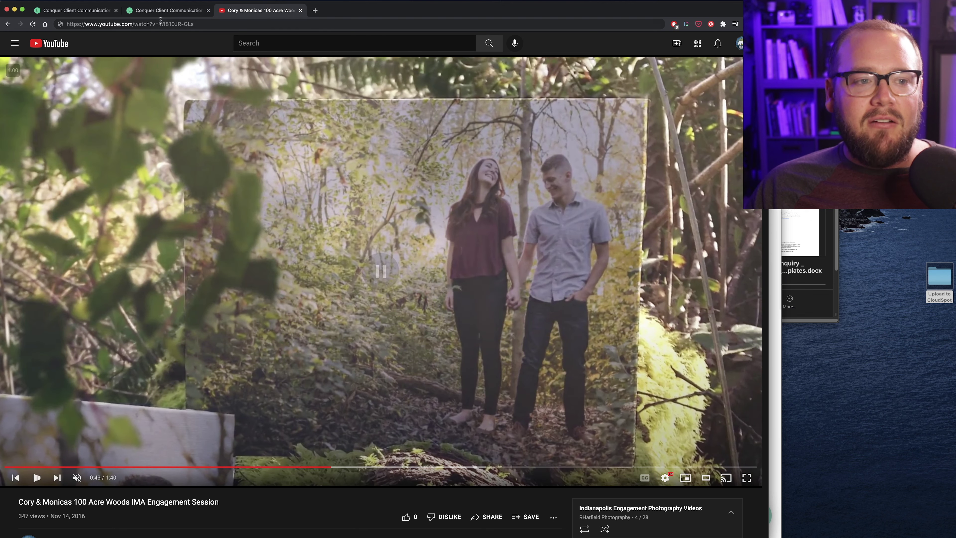
{"action": "left_click", "coordinate": [161, 23]}
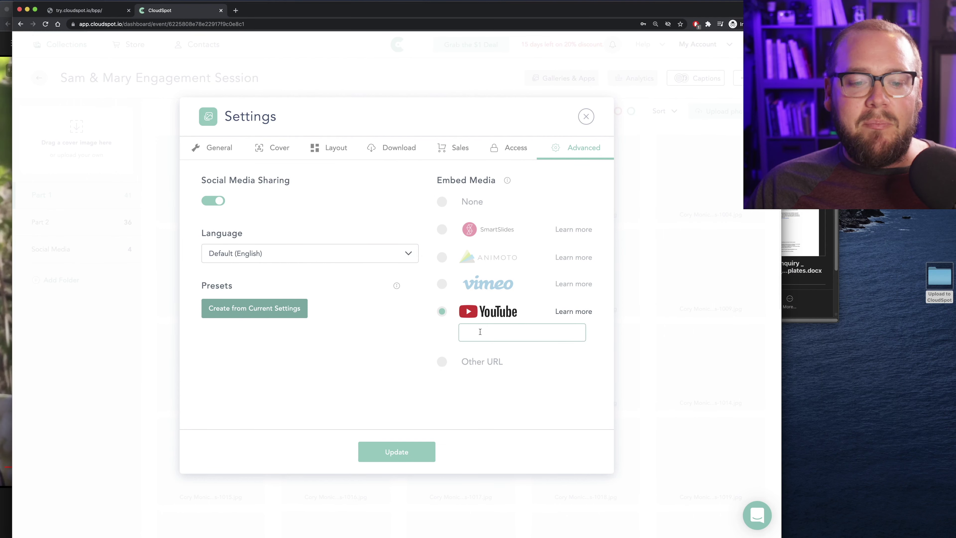
Paste the YouTube video link into the gallery's embed field and save the settings
{"action": "type", "text": "https://www.youtube.com/watch?v=WI810JR-GLs"}
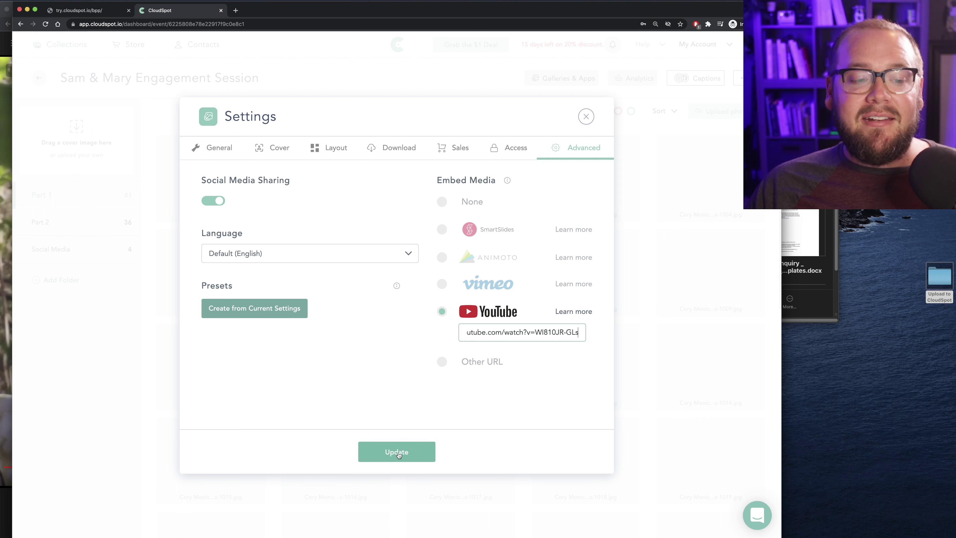
{"action": "left_click", "coordinate": [398, 454]}
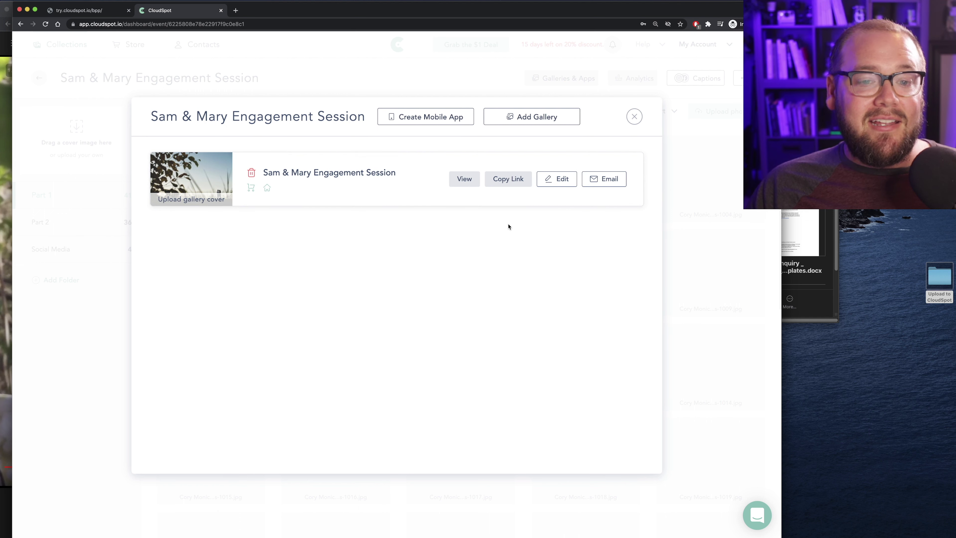
Email the Sam & Mary gallery, fill in the client's e-mail address in Send To, and continue
{"action": "left_click", "coordinate": [615, 181]}
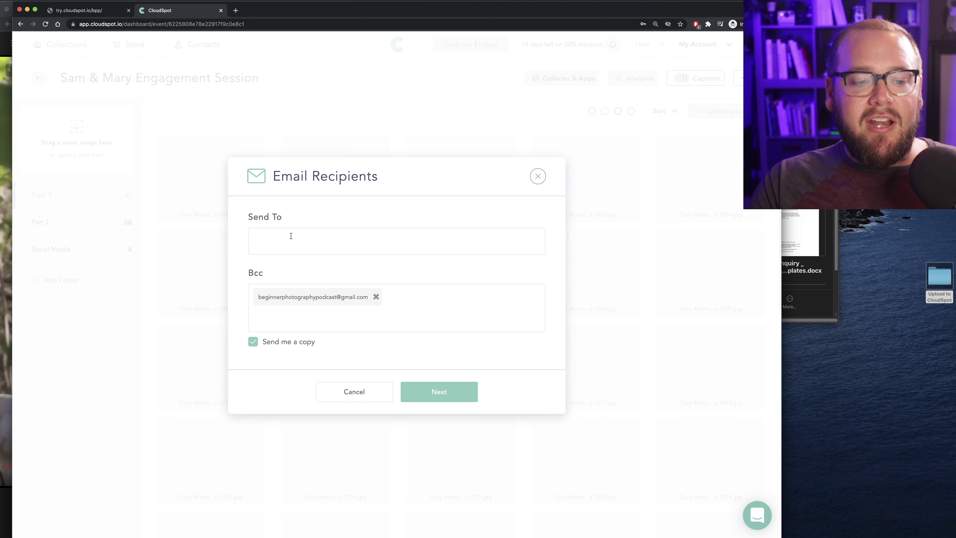
{"action": "key", "text": "super+v"}
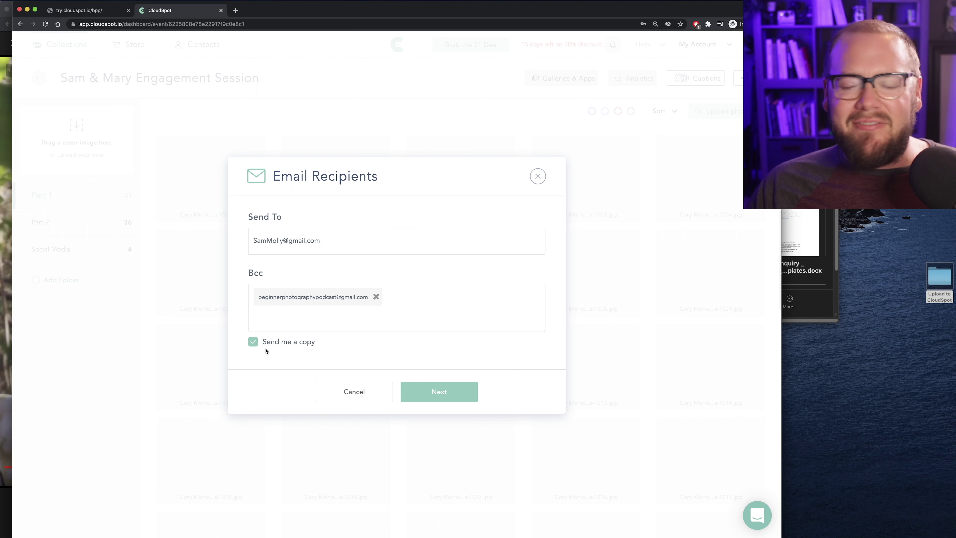
{"action": "left_click", "coordinate": [423, 397]}
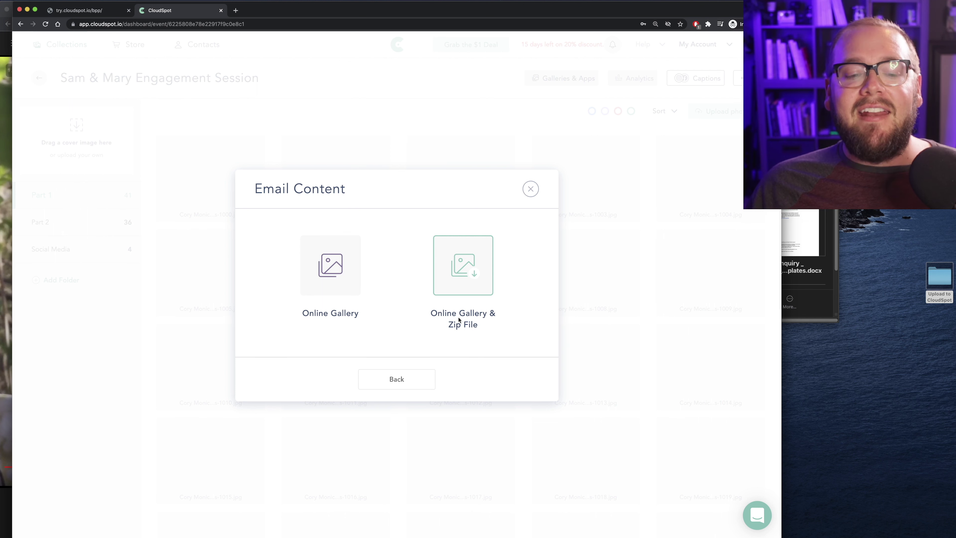
Send Online Gallery & Zip File with Part 1 and Part 2 and the default zip settings
{"action": "left_click", "coordinate": [463, 291]}
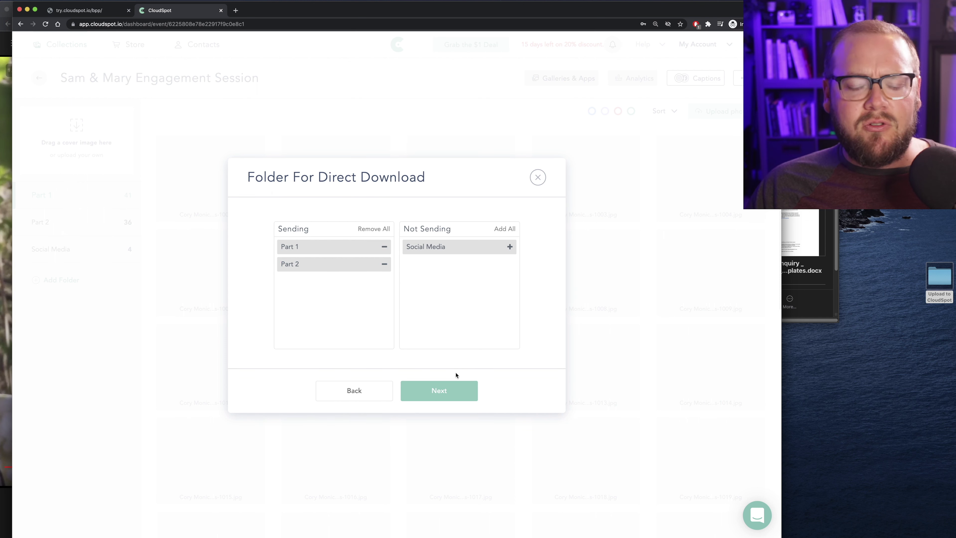
{"action": "left_click", "coordinate": [446, 392]}
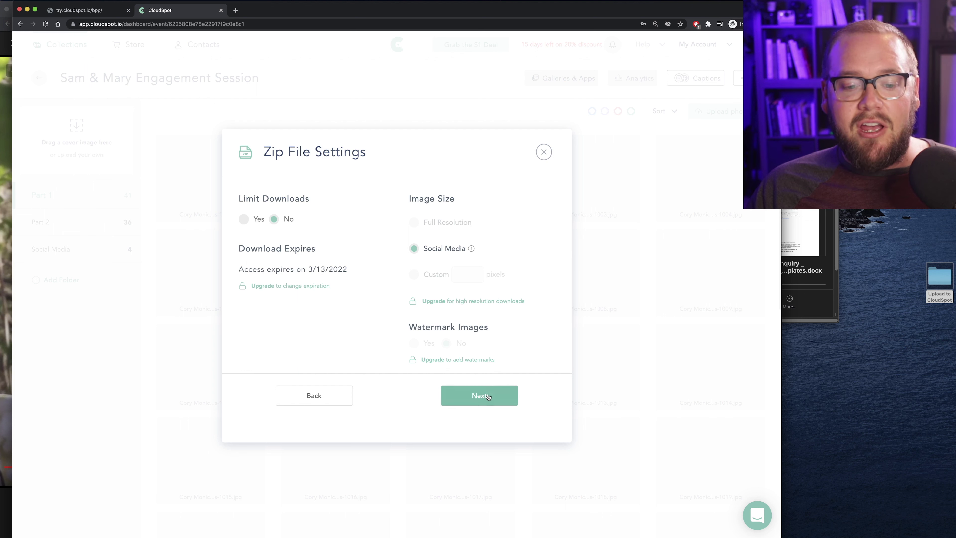
{"action": "left_click", "coordinate": [488, 393]}
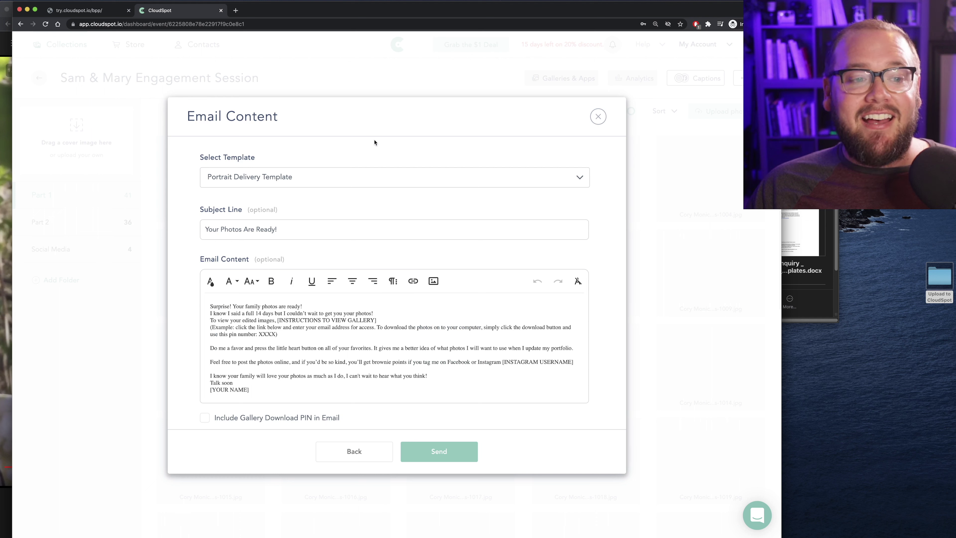
Reset the email template choice and replace the PIN placeholder in the message with 6
{"action": "left_click", "coordinate": [331, 181]}
{"action": "left_click", "coordinate": [321, 192]}
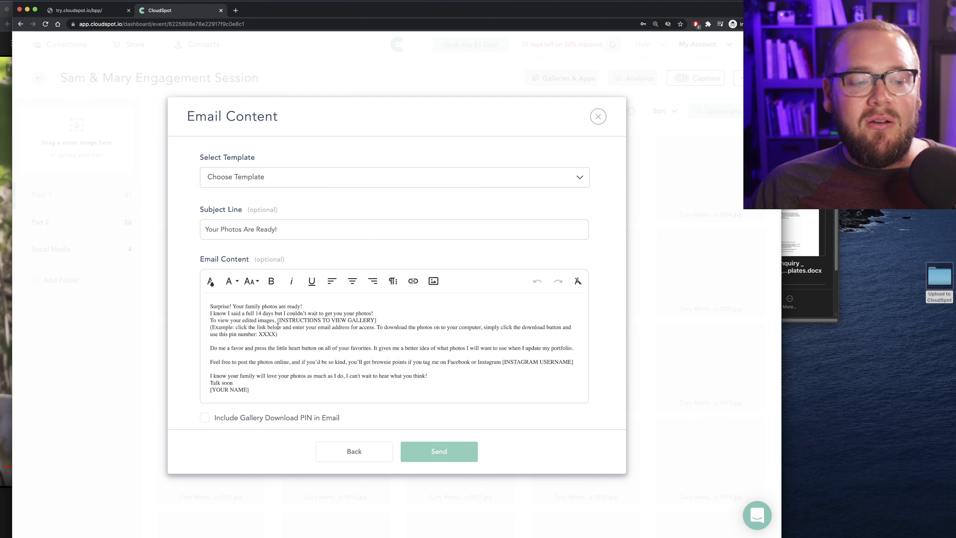
{"action": "left_click_drag", "start_coordinate": [276, 334], "coordinate": [268, 335]}
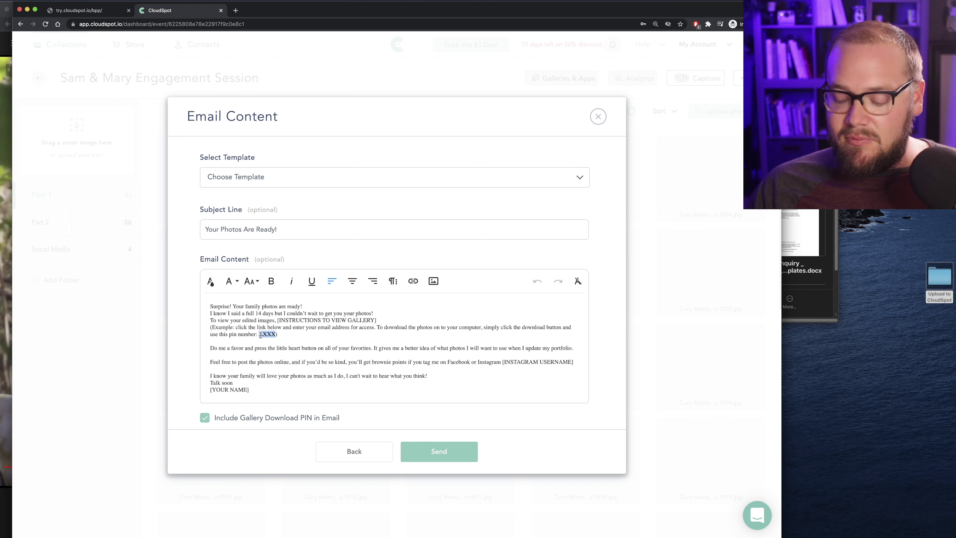
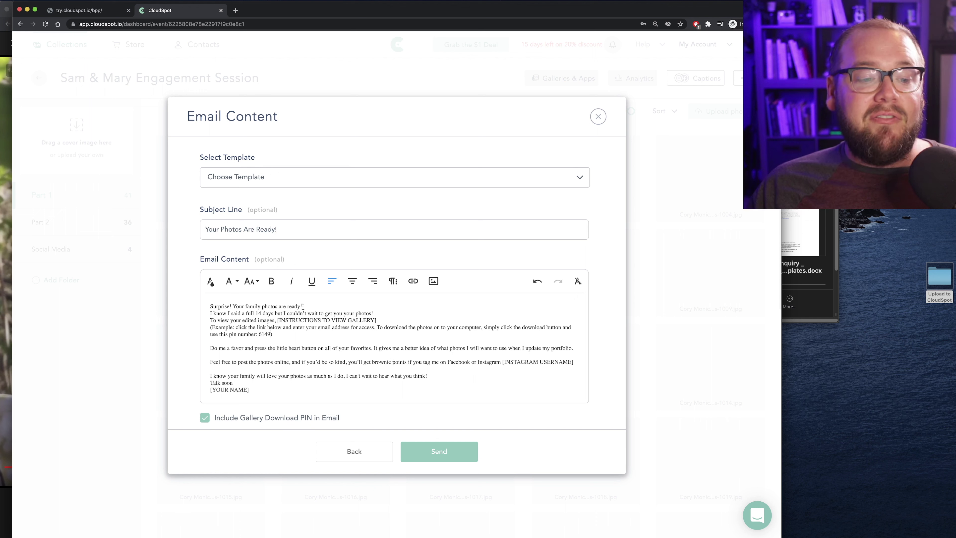
Replace the [YOUR NAME] sign-off placeholder with the sender's name and send the email
{"action": "left_click_drag", "start_coordinate": [248, 395], "coordinate": [209, 391]}
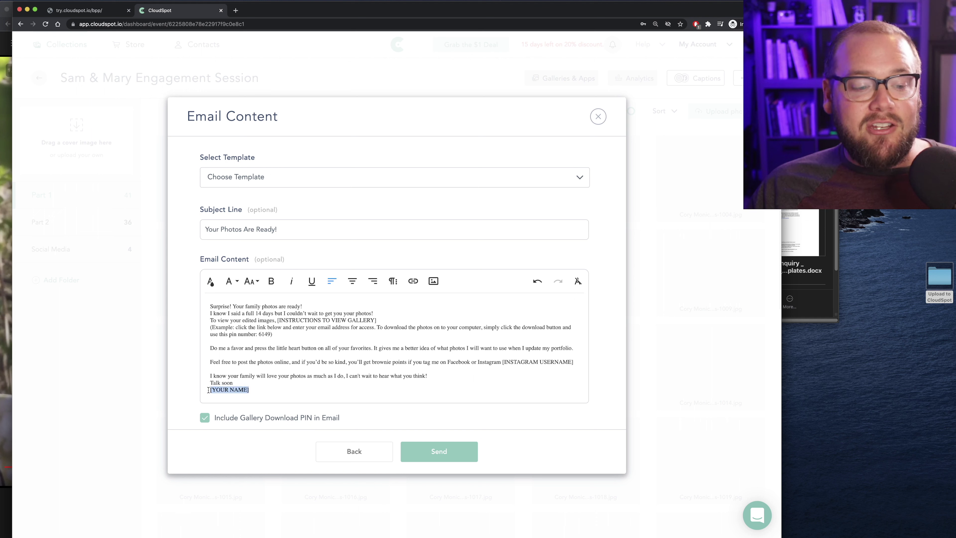
{"action": "type", "text": "Raymond"}
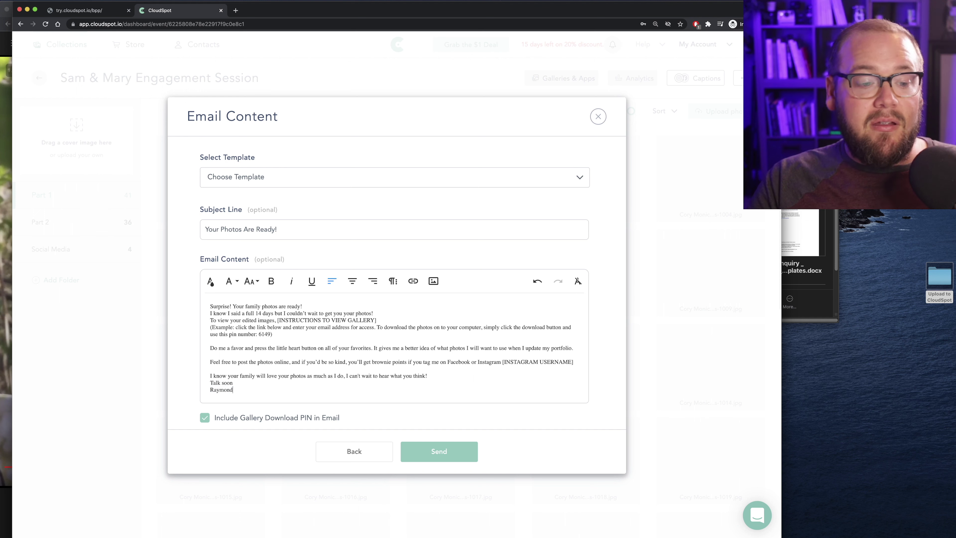
{"action": "left_click", "coordinate": [453, 455]}
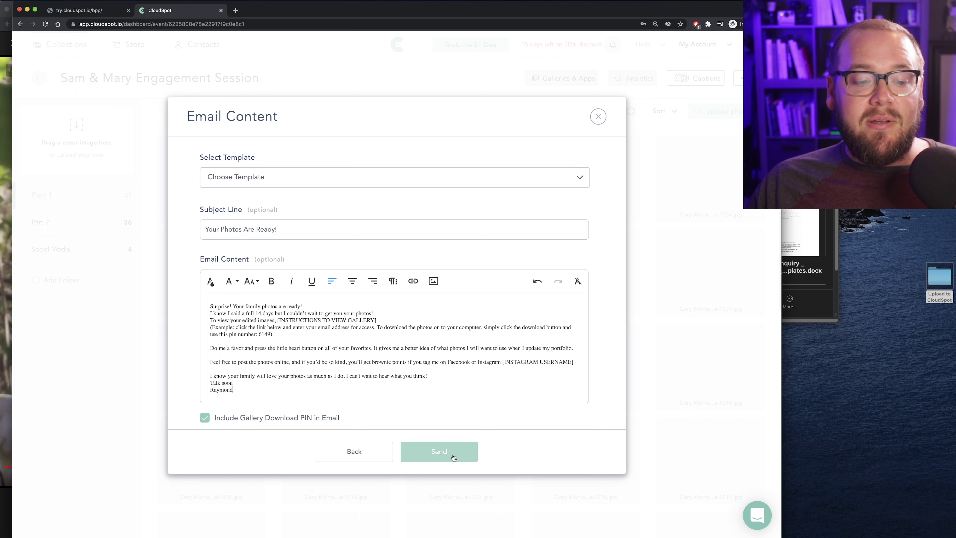